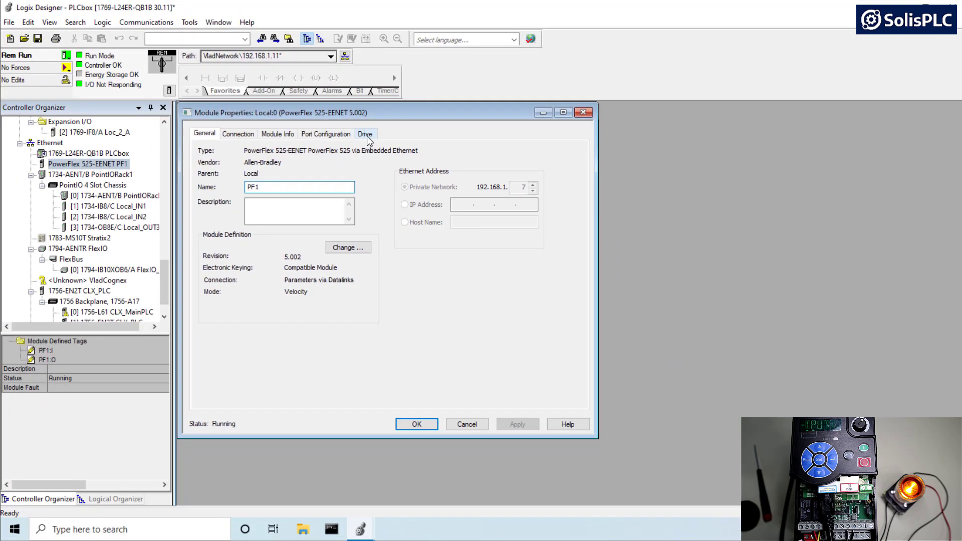
Step: Look at the PF1 drive's overview and general properties, including its module definition
{"action": "left_click", "coordinate": [610, 226]}
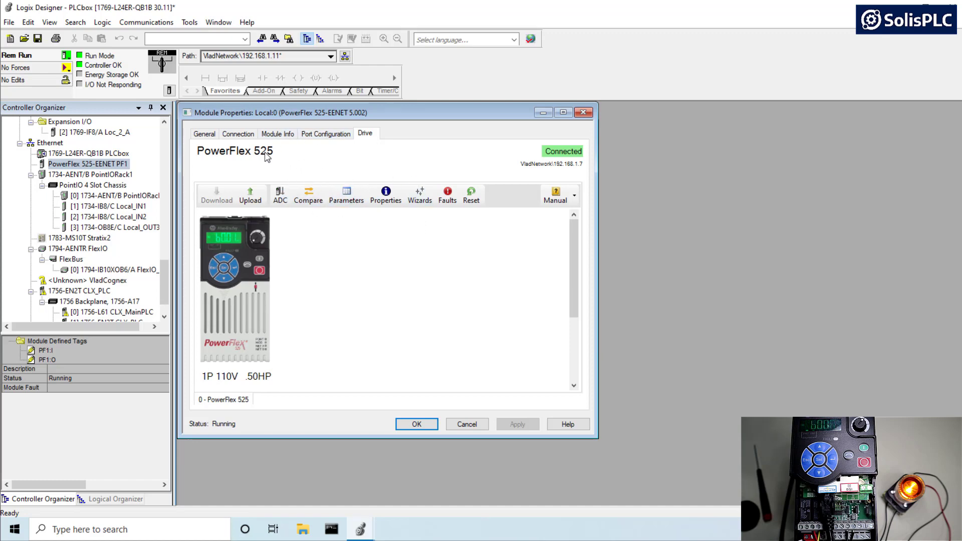
{"action": "left_click", "coordinate": [205, 138]}
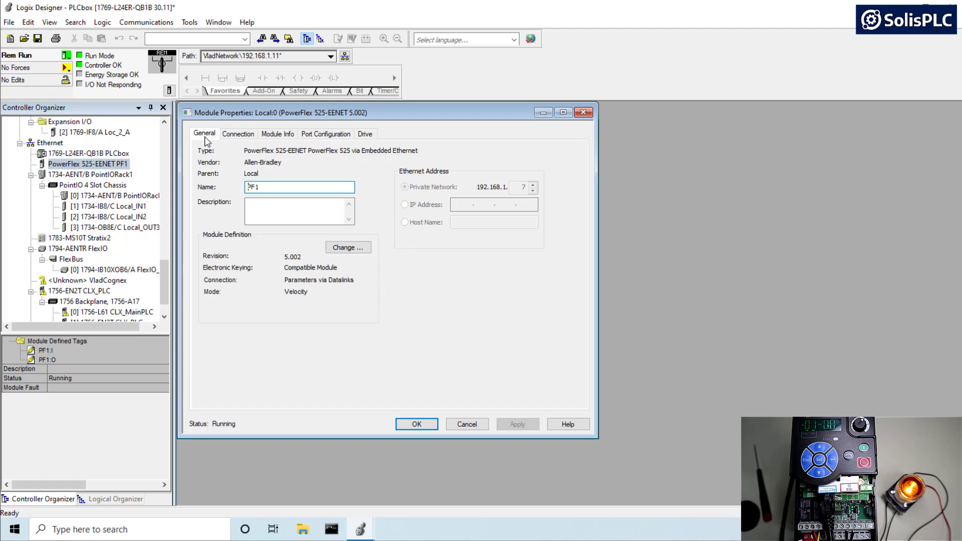
{"action": "left_click", "coordinate": [345, 250]}
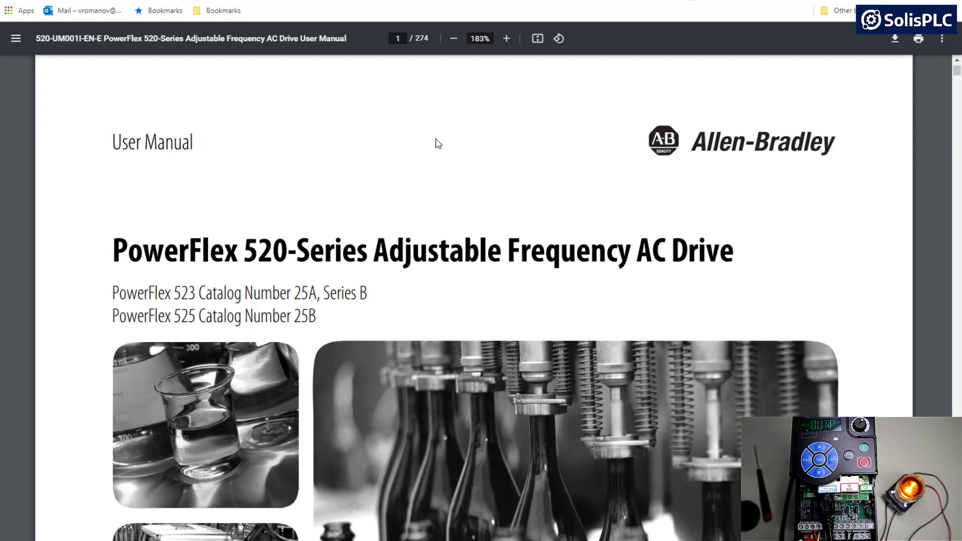
Step: Search the PowerFlex 520-Series user manual for "relay"
{"action": "scroll", "coordinate": [386, 118], "scroll_direction": "down", "scroll_amount": 2}
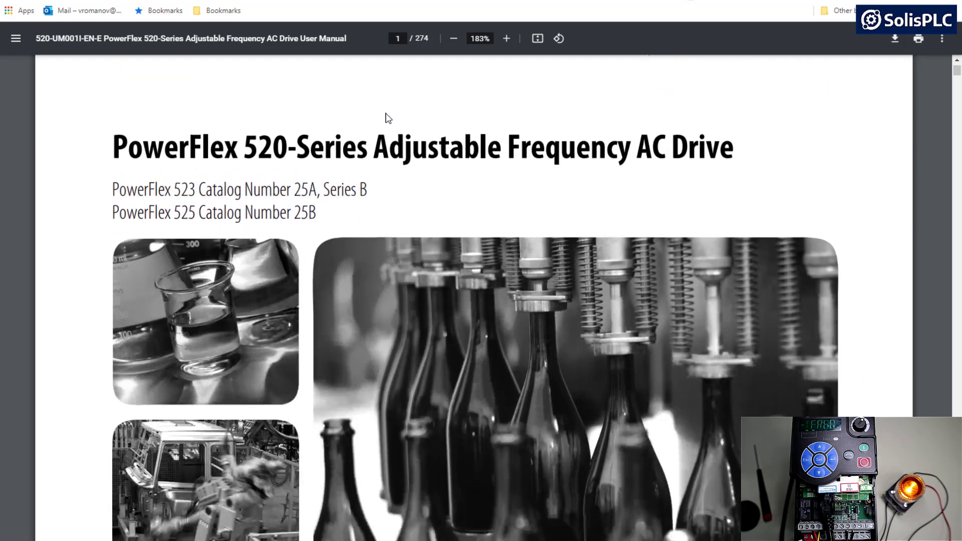
{"action": "scroll", "coordinate": [388, 119], "scroll_direction": "up", "scroll_amount": 1}
{"action": "scroll", "coordinate": [400, 122], "scroll_direction": "up", "scroll_amount": 1}
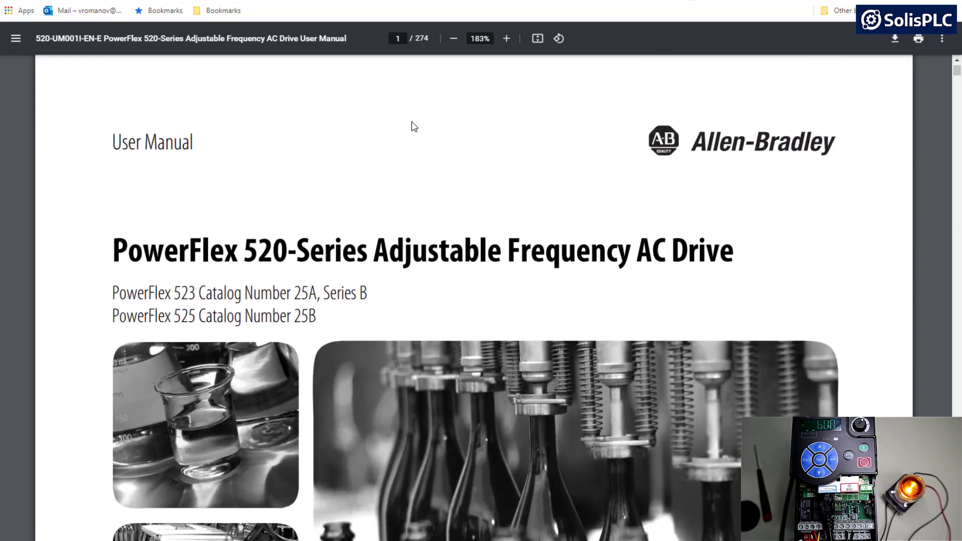
{"action": "key", "text": "ctrl+f"}
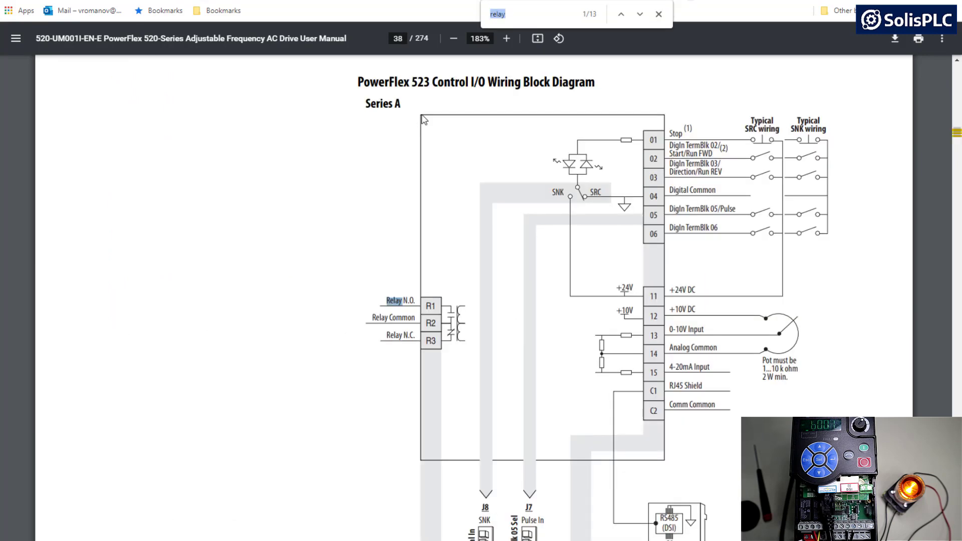
{"action": "left_click", "coordinate": [519, 16]}
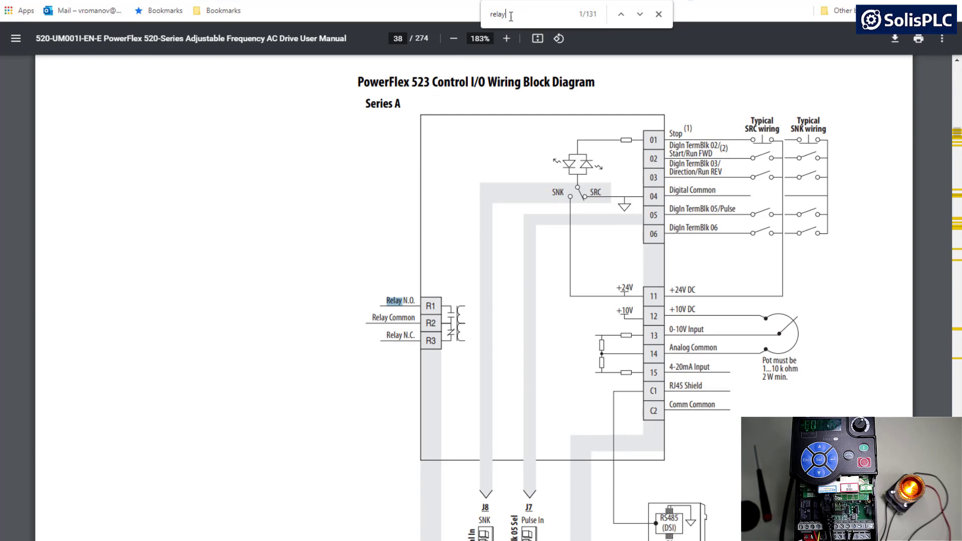
{"action": "double_click", "coordinate": [498, 14]}
{"action": "left_click", "coordinate": [513, 15]}
Step: Step through the "relay" matches to the PowerFlex 525 Control I/O Wiring Block Diagram and examine its relay terminals
{"action": "left_click", "coordinate": [640, 15]}
{"action": "left_click", "coordinate": [640, 14]}
{"action": "left_click", "coordinate": [640, 14]}
{"action": "left_click", "coordinate": [640, 15]}
{"action": "left_click", "coordinate": [640, 14]}
{"action": "left_click", "coordinate": [640, 15]}
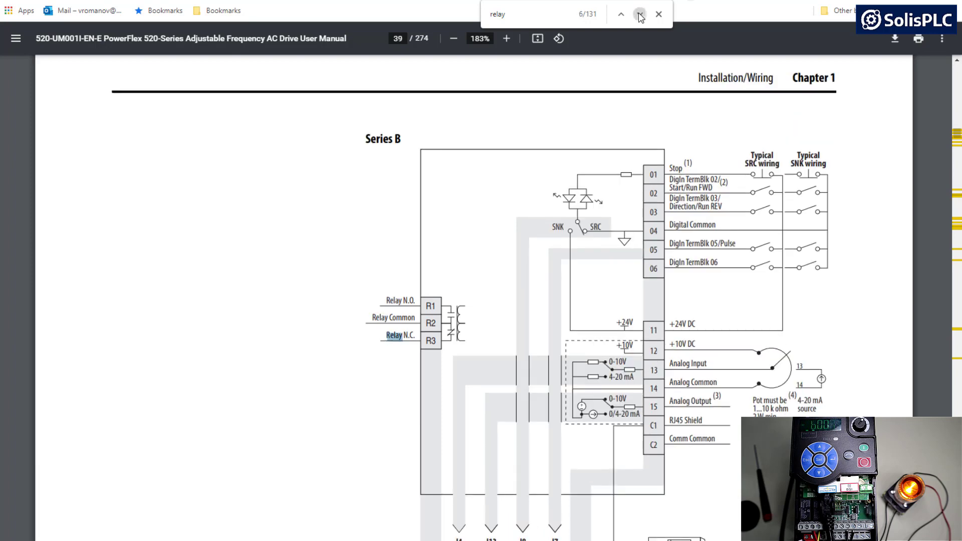
{"action": "left_click", "coordinate": [640, 15]}
{"action": "left_click", "coordinate": [640, 15]}
{"action": "left_click", "coordinate": [640, 14]}
{"action": "left_click", "coordinate": [640, 14]}
{"action": "left_click", "coordinate": [640, 15]}
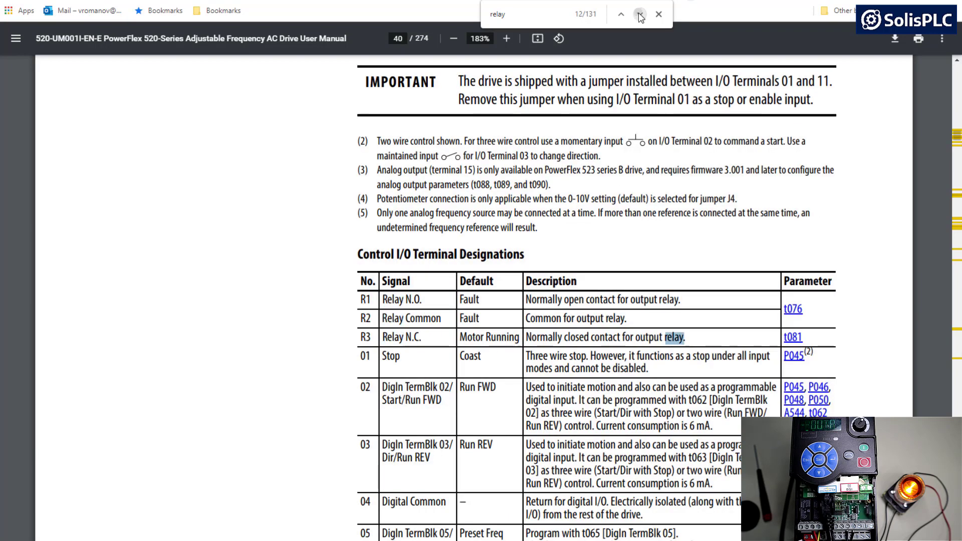
{"action": "left_click", "coordinate": [640, 14]}
{"action": "left_click", "coordinate": [640, 14]}
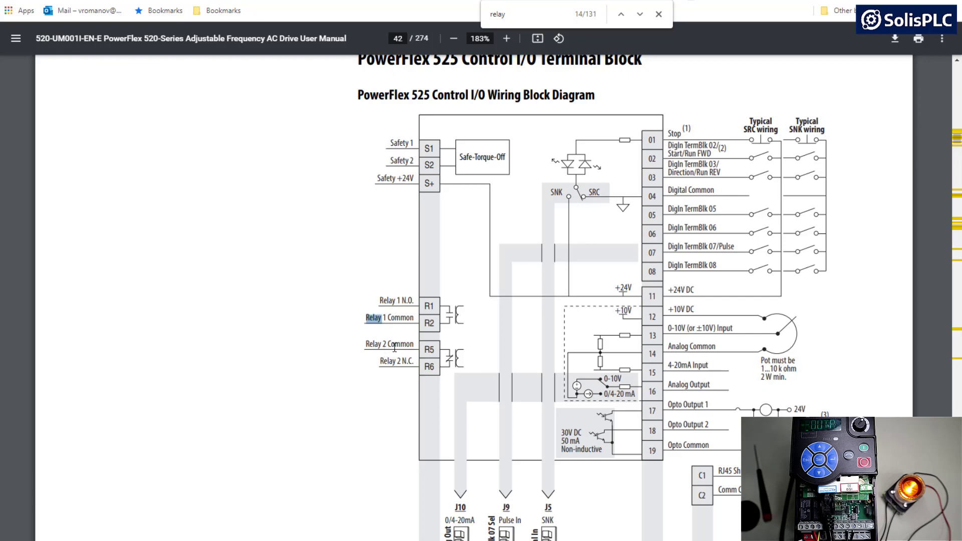
Step: Continue through the "relay" matches to the PowerFlex 525 Control I/O Terminal Designations table
{"action": "left_click", "coordinate": [639, 17]}
{"action": "left_click", "coordinate": [640, 17]}
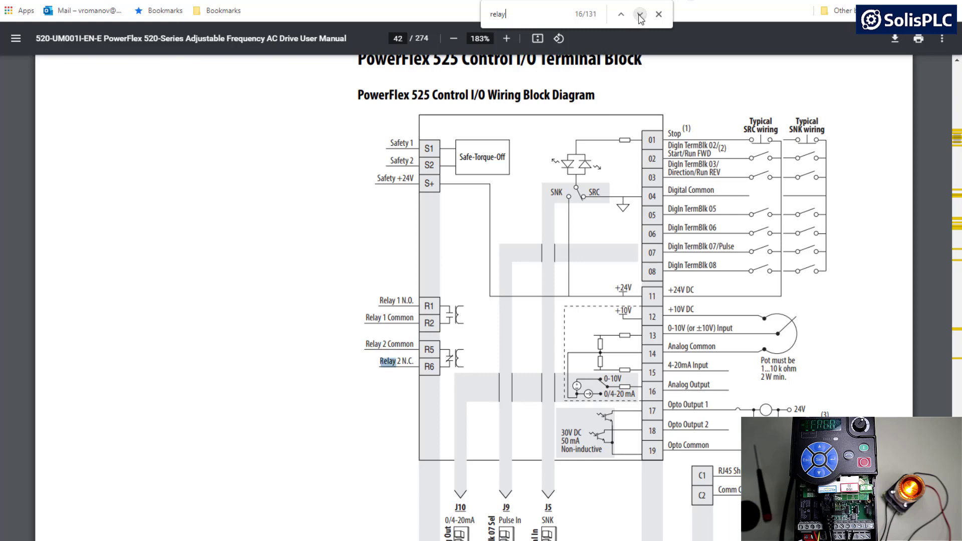
{"action": "left_click", "coordinate": [640, 17]}
{"action": "left_click", "coordinate": [640, 16]}
{"action": "left_click", "coordinate": [640, 17]}
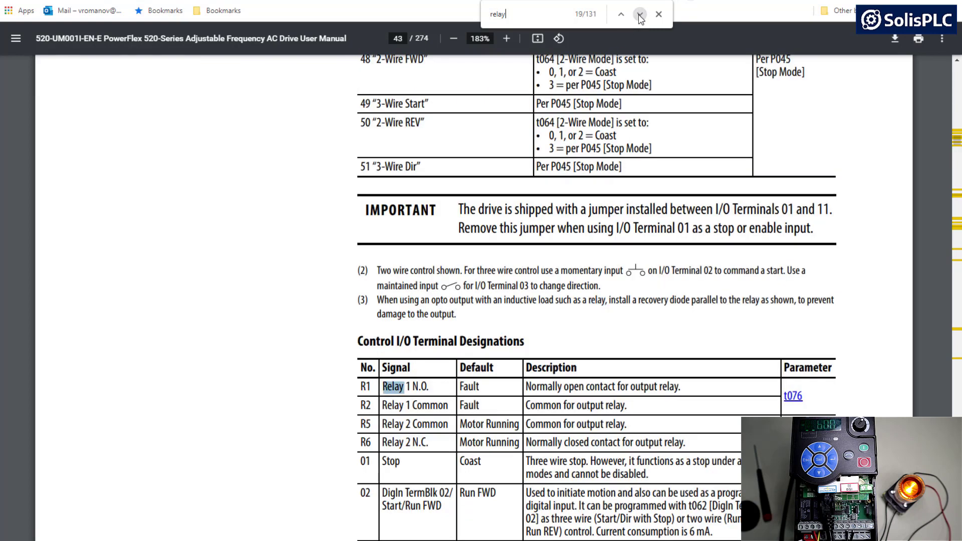
{"action": "left_click", "coordinate": [640, 17]}
{"action": "left_click", "coordinate": [640, 17]}
{"action": "left_click", "coordinate": [640, 16]}
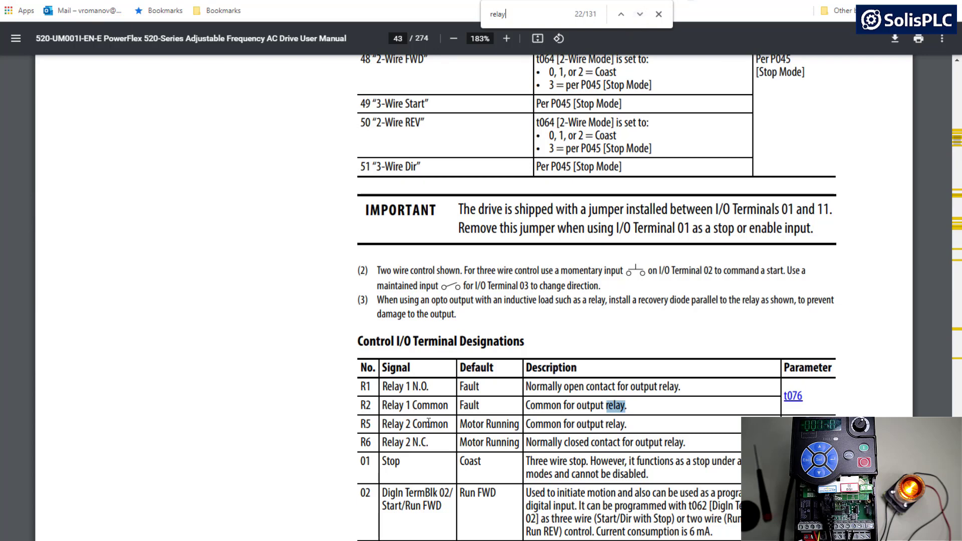
Step: Examine the default function of Relay 2 terminals R5 and R6 in the terminal designations table
{"action": "scroll", "coordinate": [537, 439], "scroll_direction": "down", "scroll_amount": 2}
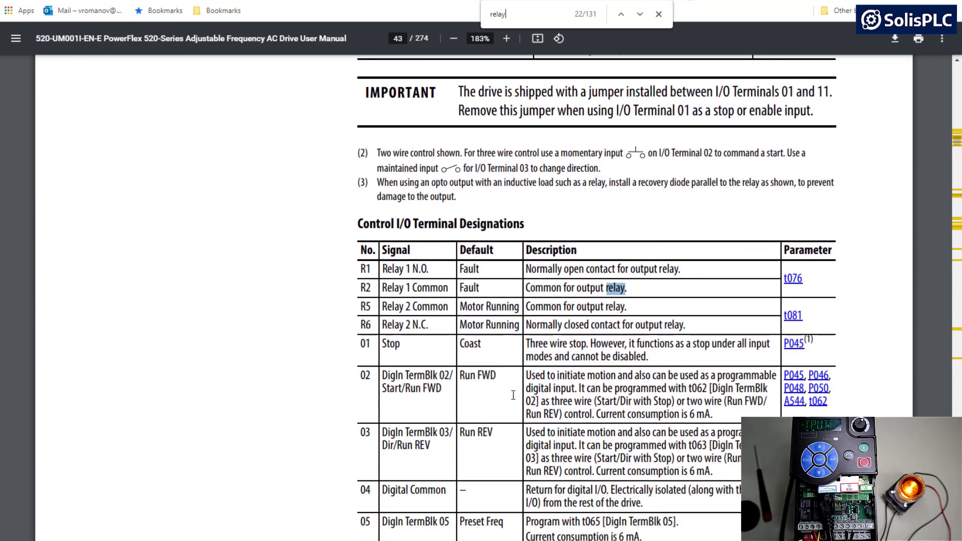
{"action": "left_click", "coordinate": [539, 311]}
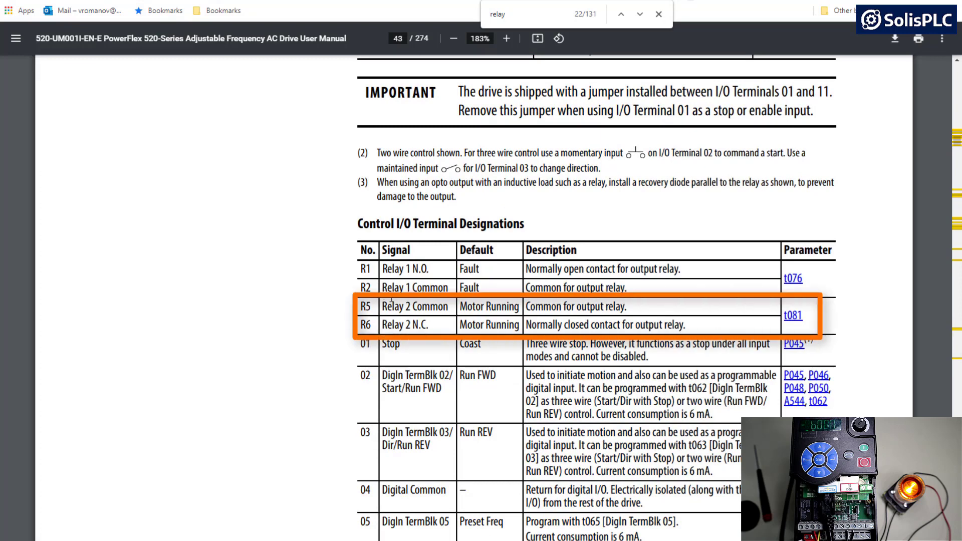
{"action": "left_click_drag", "start_coordinate": [360, 307], "coordinate": [371, 324]}
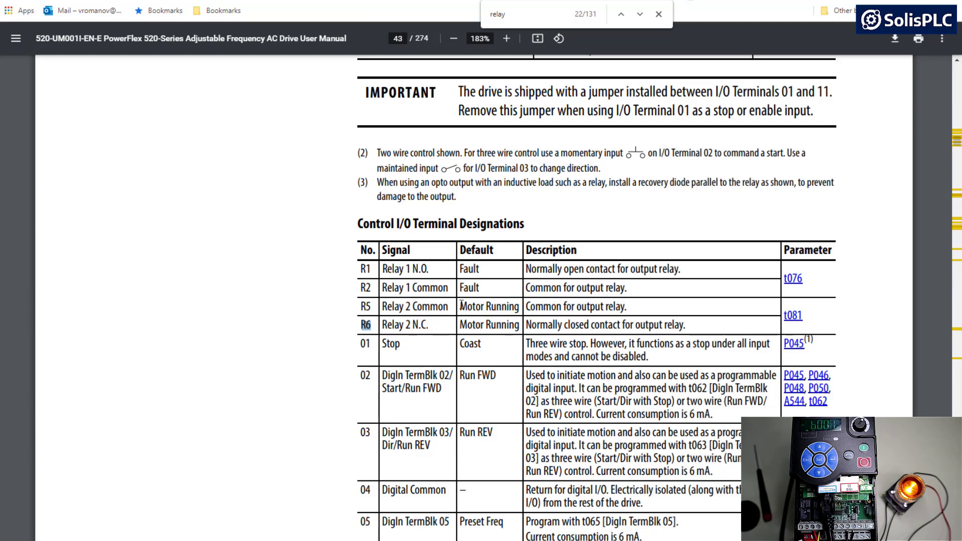
{"action": "left_click_drag", "start_coordinate": [460, 307], "coordinate": [519, 307]}
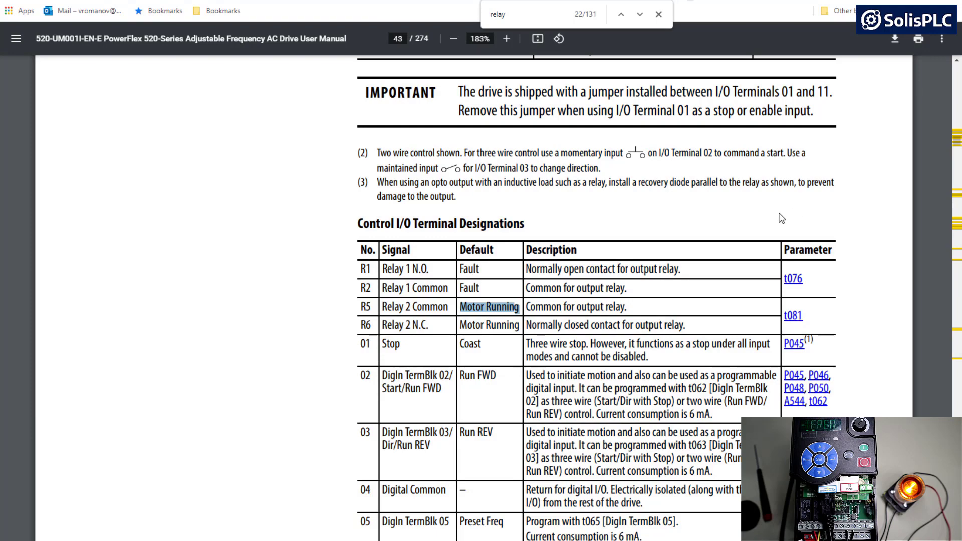
Step: Follow the t081 link for Relay 2 and examine the first [Relay Out2 Sel] options, from Ready/Fault to MotorRunning
{"action": "left_click", "coordinate": [802, 318]}
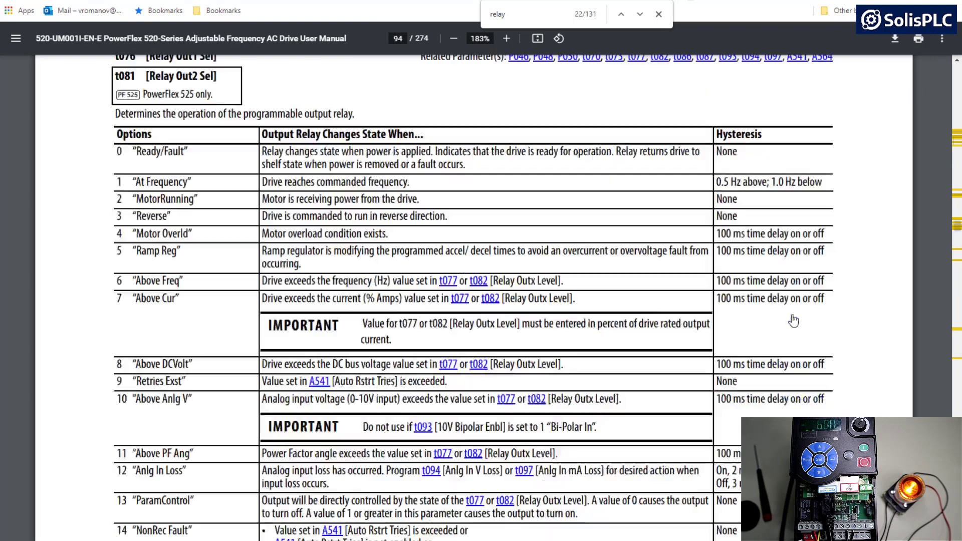
{"action": "scroll", "coordinate": [246, 189], "scroll_direction": "up", "scroll_amount": 2}
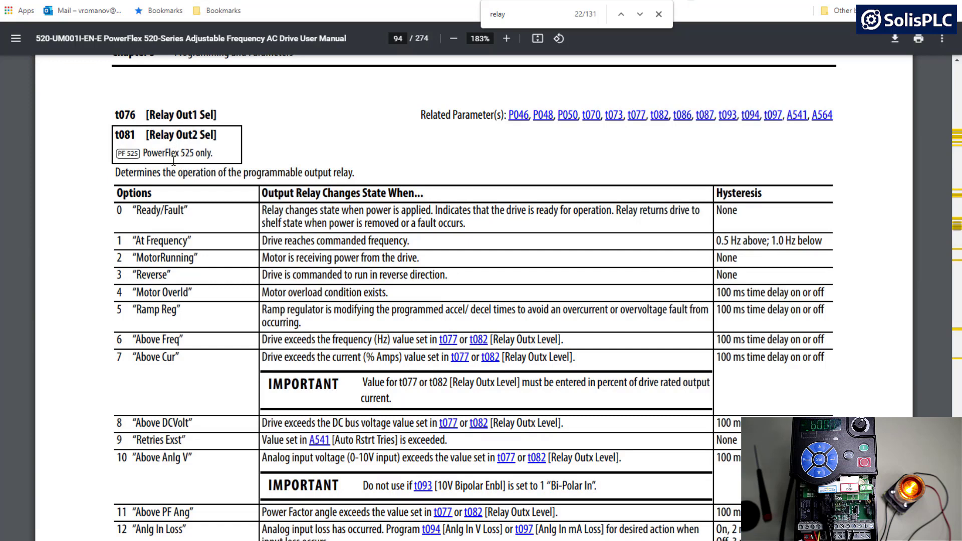
{"action": "scroll", "coordinate": [127, 156], "scroll_direction": "down", "scroll_amount": 1}
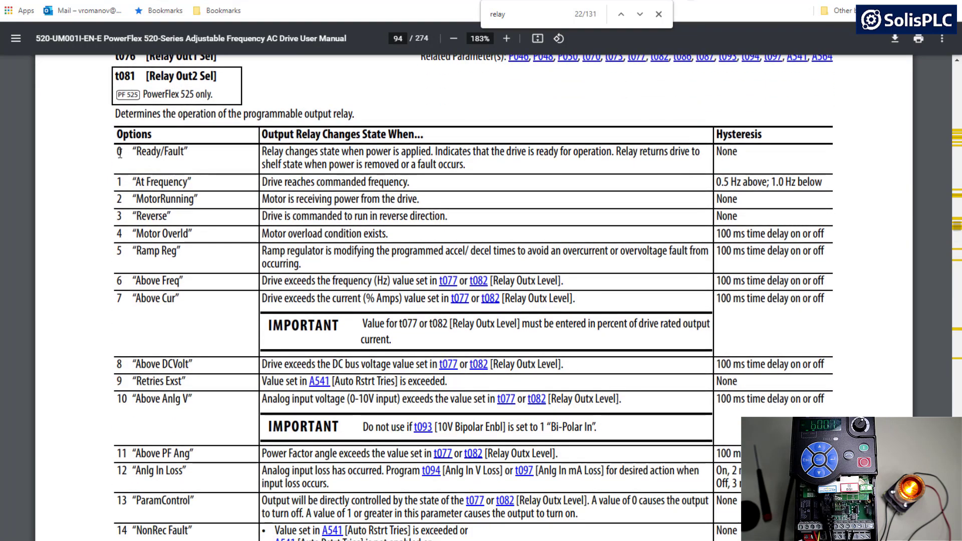
{"action": "left_click_drag", "start_coordinate": [117, 151], "coordinate": [194, 151]}
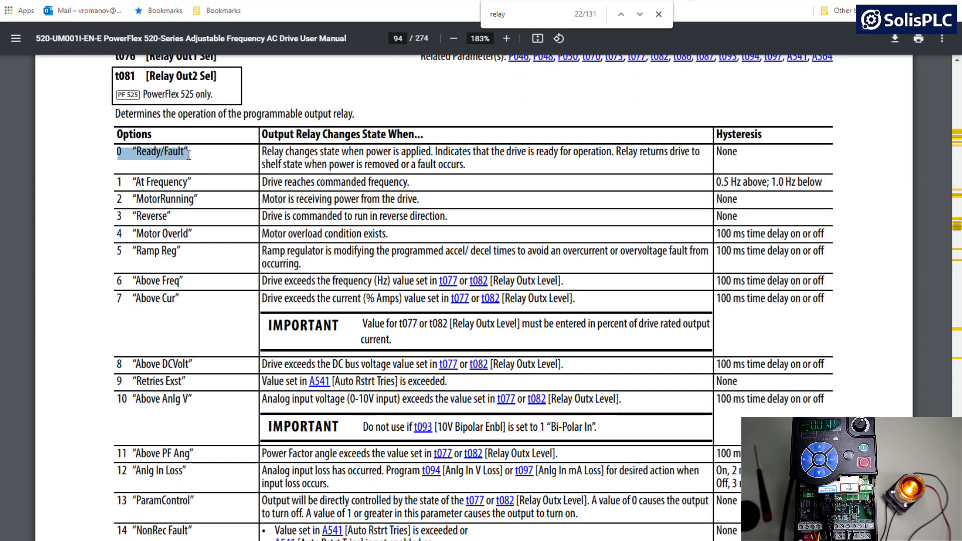
{"action": "left_click_drag", "start_coordinate": [119, 182], "coordinate": [195, 183]}
{"action": "left_click_drag", "start_coordinate": [116, 199], "coordinate": [196, 195]}
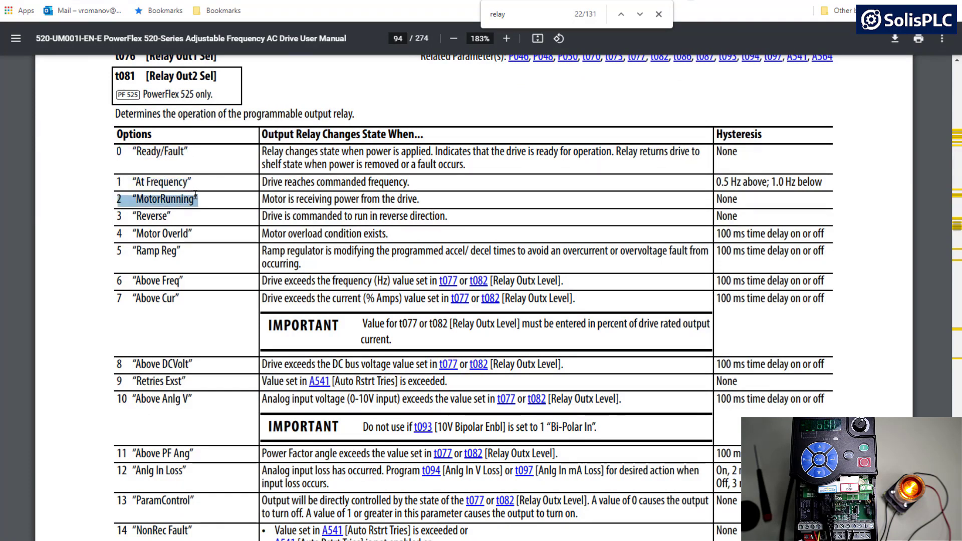
{"action": "scroll", "coordinate": [196, 194], "scroll_direction": "up", "scroll_amount": 1}
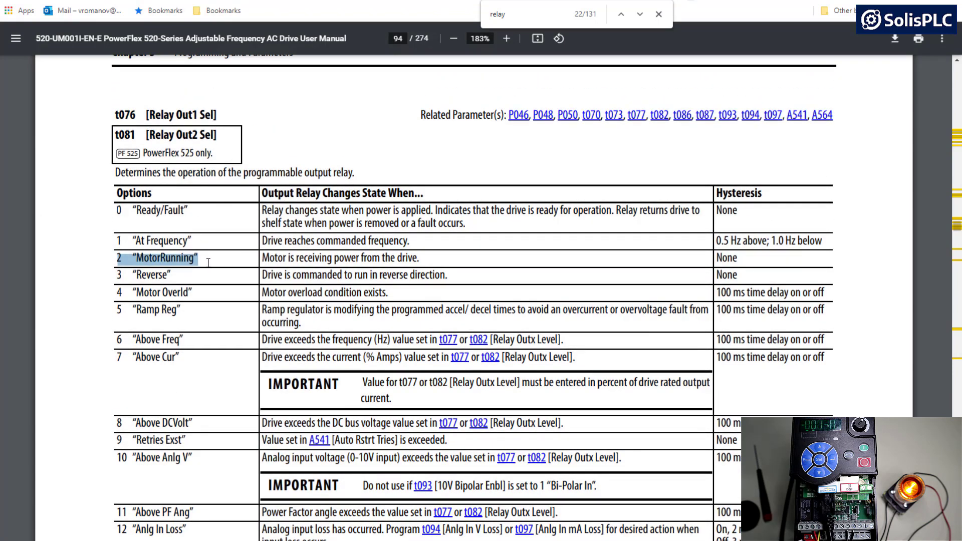
{"action": "scroll", "coordinate": [172, 250], "scroll_direction": "down", "scroll_amount": 1}
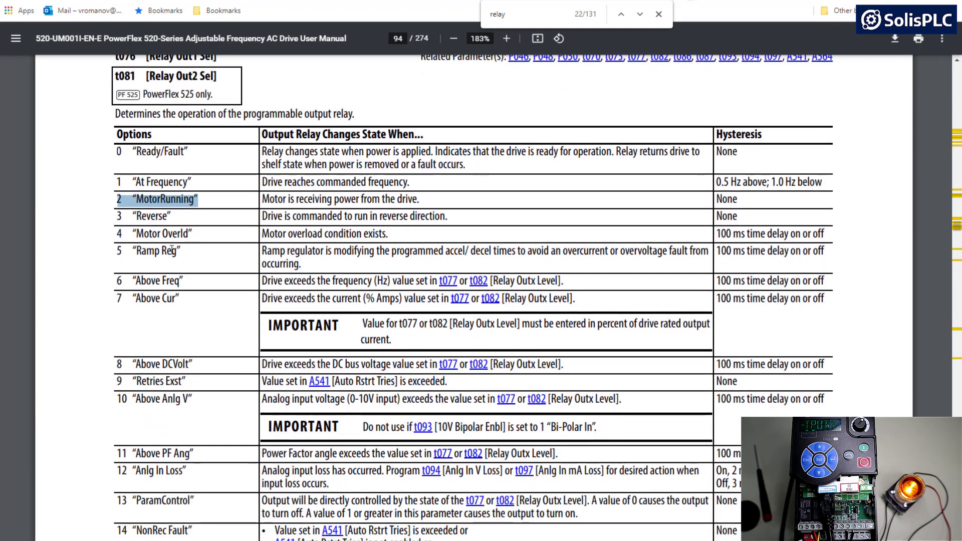
Step: Review the further t081 relay output options and read how option 13 "ParamControl" drives the output
{"action": "left_click_drag", "start_coordinate": [184, 252], "coordinate": [117, 252]}
{"action": "left_click", "coordinate": [193, 290]}
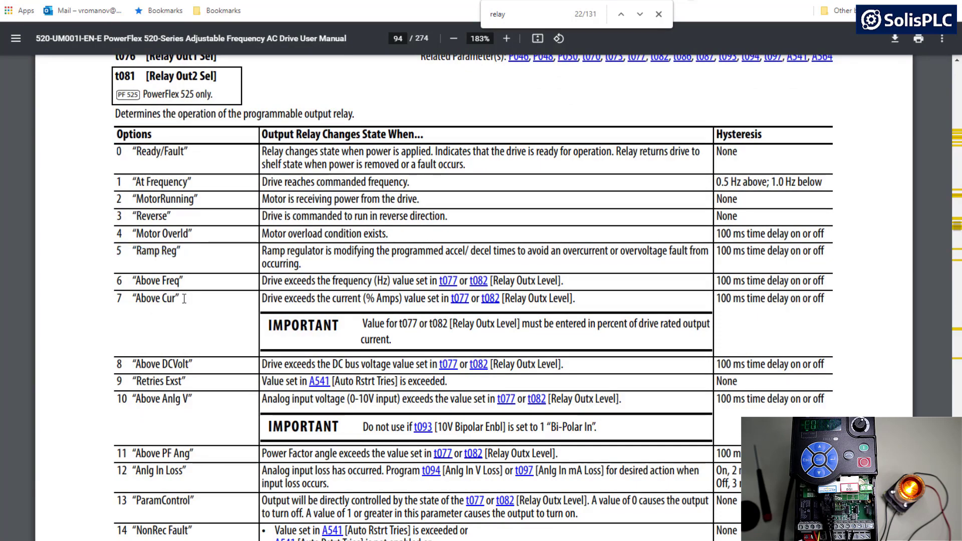
{"action": "scroll", "coordinate": [184, 299], "scroll_direction": "down", "scroll_amount": 1}
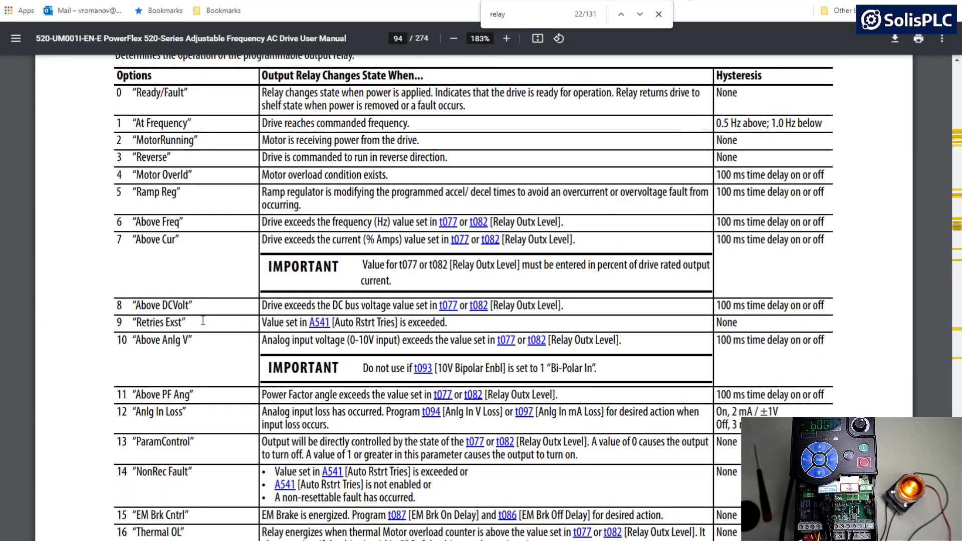
{"action": "left_click_drag", "start_coordinate": [192, 341], "coordinate": [118, 342]}
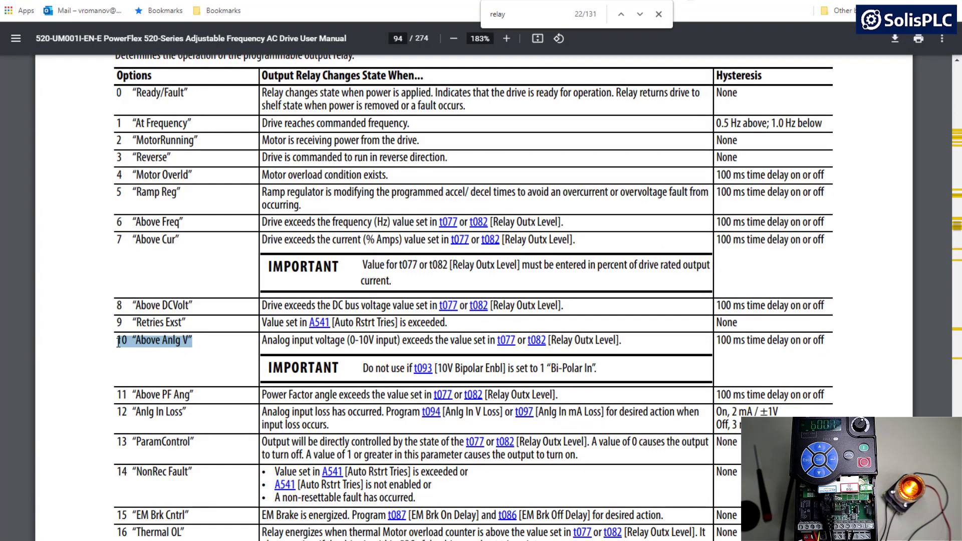
{"action": "scroll", "coordinate": [158, 351], "scroll_direction": "down", "scroll_amount": 1}
{"action": "left_click_drag", "start_coordinate": [194, 337], "coordinate": [112, 332]}
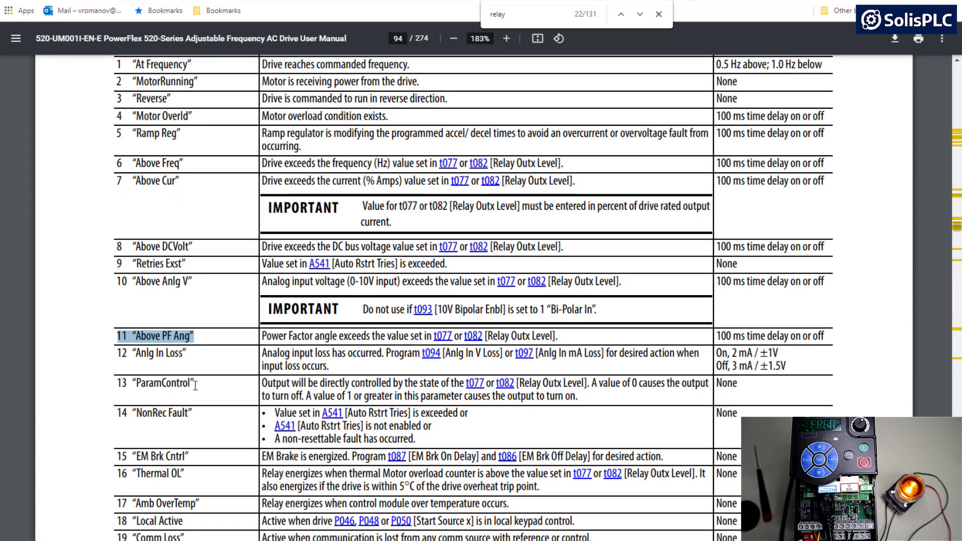
{"action": "left_click_drag", "start_coordinate": [192, 384], "coordinate": [112, 383]}
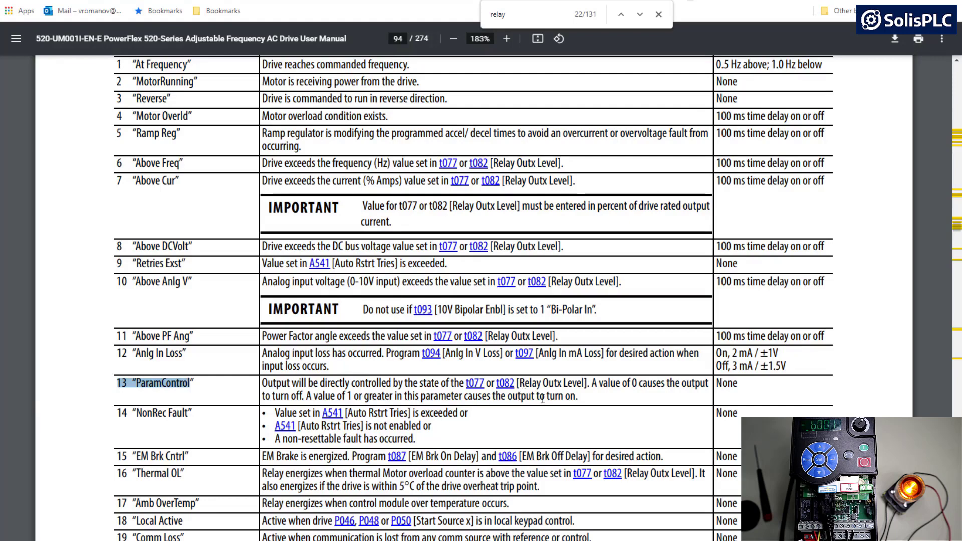
{"action": "left_click", "coordinate": [581, 397]}
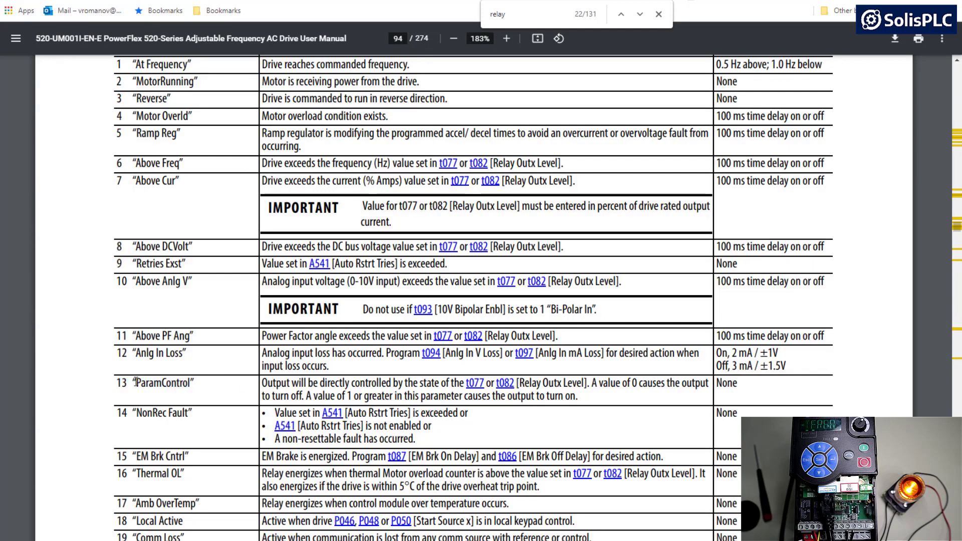
{"action": "left_click_drag", "start_coordinate": [117, 383], "coordinate": [125, 384]}
{"action": "scroll", "coordinate": [223, 385], "scroll_direction": "up", "scroll_amount": 2}
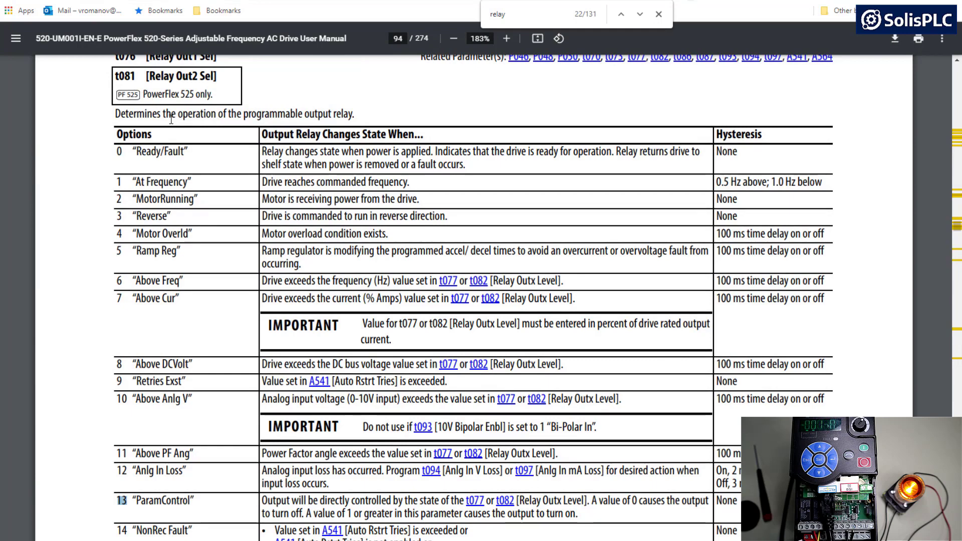
{"action": "scroll", "coordinate": [167, 304], "scroll_direction": "down", "scroll_amount": 1}
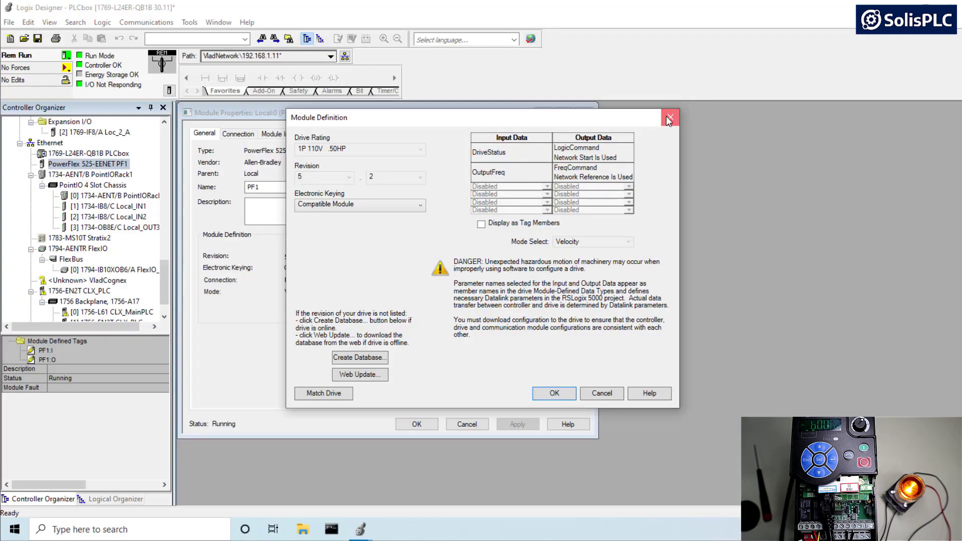
Step: Close the module definition, open the PowerFlex 525 drive parameter list and locate parameter 81 Relay Out2 Sel
{"action": "left_click", "coordinate": [670, 119]}
{"action": "left_click", "coordinate": [370, 135]}
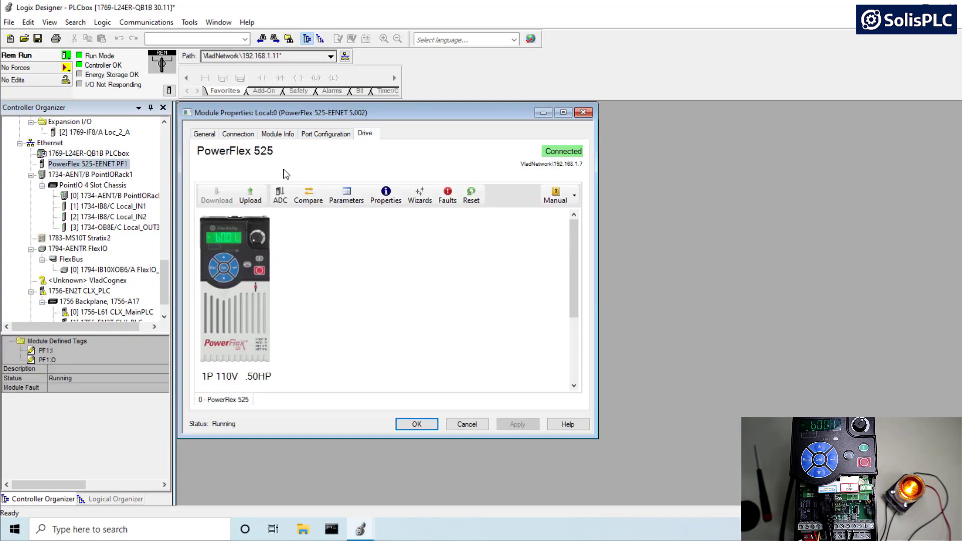
{"action": "left_click", "coordinate": [340, 196]}
{"action": "scroll", "coordinate": [156, 211], "scroll_direction": "down", "scroll_amount": 5}
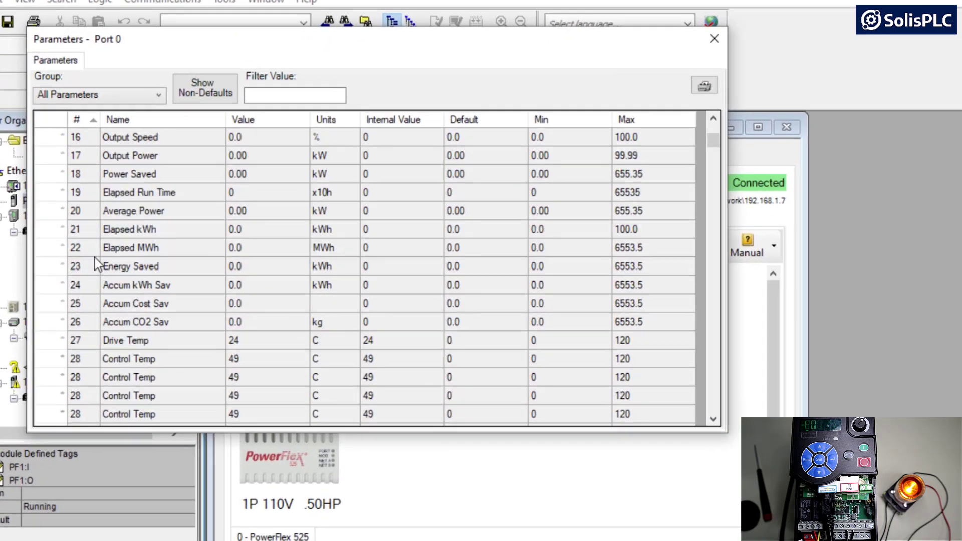
{"action": "scroll", "coordinate": [94, 257], "scroll_direction": "down", "scroll_amount": 18}
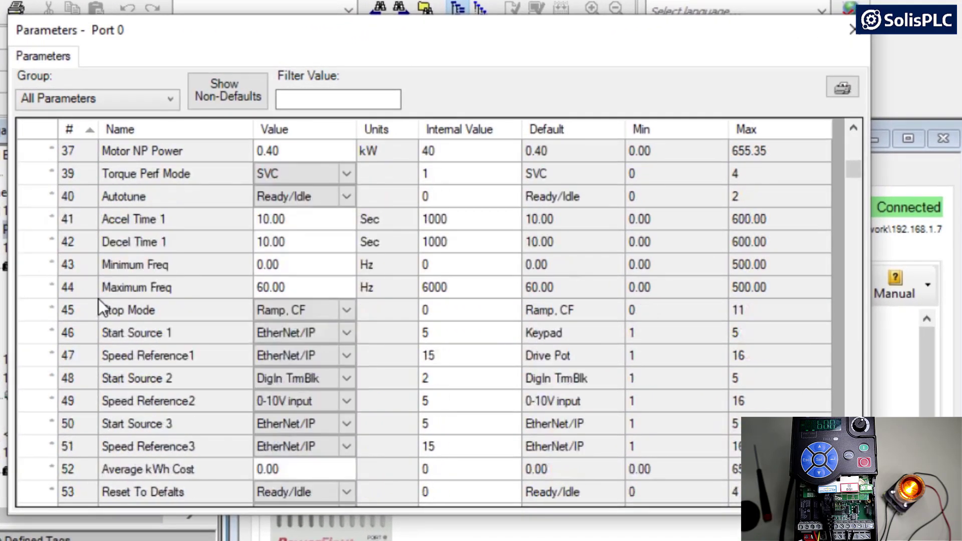
{"action": "scroll", "coordinate": [99, 307], "scroll_direction": "down", "scroll_amount": 1}
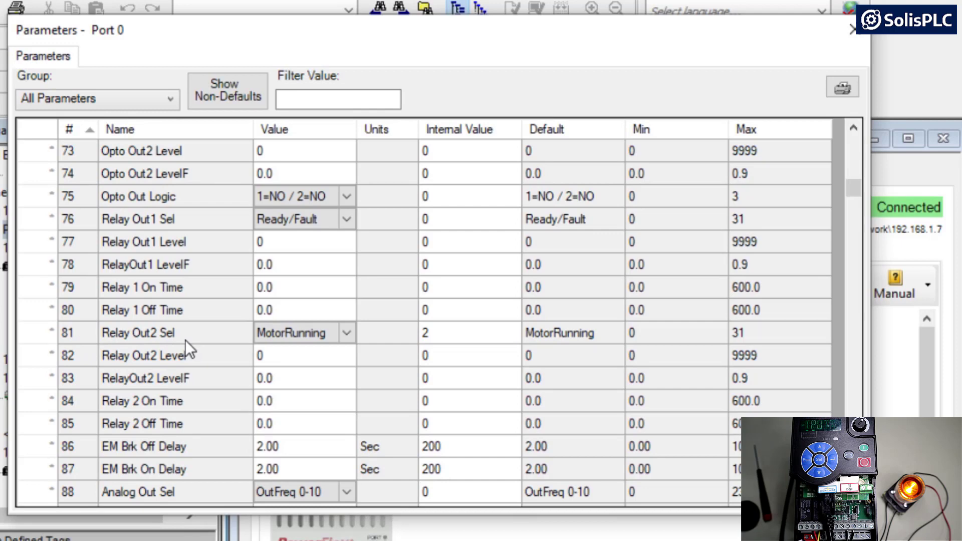
Step: Set parameter 81 Relay Out2 Sel to ParamControl by giving it the internal value 13
{"action": "left_click", "coordinate": [327, 330]}
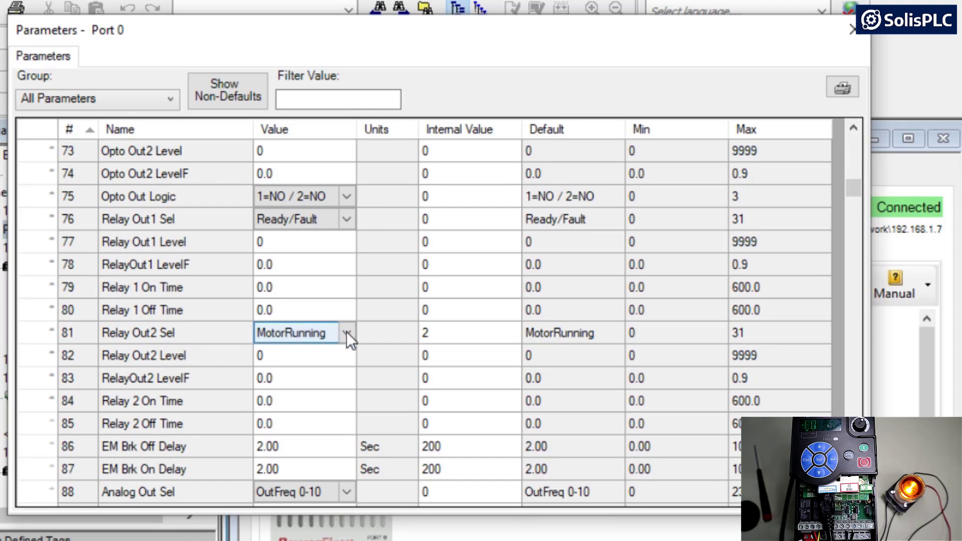
{"action": "left_click", "coordinate": [347, 333]}
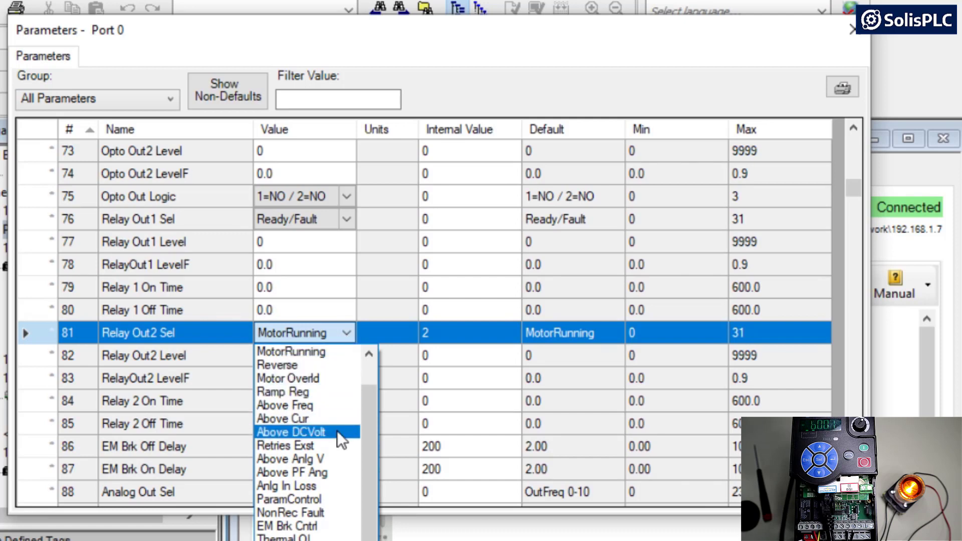
{"action": "left_click", "coordinate": [328, 499]}
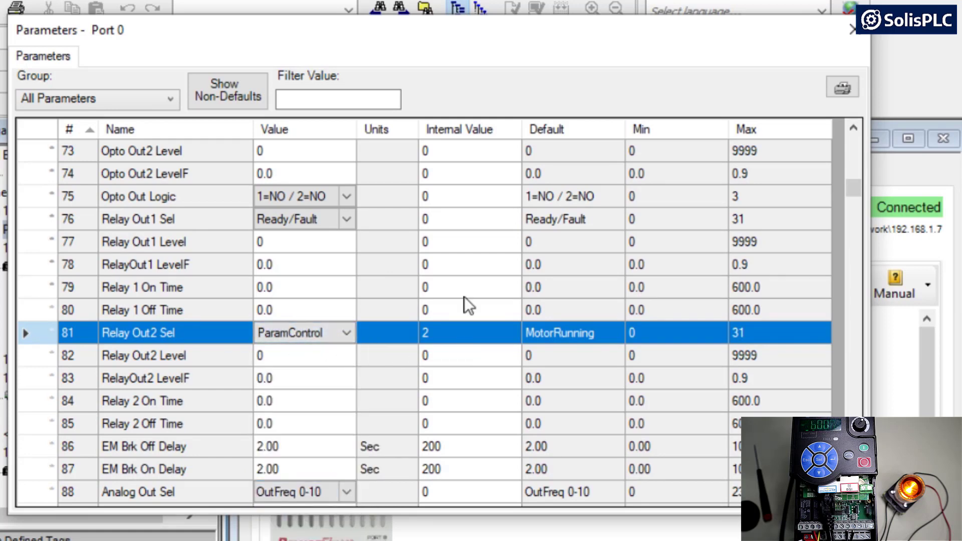
{"action": "left_click", "coordinate": [444, 335]}
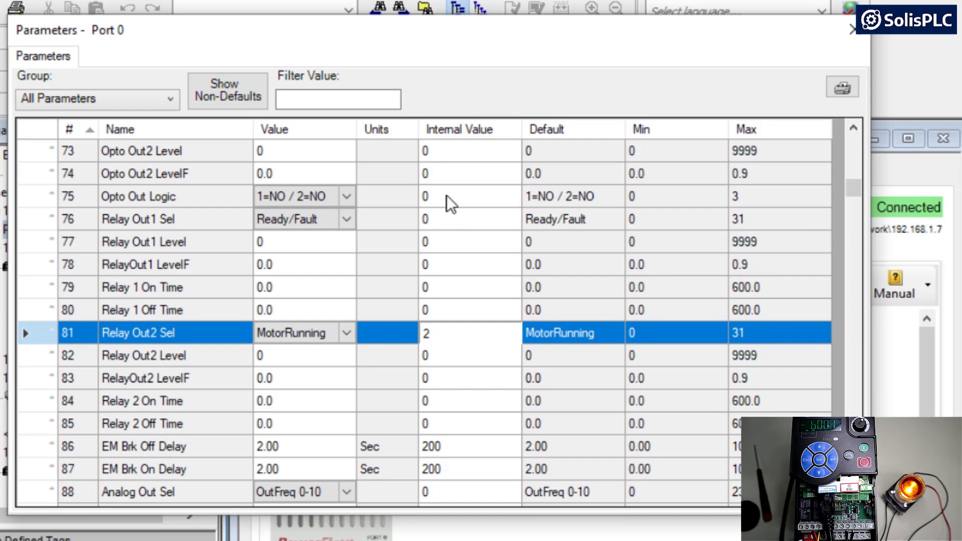
{"action": "key", "text": "BackSpace"}
{"action": "type", "text": "13"}
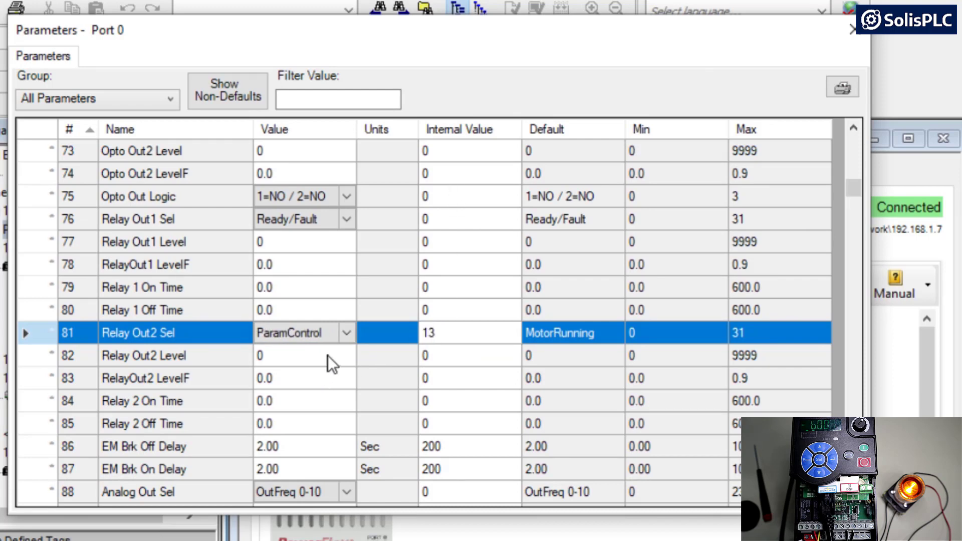
{"action": "key", "text": "Return"}
{"action": "left_click", "coordinate": [430, 335]}
Step: Check the manual's description of option 13 ParamControl and compare it with the Relay Out1 Level and Relay Out2 Level parameters
{"action": "left_click", "coordinate": [318, 359]}
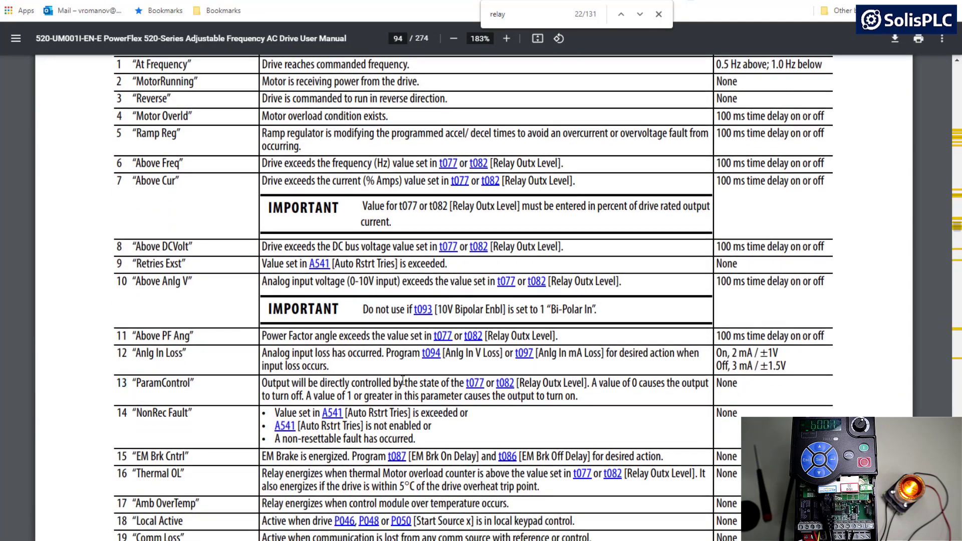
{"action": "scroll", "coordinate": [411, 351], "scroll_direction": "down", "scroll_amount": 2}
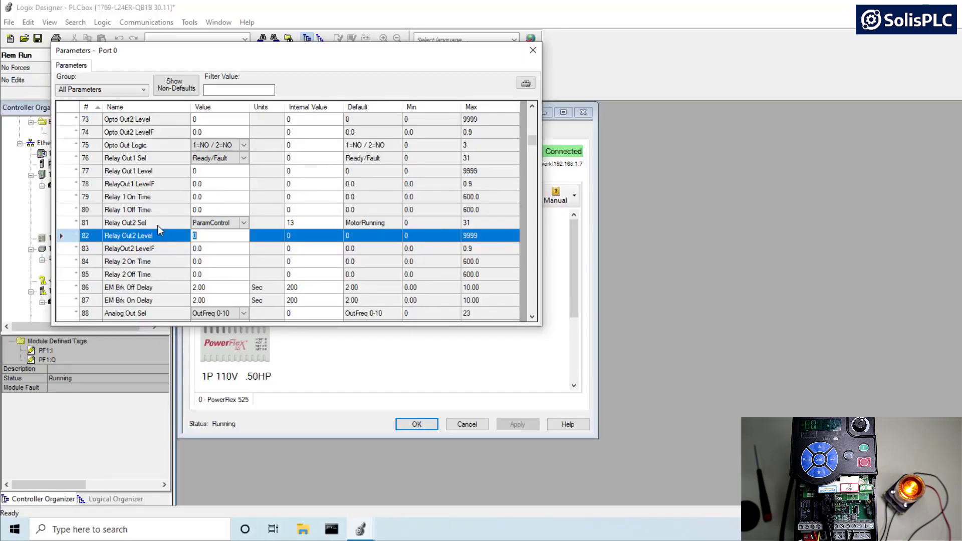
{"action": "left_click", "coordinate": [211, 171]}
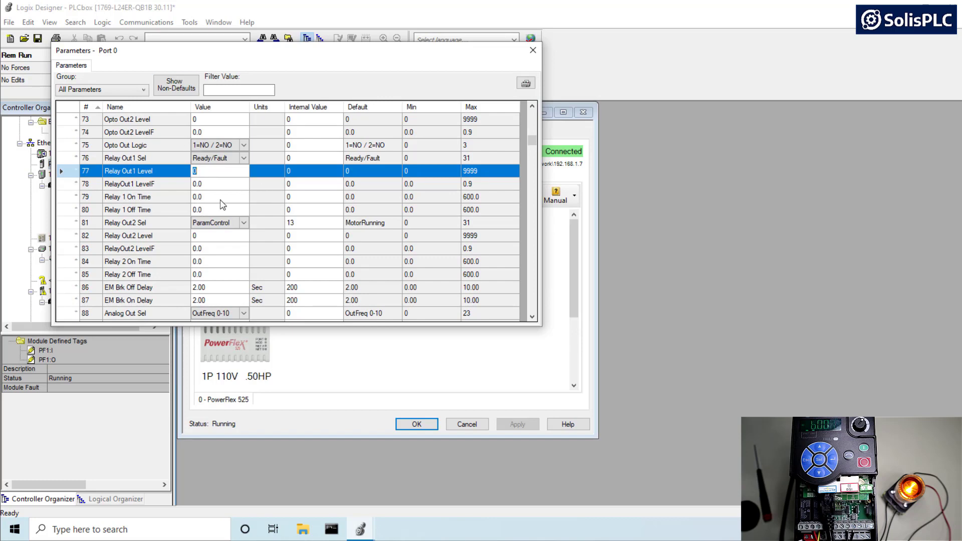
{"action": "left_click", "coordinate": [207, 236]}
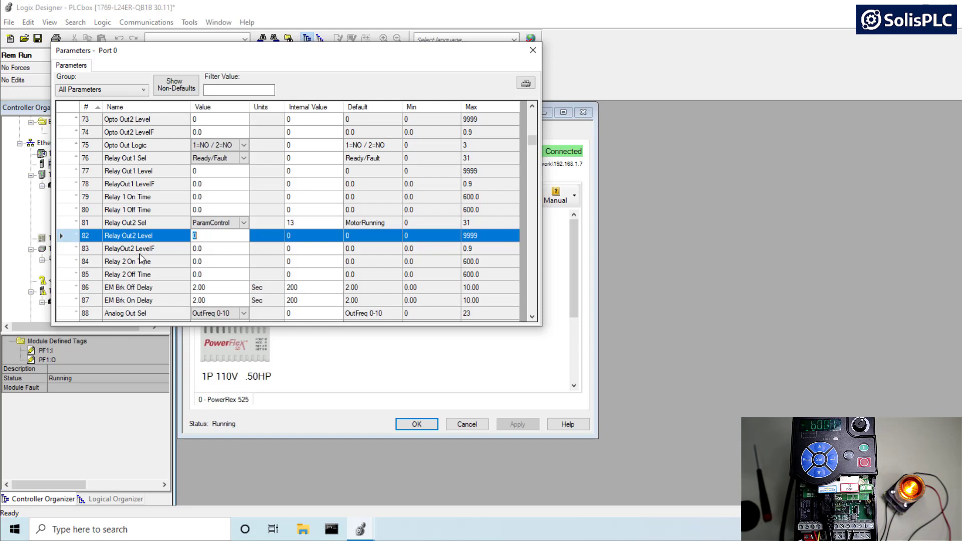
Step: Test relay 2 by setting parameter 82 Relay Out2 Level to 1 and then back to 0
{"action": "left_click", "coordinate": [195, 236]}
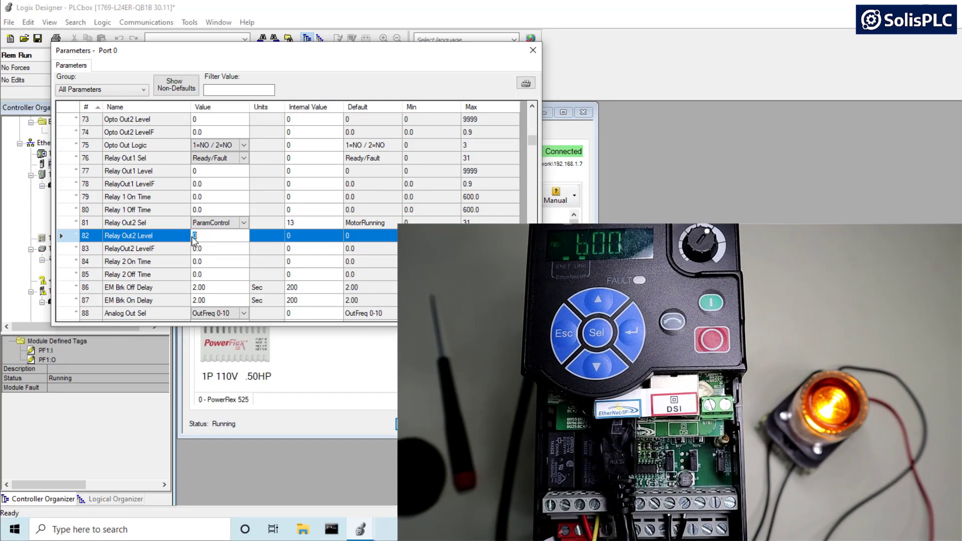
{"action": "key", "text": "BackSpace"}
{"action": "type", "text": "1"}
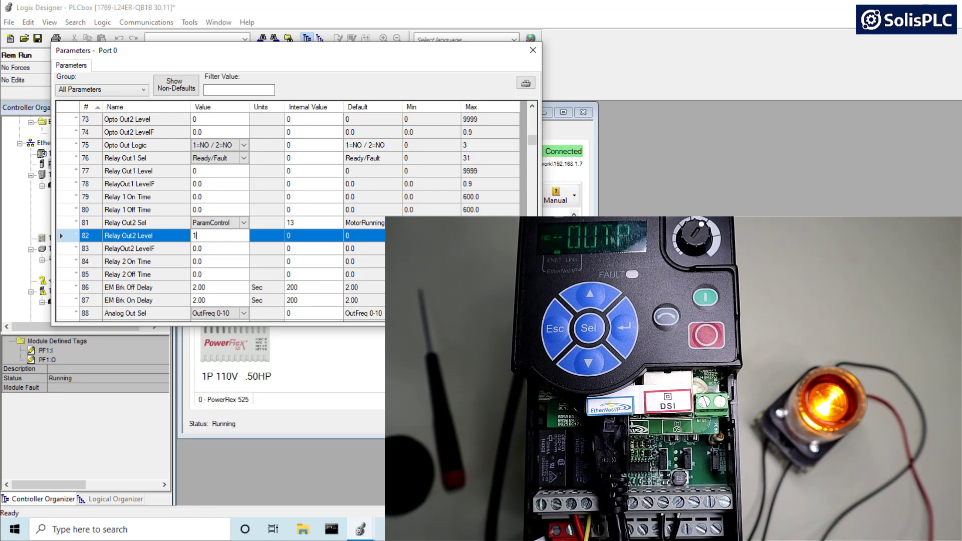
{"action": "left_click", "coordinate": [219, 245]}
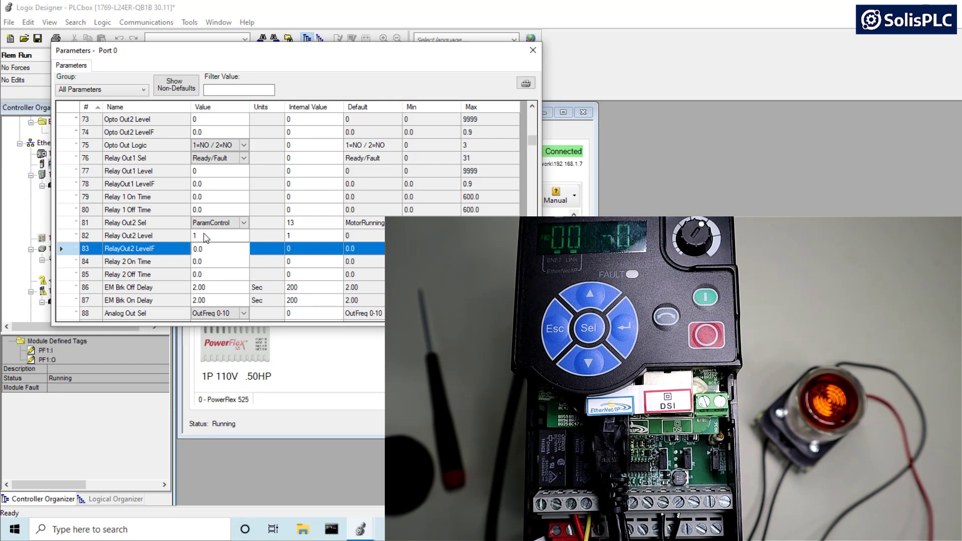
{"action": "left_click", "coordinate": [210, 236]}
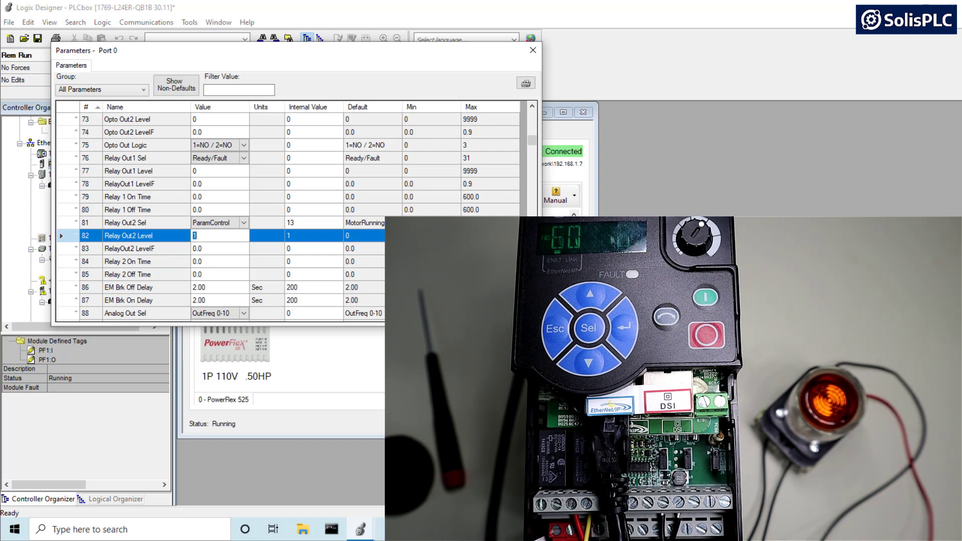
{"action": "type", "text": "0"}
{"action": "key", "text": "Return"}
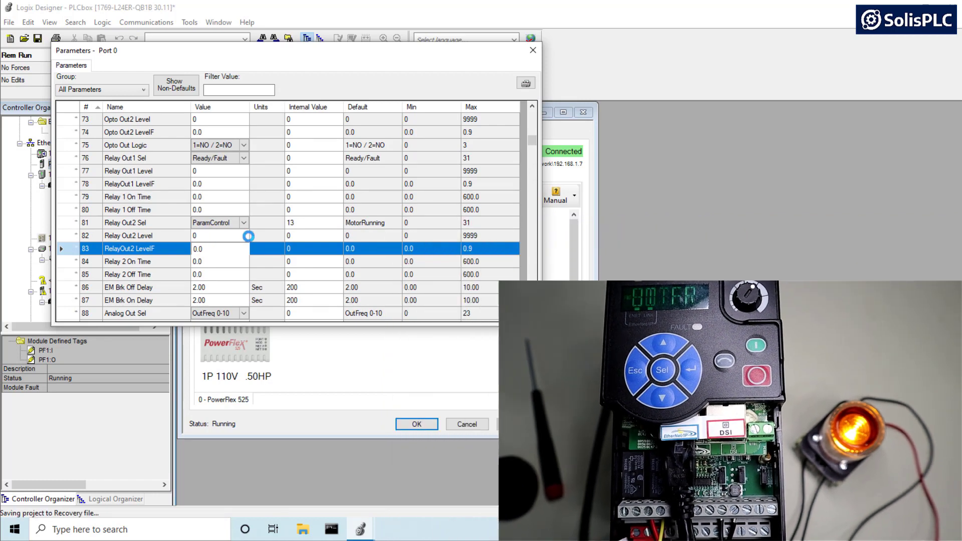
Step: Close the parameter list, examine the drive's module definition datalinks while online, and close the definition again
{"action": "left_click", "coordinate": [534, 51]}
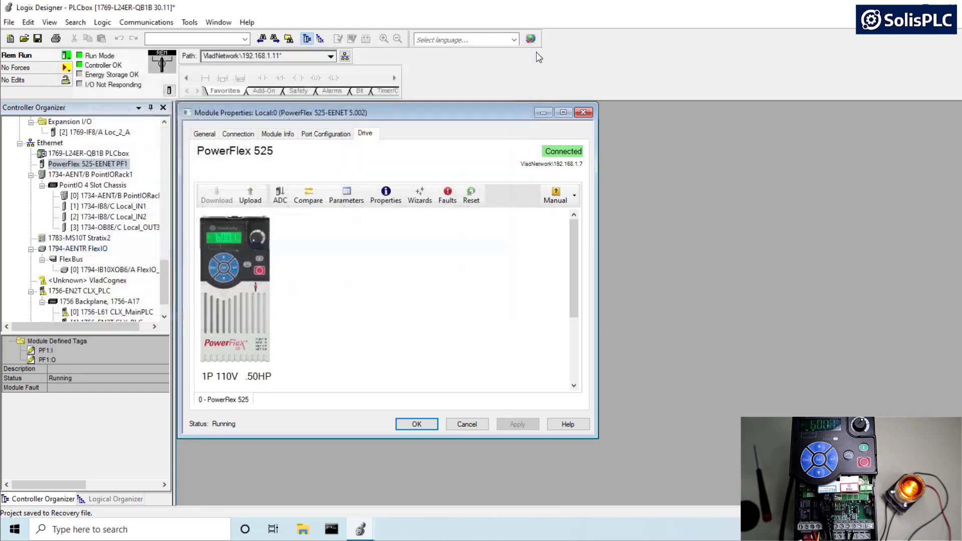
{"action": "left_click", "coordinate": [207, 136]}
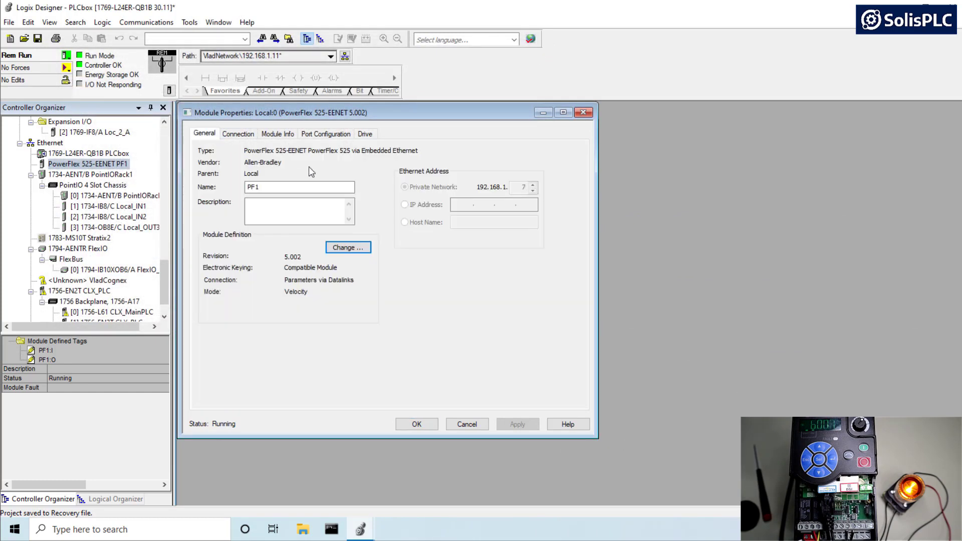
{"action": "left_click", "coordinate": [348, 249]}
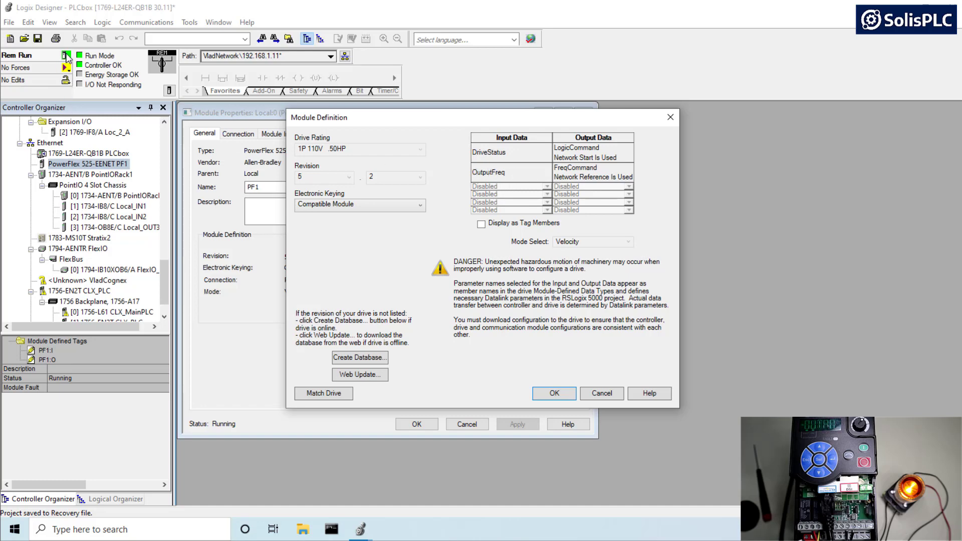
{"action": "key", "text": "Return"}
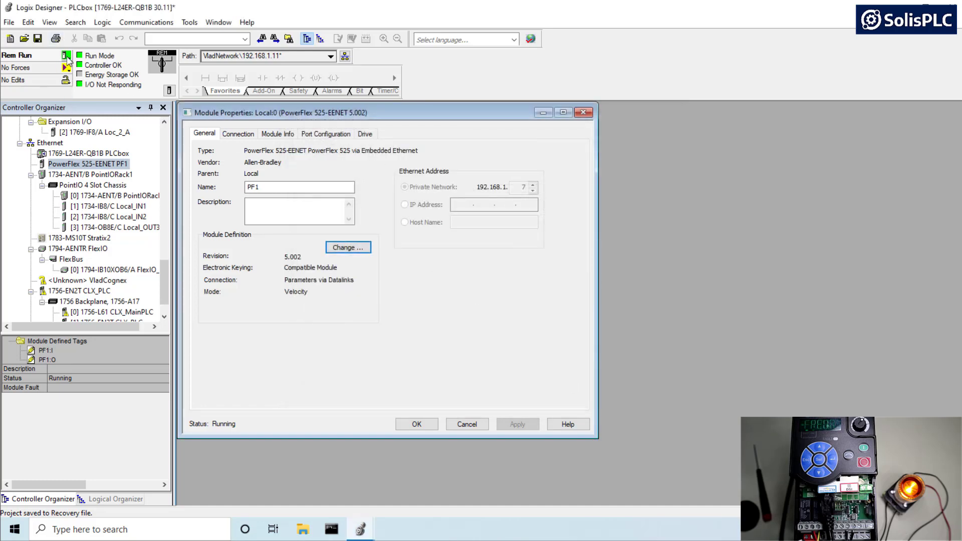
Step: Take the project offline from the controller and reopen the module definition of the PowerFlex 525 drive PF1
{"action": "left_click", "coordinate": [65, 56]}
{"action": "left_click", "coordinate": [93, 68]}
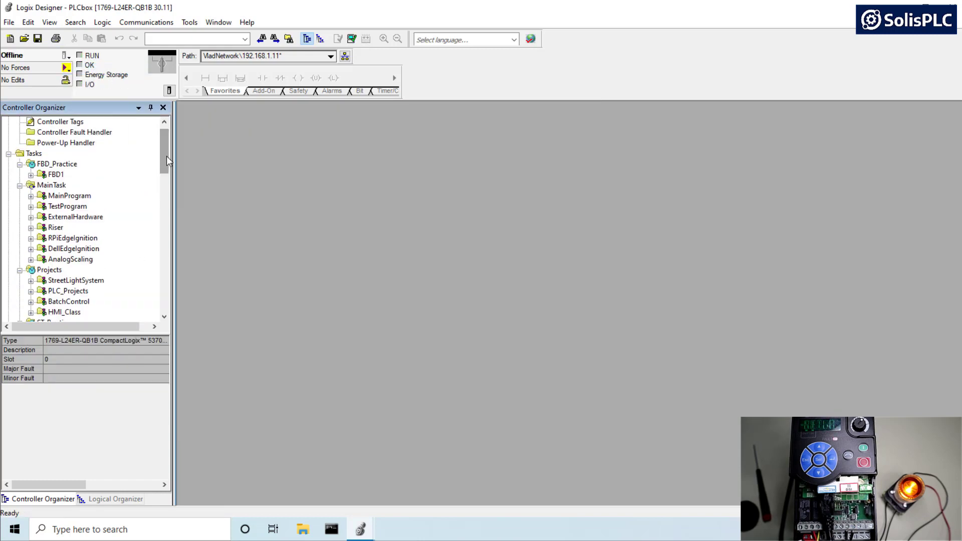
{"action": "left_click_drag", "start_coordinate": [166, 156], "coordinate": [161, 284]}
{"action": "double_click", "coordinate": [93, 176]}
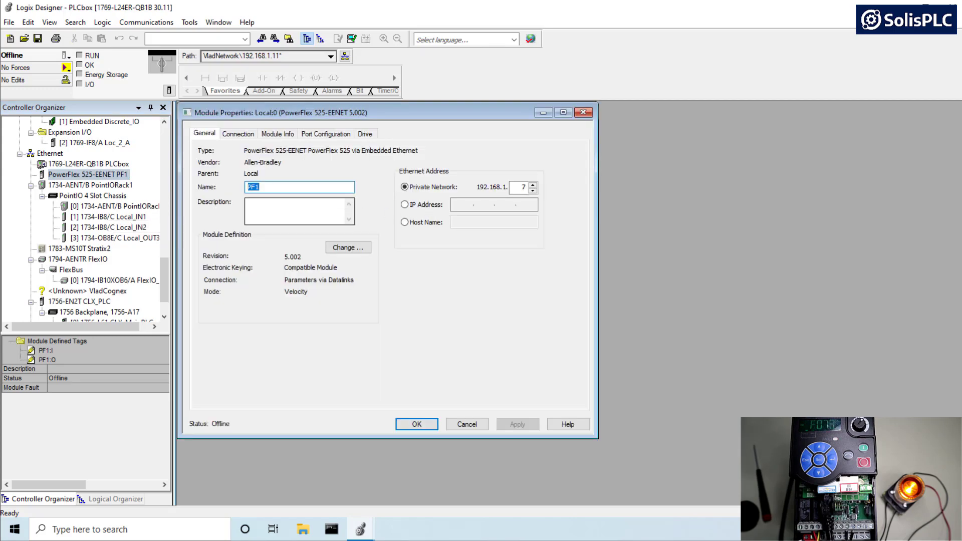
{"action": "left_click", "coordinate": [337, 248]}
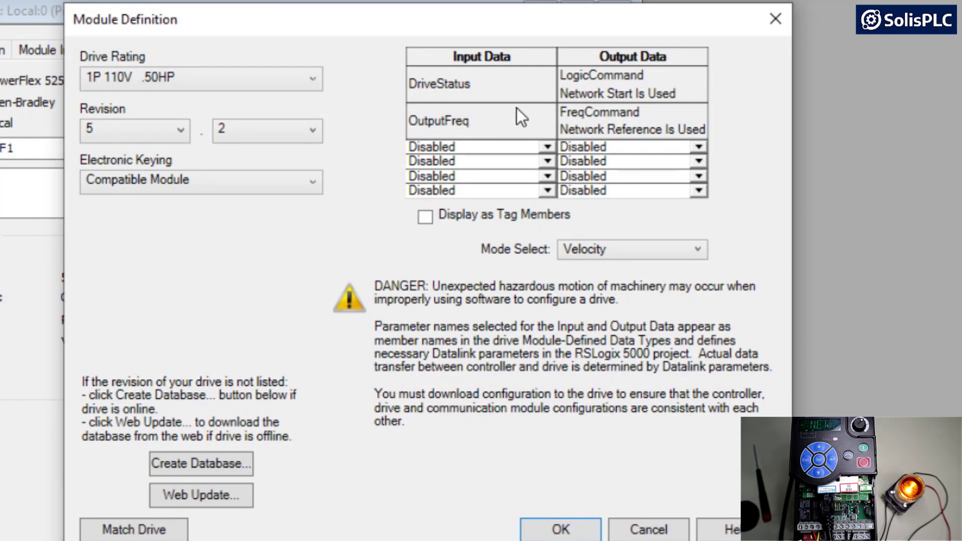
Step: Look through the parameters offered for the first free input datalink down to the relay entries
{"action": "left_click", "coordinate": [548, 148]}
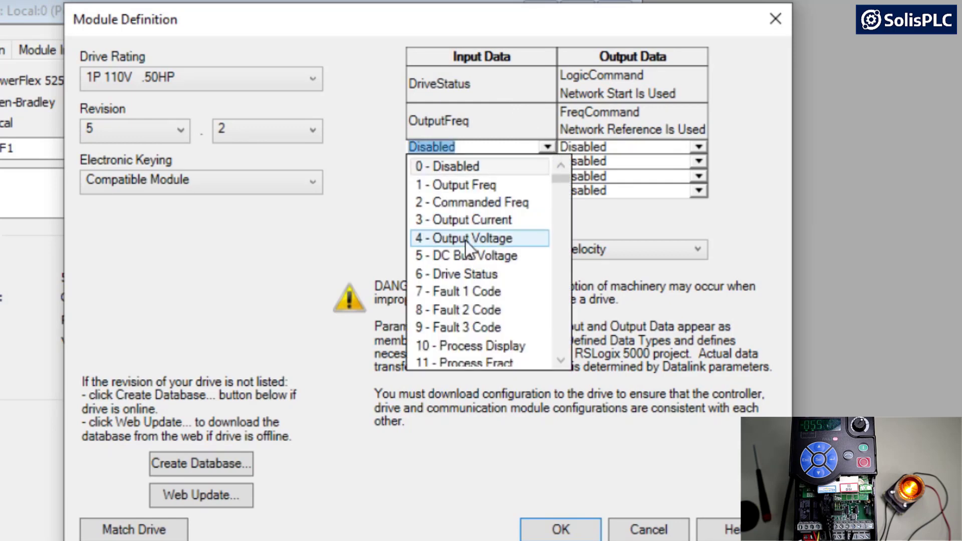
{"action": "scroll", "coordinate": [469, 243], "scroll_direction": "down", "scroll_amount": 14}
{"action": "scroll", "coordinate": [486, 238], "scroll_direction": "down", "scroll_amount": 11}
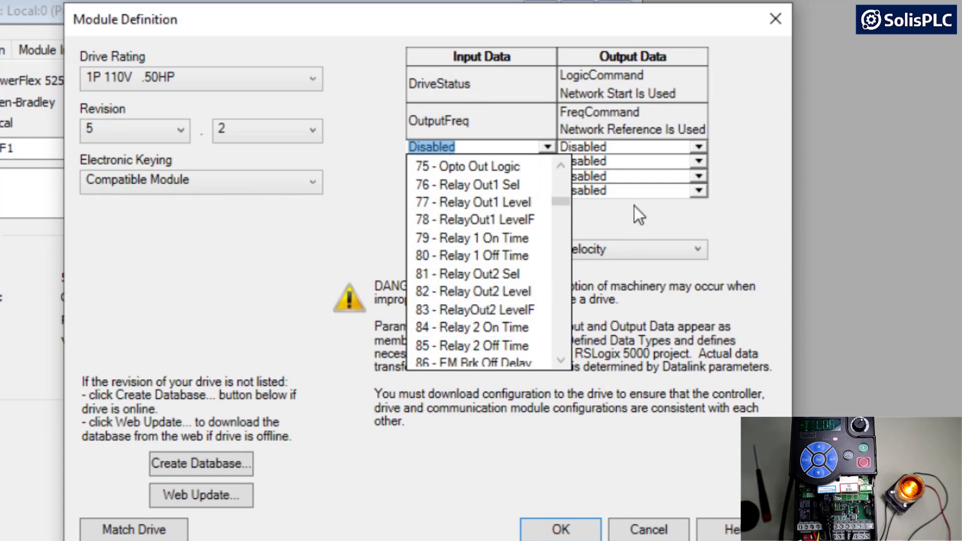
Step: Assign 82 - Relay Out2 Level to the first free output datalink and accept the drive's module changes
{"action": "left_click", "coordinate": [699, 147]}
{"action": "scroll", "coordinate": [658, 251], "scroll_direction": "down", "scroll_amount": 3}
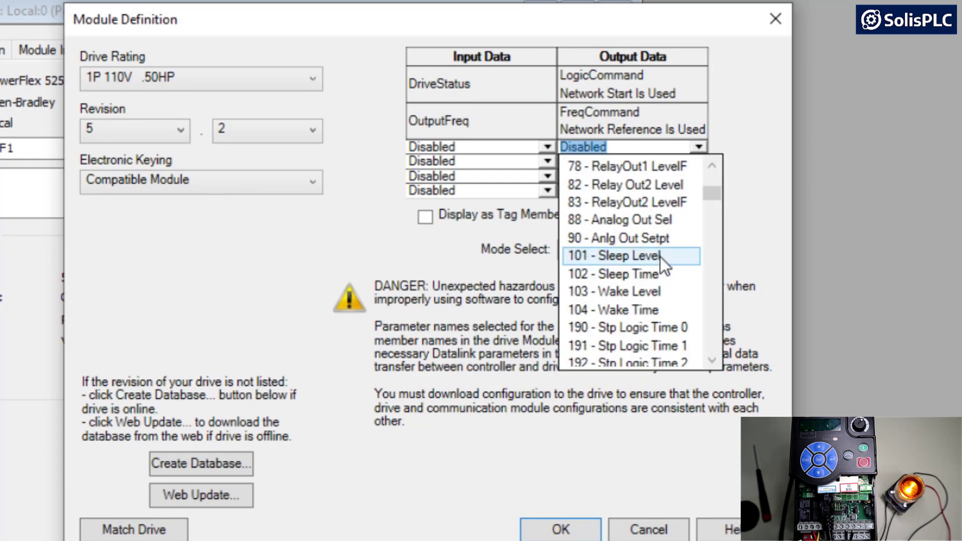
{"action": "scroll", "coordinate": [657, 260], "scroll_direction": "up", "scroll_amount": 1}
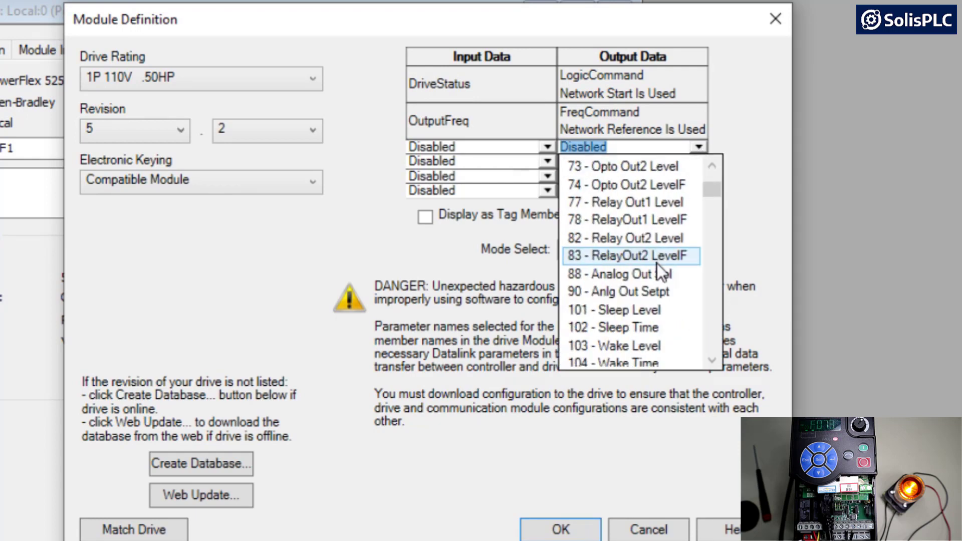
{"action": "left_click", "coordinate": [646, 240]}
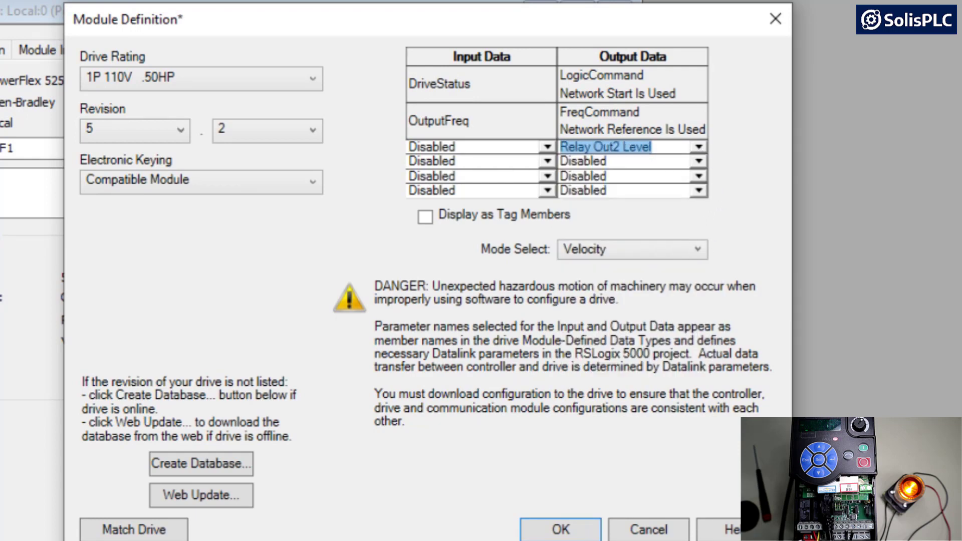
{"action": "left_click", "coordinate": [539, 527]}
{"action": "left_click", "coordinate": [648, 384]}
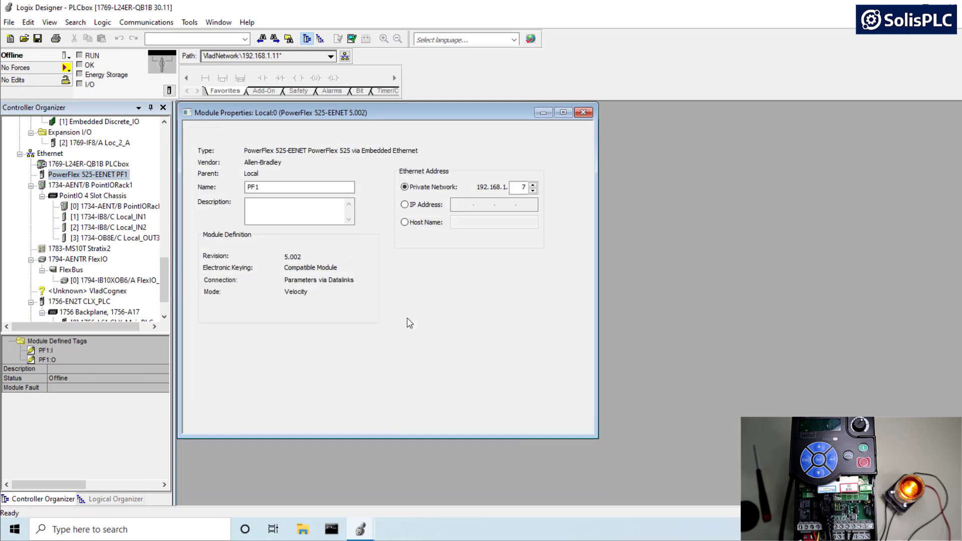
{"action": "left_click", "coordinate": [504, 424]}
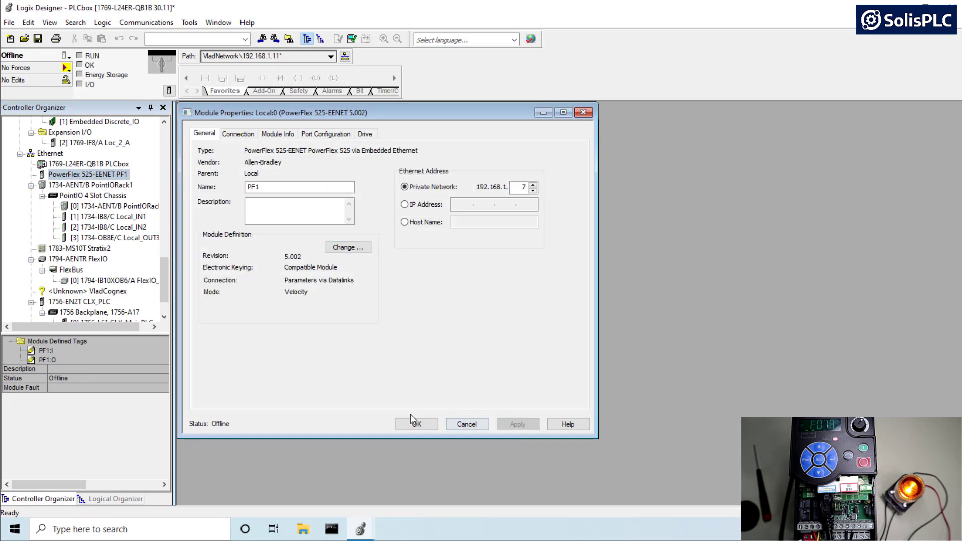
{"action": "left_click", "coordinate": [406, 423]}
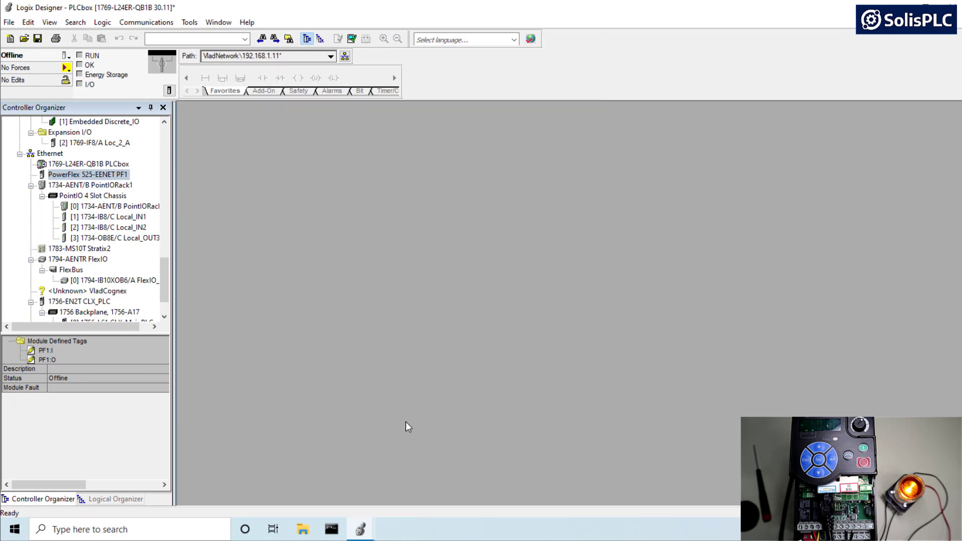
Step: Download the offline PLCbox project to the controller
{"action": "left_click", "coordinate": [66, 55]}
{"action": "left_click", "coordinate": [75, 69]}
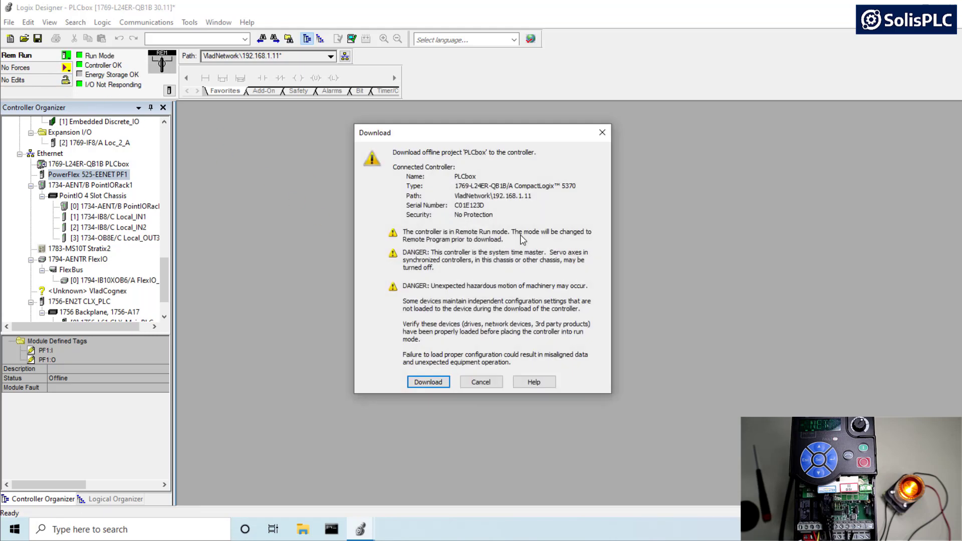
{"action": "left_click", "coordinate": [438, 381]}
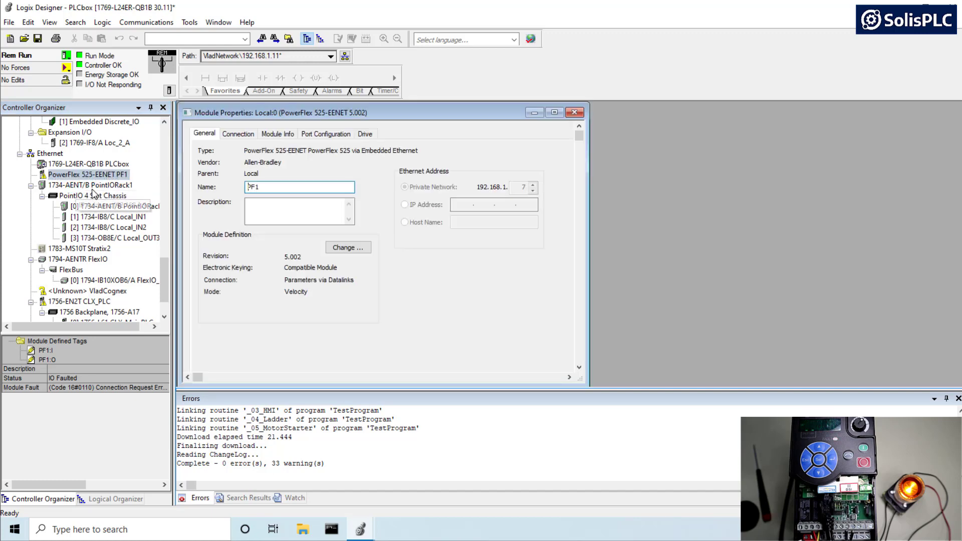
Step: Download the project's I/O configuration to the connected PowerFlex 525 drive and accept the module properties
{"action": "left_click", "coordinate": [365, 134]}
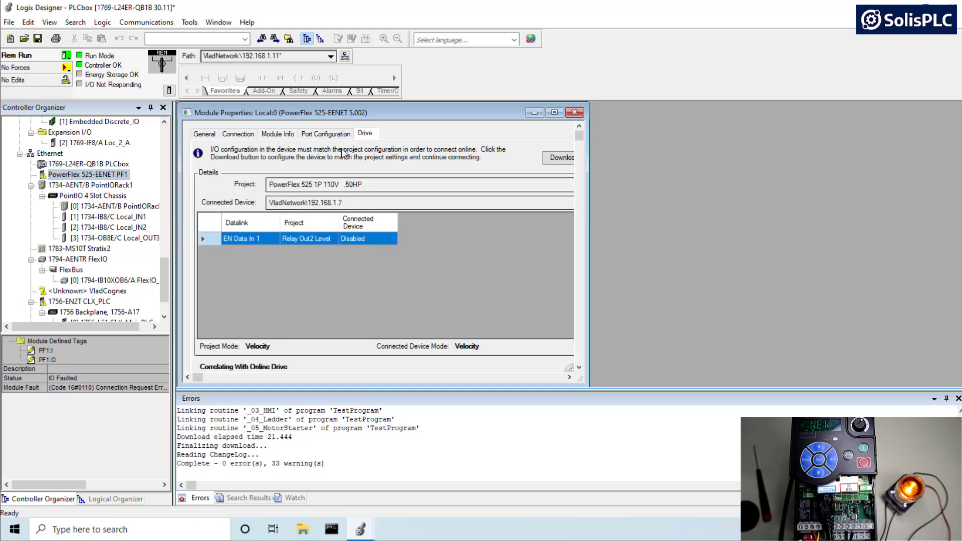
{"action": "left_click", "coordinate": [958, 398]}
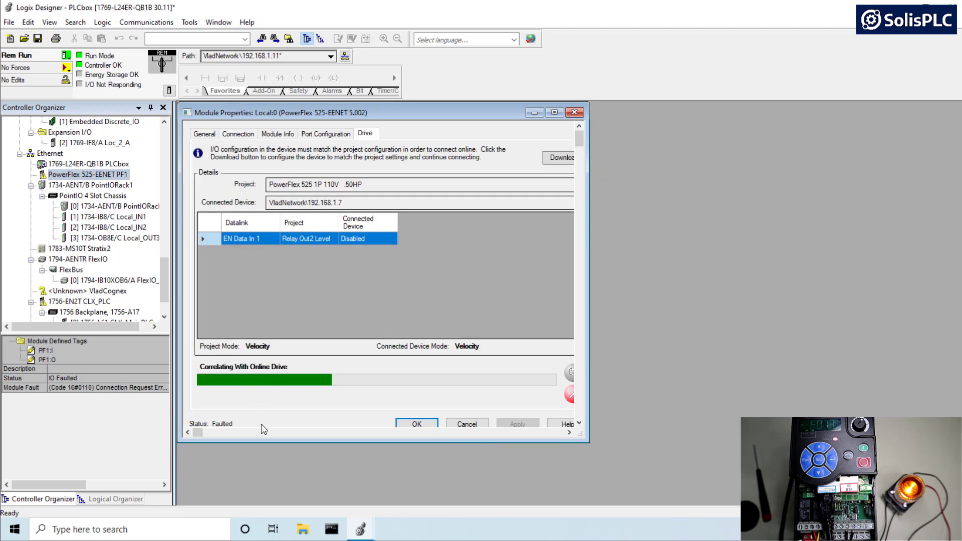
{"action": "left_click_drag", "start_coordinate": [265, 440], "coordinate": [265, 452]}
{"action": "left_click_drag", "start_coordinate": [589, 299], "coordinate": [652, 297]}
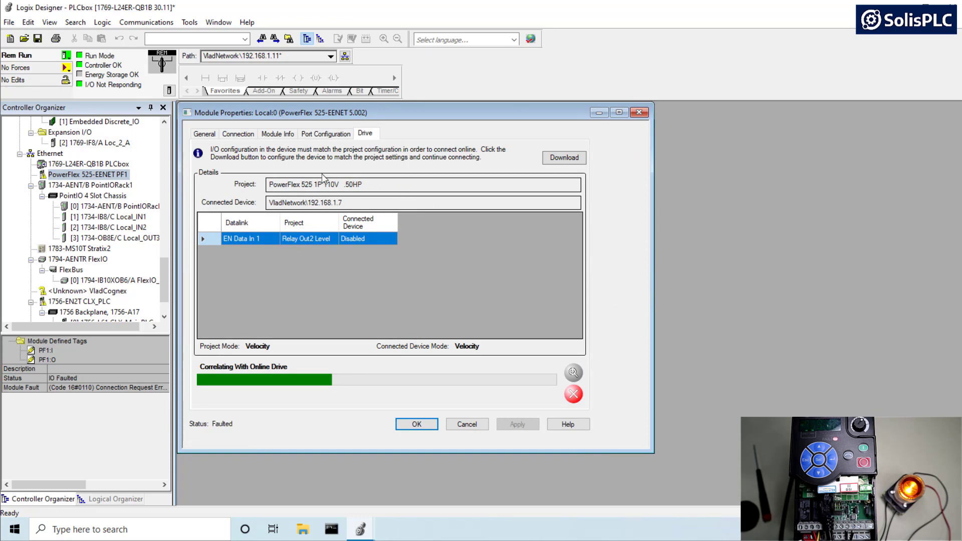
{"action": "left_click", "coordinate": [551, 158]}
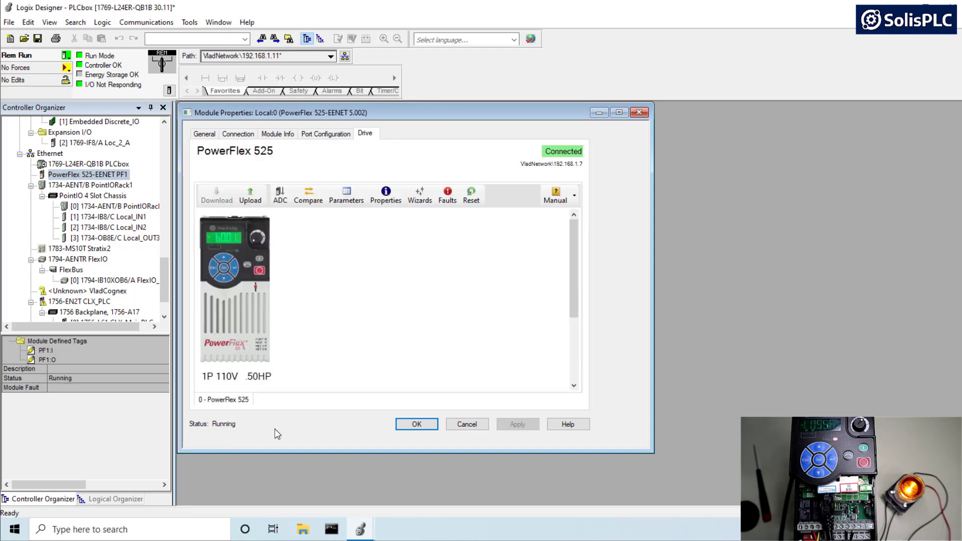
{"action": "left_click", "coordinate": [416, 424]}
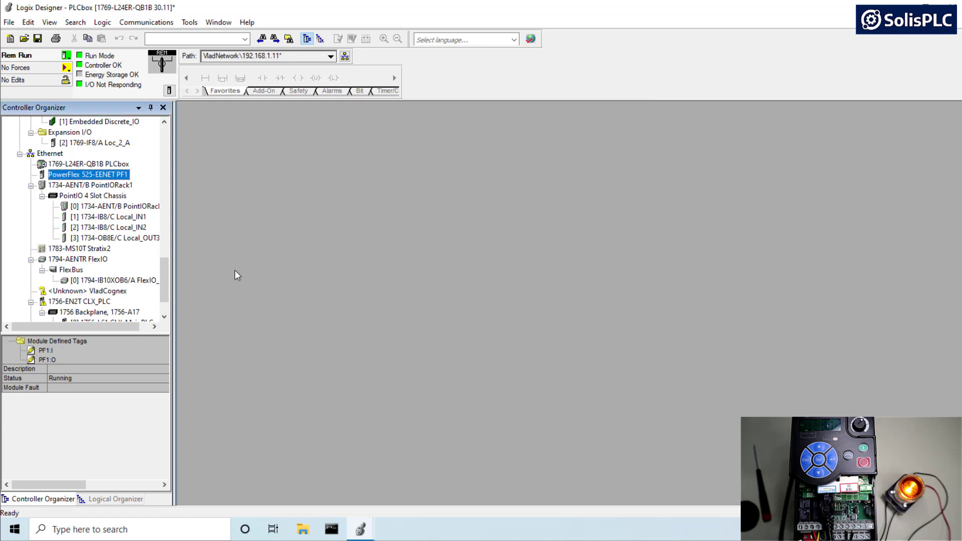
Step: Open the controller tags and expand the drive's output tag PF1:O to show its members
{"action": "left_click_drag", "start_coordinate": [166, 268], "coordinate": [168, 130]}
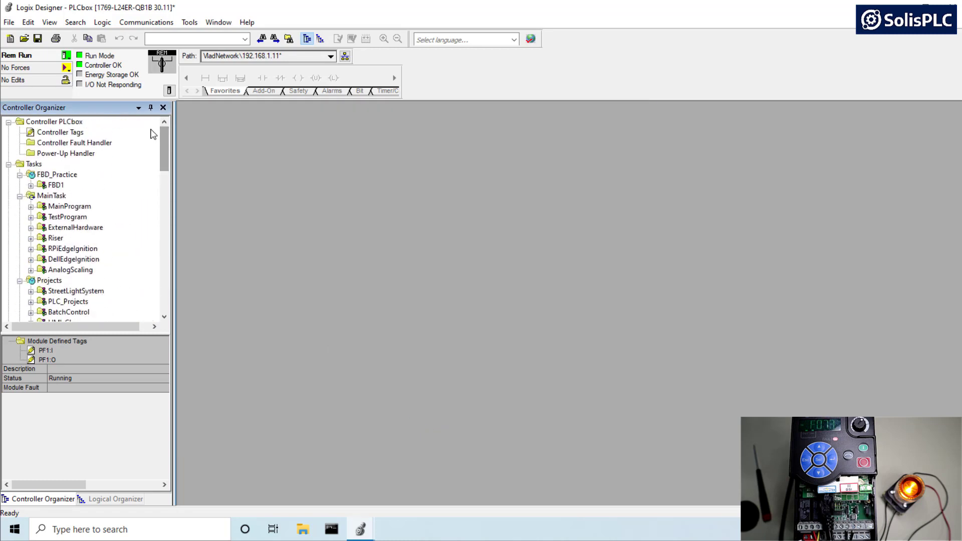
{"action": "double_click", "coordinate": [59, 132]}
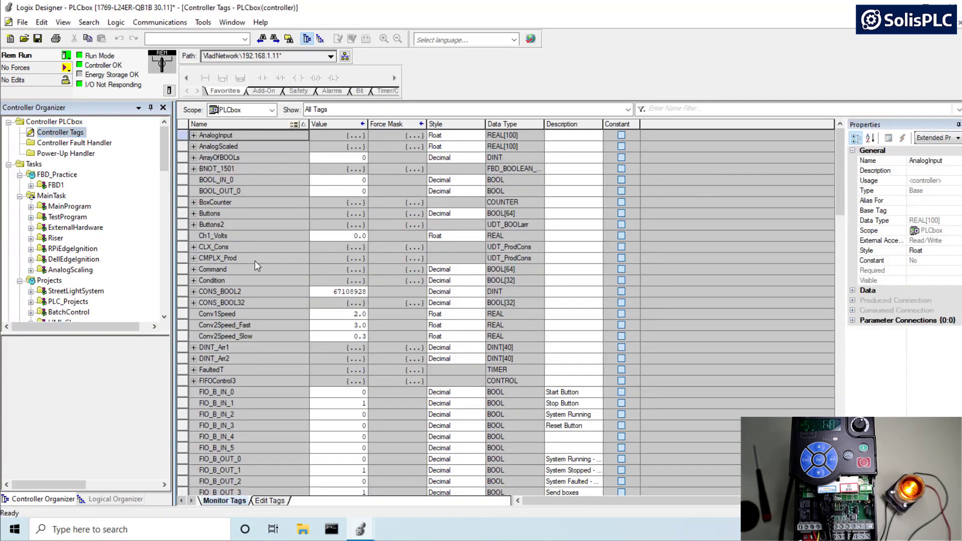
{"action": "scroll", "coordinate": [69, 279], "scroll_direction": "down", "scroll_amount": 15}
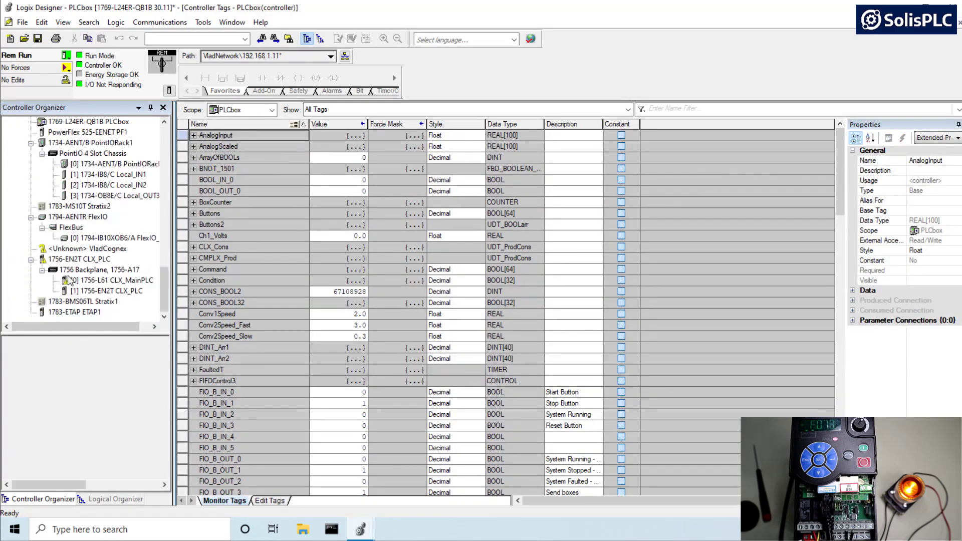
{"action": "scroll", "coordinate": [90, 166], "scroll_direction": "up", "scroll_amount": 1}
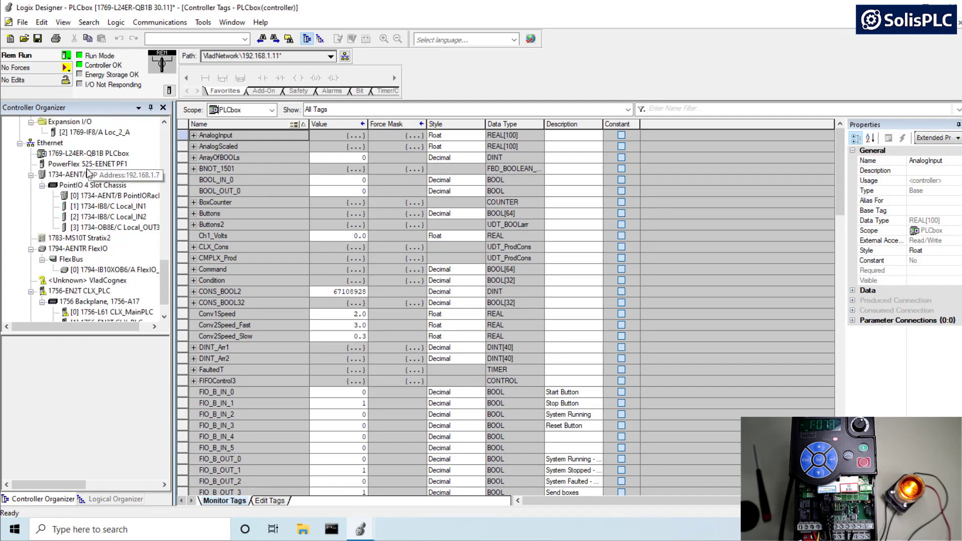
{"action": "left_click", "coordinate": [88, 163]}
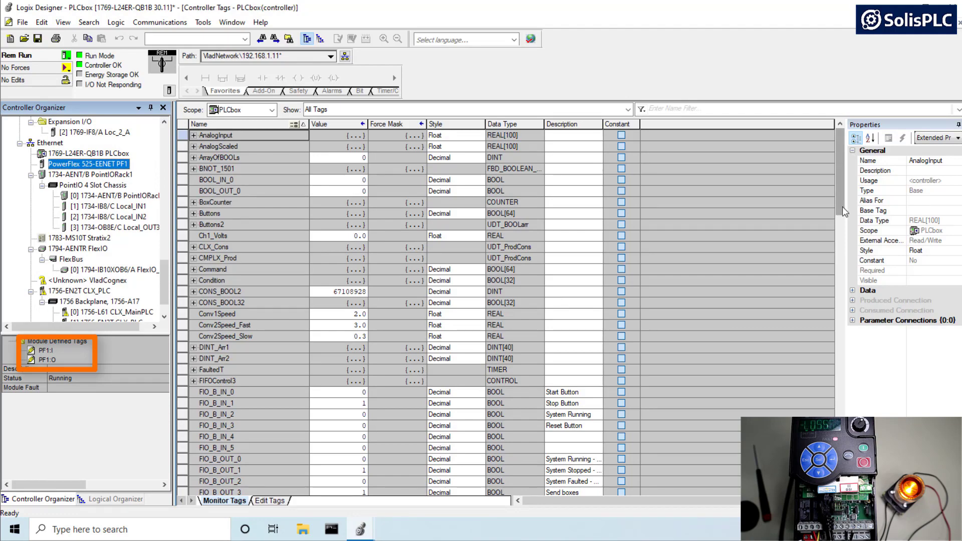
{"action": "left_click_drag", "start_coordinate": [843, 206], "coordinate": [843, 427]}
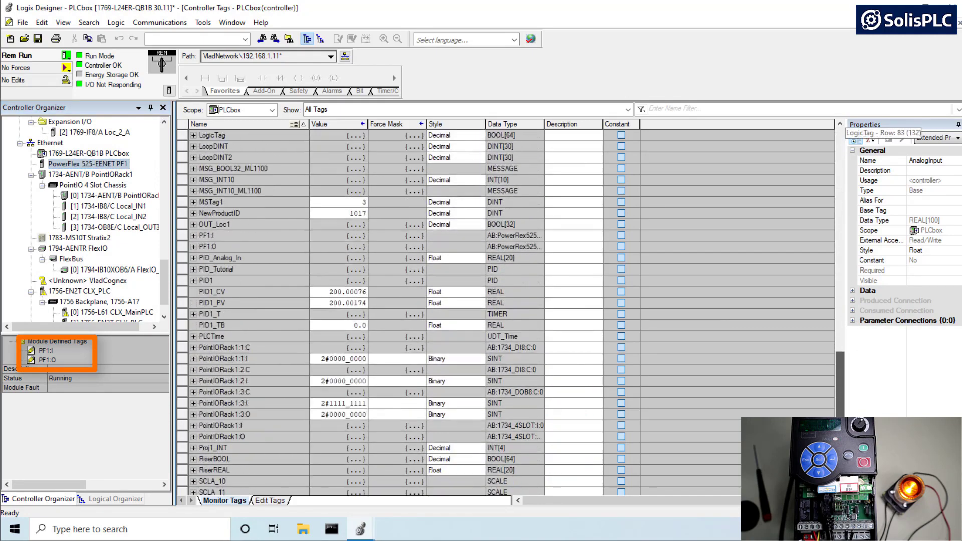
{"action": "left_click", "coordinate": [194, 246]}
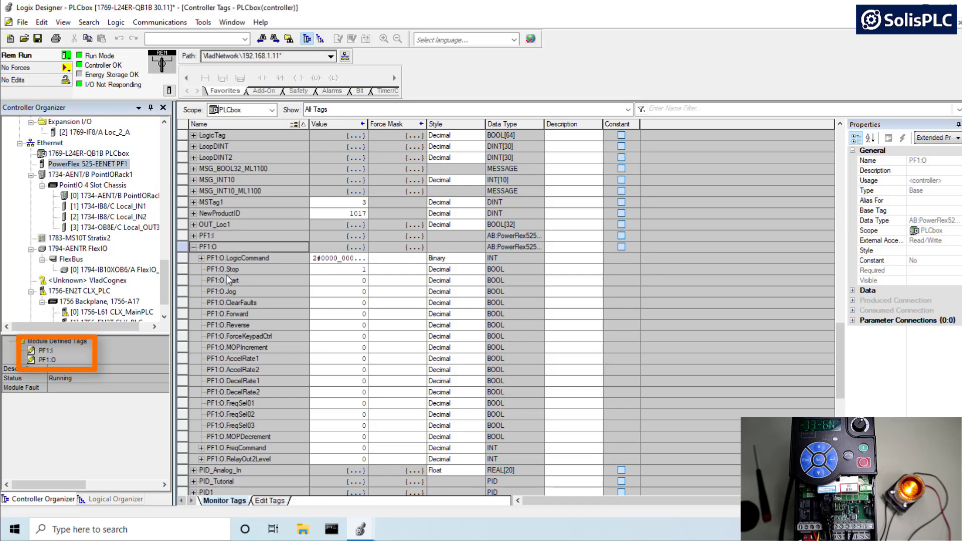
{"action": "scroll", "coordinate": [247, 456], "scroll_direction": "down", "scroll_amount": 1}
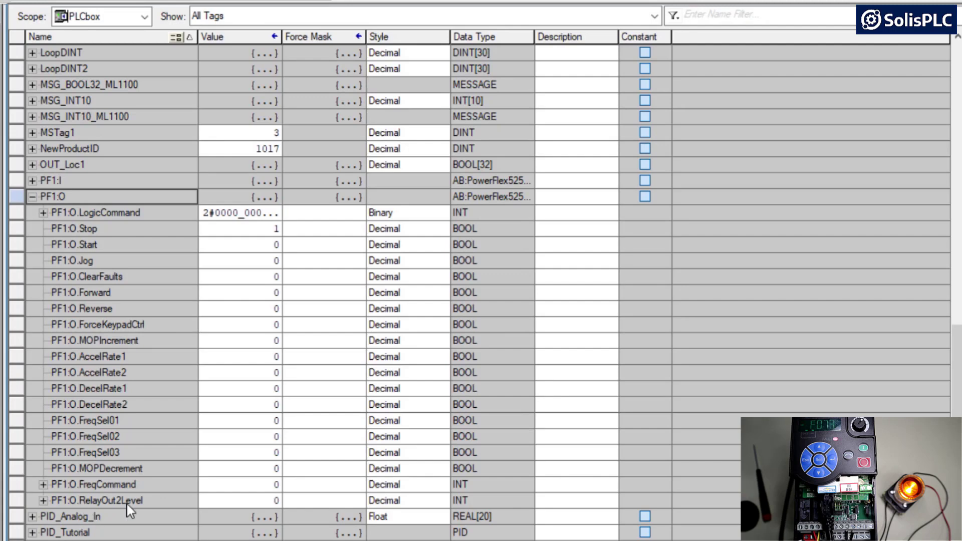
Step: Test relay output 2 by setting PF1:O.RelayOut2Level to 1 and back to 0
{"action": "left_click", "coordinate": [235, 499]}
{"action": "type", "text": "1"}
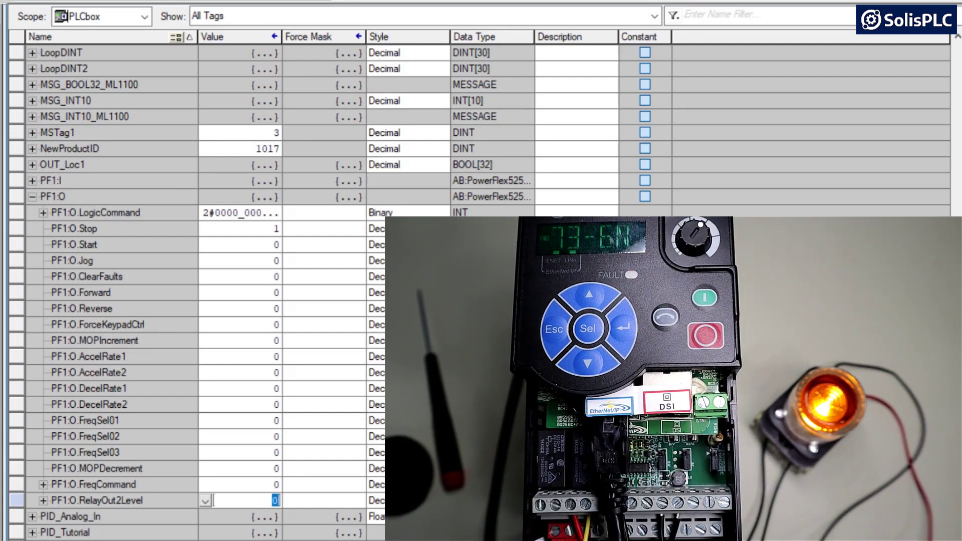
{"action": "left_click", "coordinate": [253, 488]}
{"action": "left_click", "coordinate": [252, 504]}
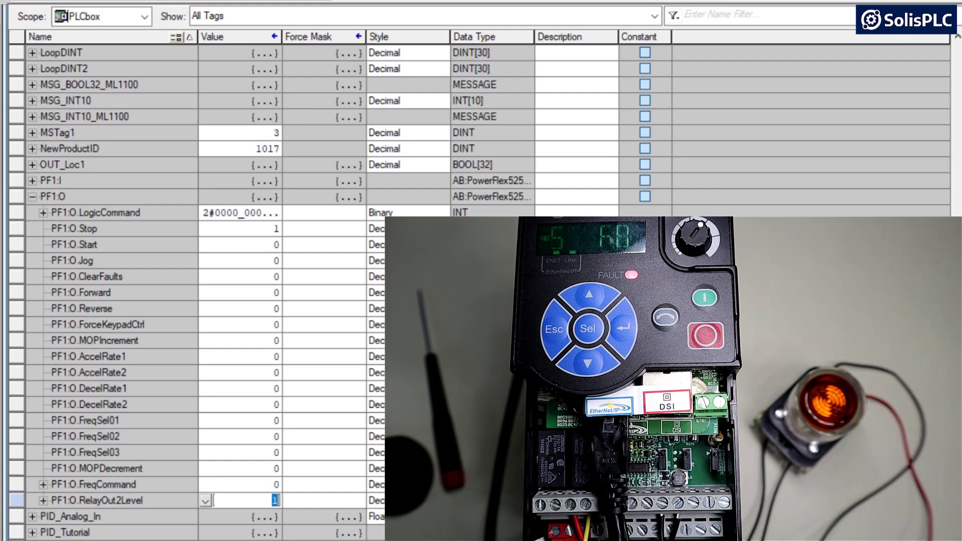
{"action": "type", "text": "0"}
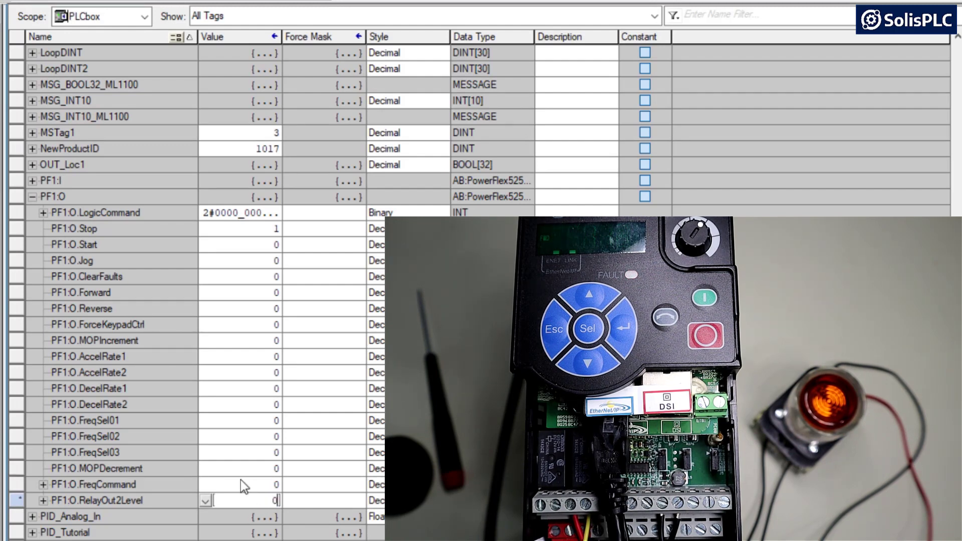
{"action": "left_click", "coordinate": [247, 484]}
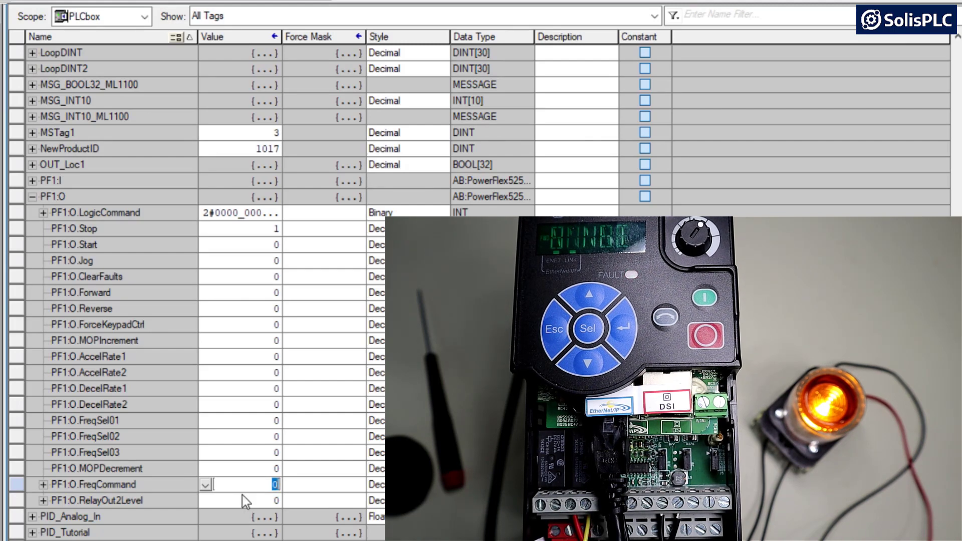
Step: Expand PF1:O.RelayOut2Level into its bits and copy the tag name of bit 0
{"action": "left_click", "coordinate": [43, 500]}
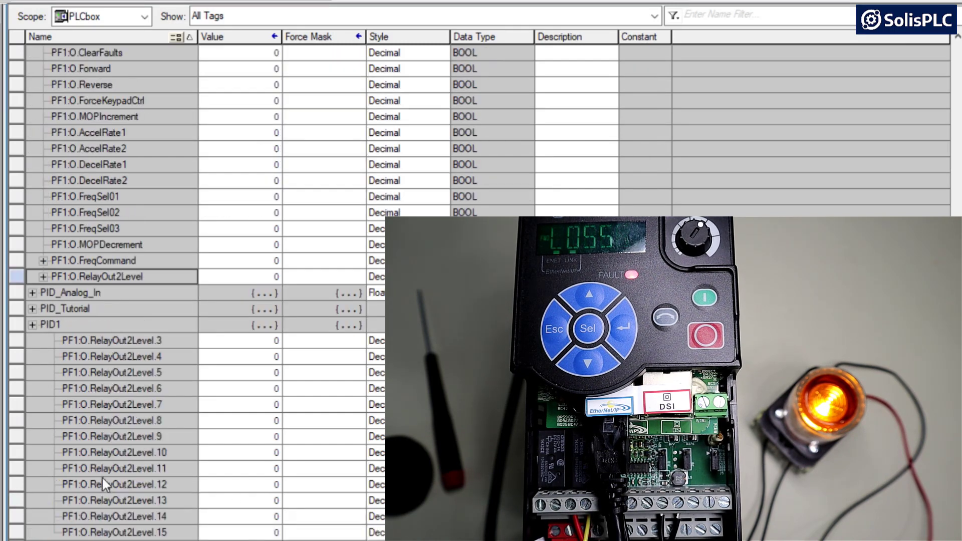
{"action": "left_click", "coordinate": [175, 292]}
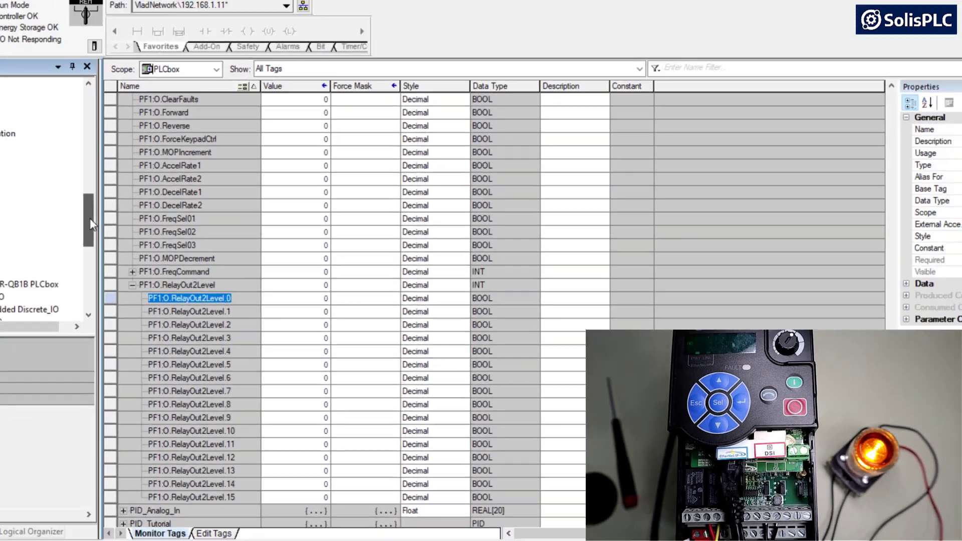
Step: Open the ladder routine _04_ProductionFloorConveying in the HMI_Class program
{"action": "left_click_drag", "start_coordinate": [90, 219], "coordinate": [99, 165]}
{"action": "mouse_move", "coordinate": [174, 191]}
{"action": "left_mouse_down"}
{"action": "mouse_move", "coordinate": [173, 202]}
{"action": "mouse_move", "coordinate": [173, 182]}
{"action": "left_mouse_up"}
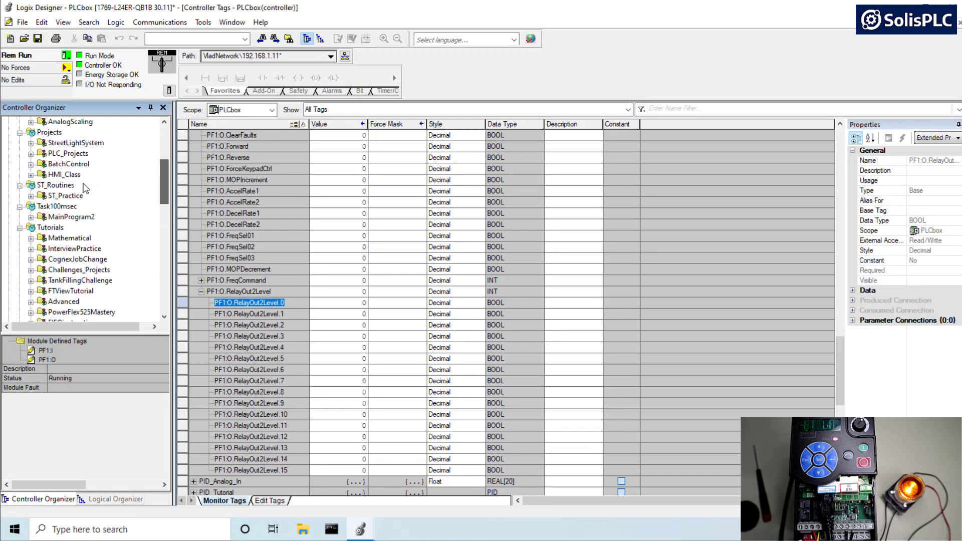
{"action": "left_click", "coordinate": [30, 174]}
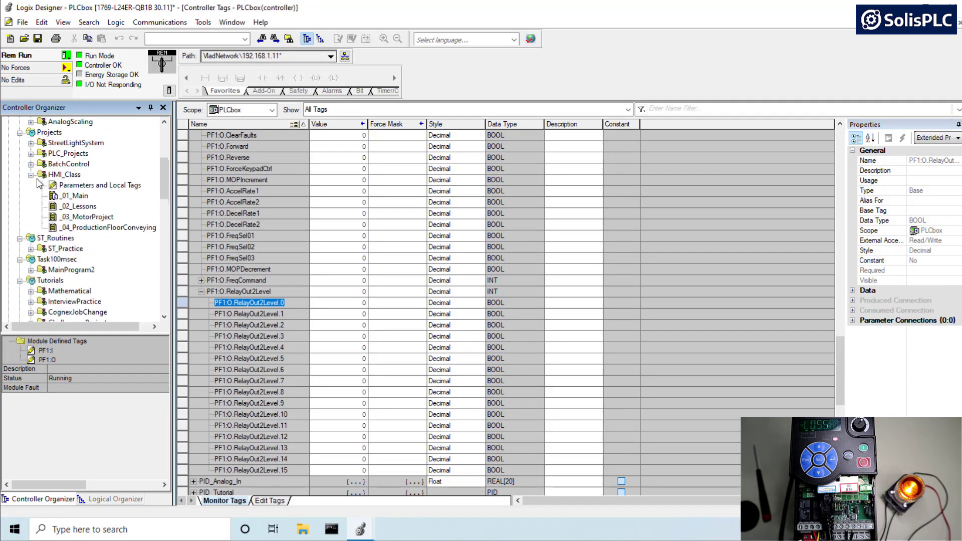
{"action": "double_click", "coordinate": [80, 227]}
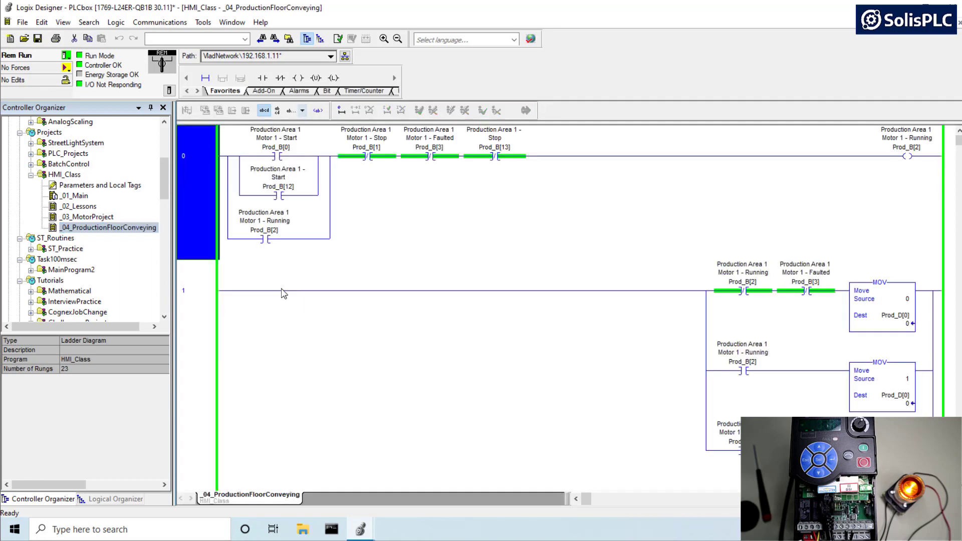
Step: Add an empty rung after rung 22 at the end of the routine
{"action": "scroll", "coordinate": [231, 327], "scroll_direction": "down", "scroll_amount": 10}
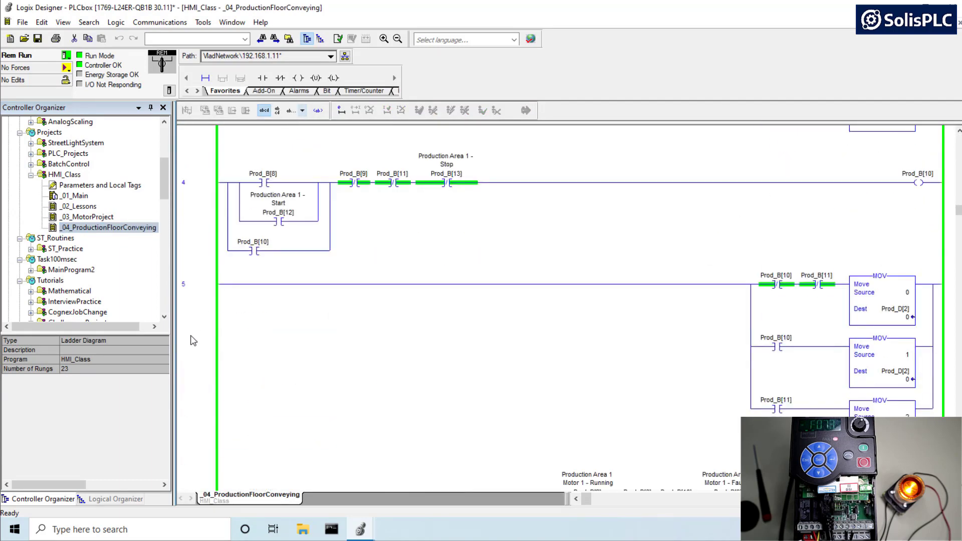
{"action": "left_click", "coordinate": [191, 340]}
{"action": "key", "text": "Down"}
{"action": "key", "text": "Down"}
{"action": "key", "text": "Down"}
{"action": "key", "text": "Down"}
{"action": "key", "text": "Down"}
{"action": "key", "text": "Down"}
{"action": "key", "text": "Down"}
{"action": "key", "text": "Down"}
{"action": "key", "text": "Down"}
{"action": "key", "text": "Down"}
{"action": "key", "text": "Down"}
{"action": "key", "text": "Down"}
{"action": "key", "text": "Down"}
{"action": "key", "text": "Down"}
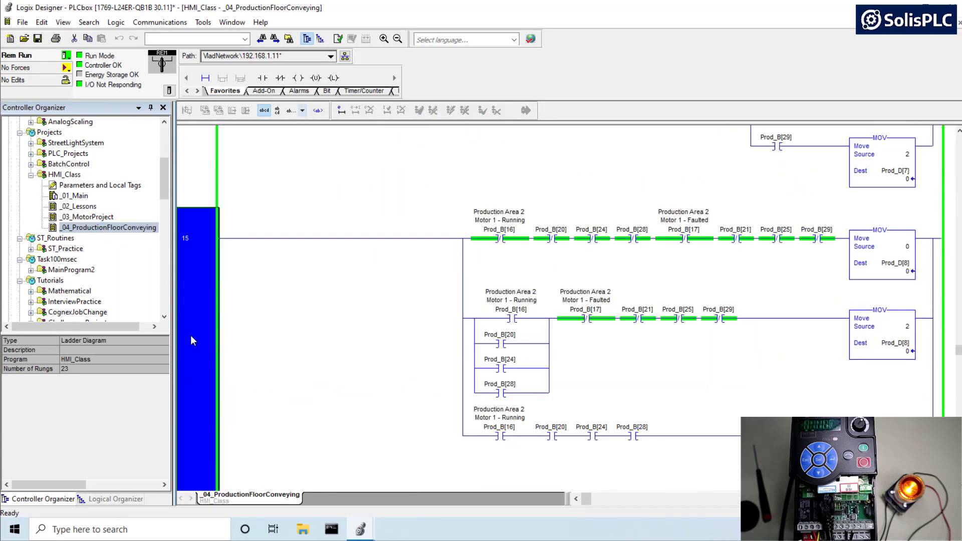
{"action": "key", "text": "Down"}
{"action": "key", "text": "Down"}
{"action": "key", "text": "Down"}
{"action": "key", "text": "Down"}
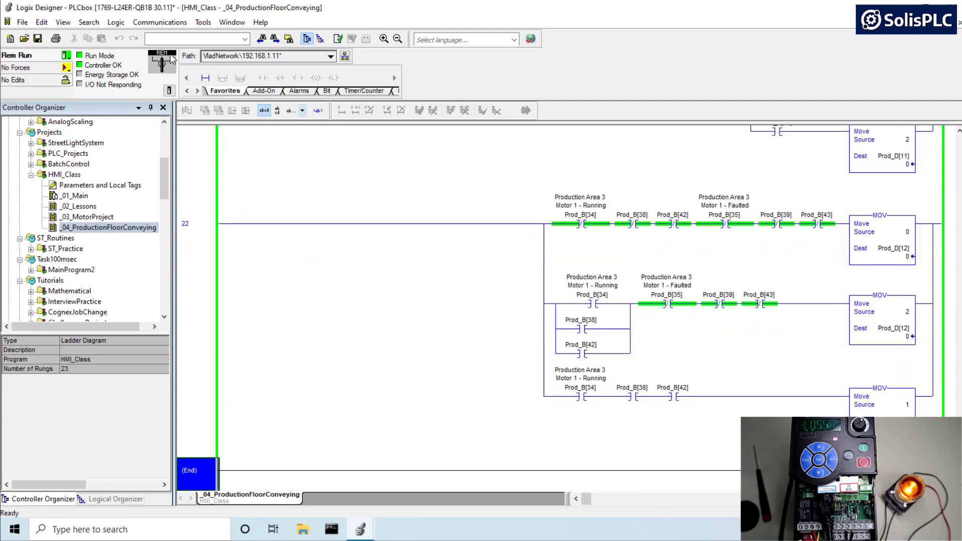
{"action": "left_click", "coordinate": [206, 78]}
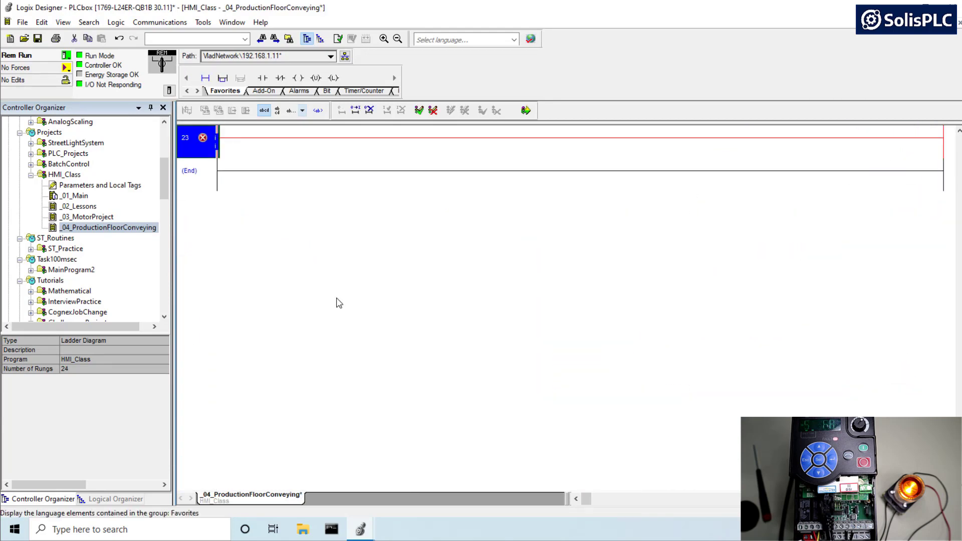
Step: Insert a normally open contact and an output coil on rung 23, and assign PF1:O.RelayOut2Level.0 to the coil
{"action": "left_click", "coordinate": [263, 78]}
{"action": "left_click", "coordinate": [298, 78]}
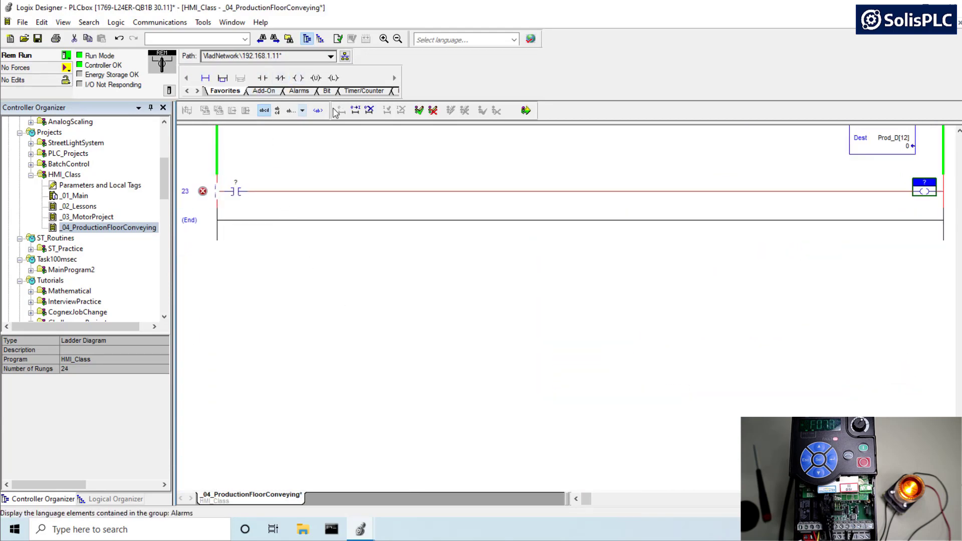
{"action": "double_click", "coordinate": [925, 183]}
{"action": "type", "text": "PF1:O.RelayOut2Level.0"}
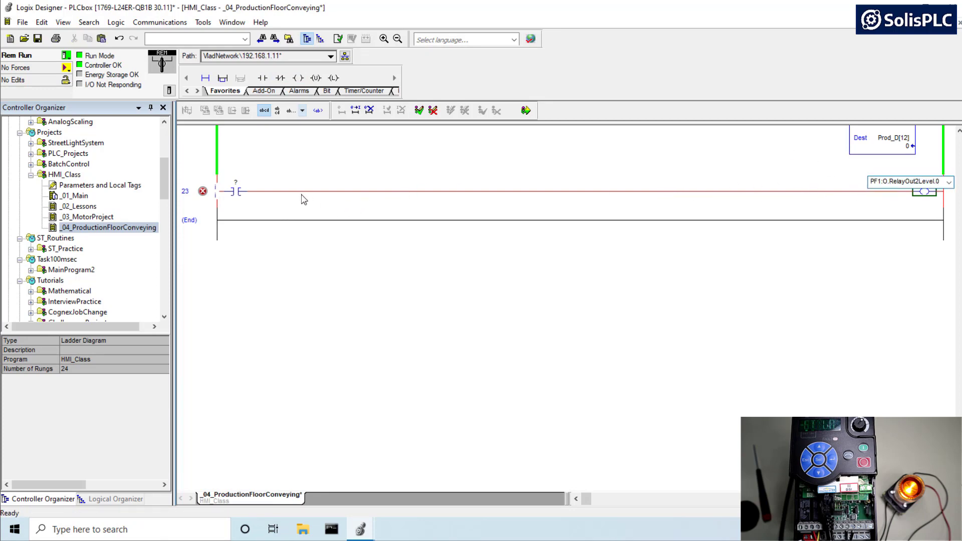
{"action": "key", "text": "Return"}
Step: Assign T_VladTest to the contact on rung 23 and create it as a new tag
{"action": "double_click", "coordinate": [234, 185]}
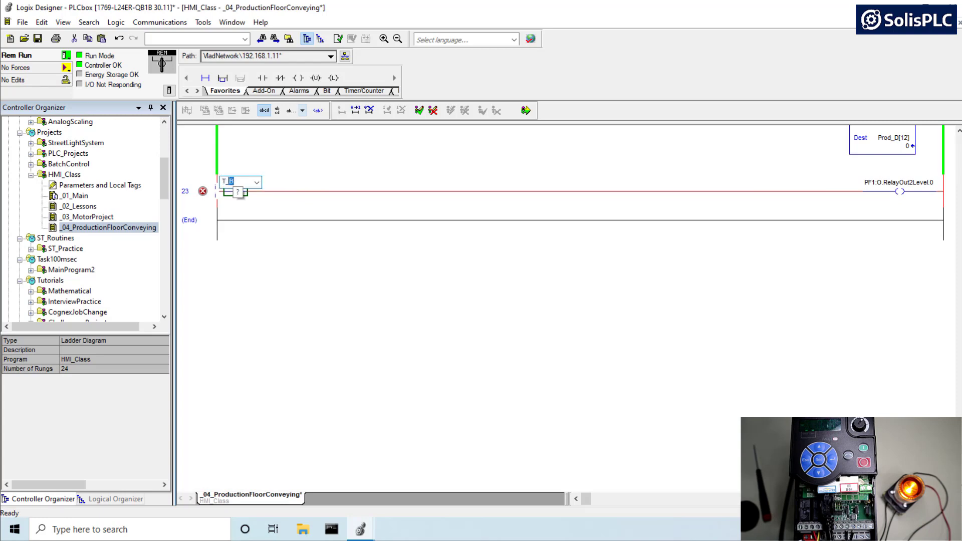
{"action": "type", "text": "T_VladTest"}
{"action": "key", "text": "Return"}
{"action": "right_click", "coordinate": [249, 182]}
{"action": "left_click", "coordinate": [277, 190]}
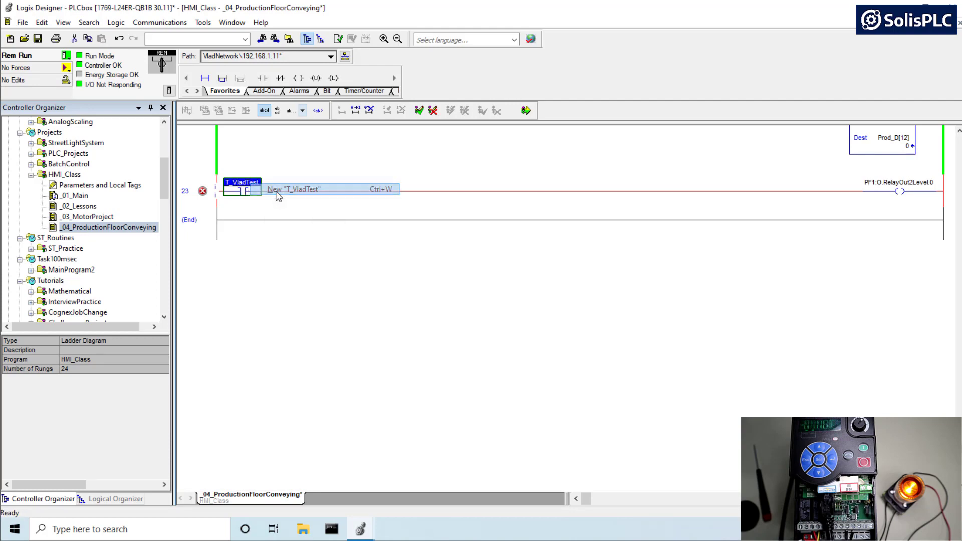
{"action": "left_click", "coordinate": [560, 133]}
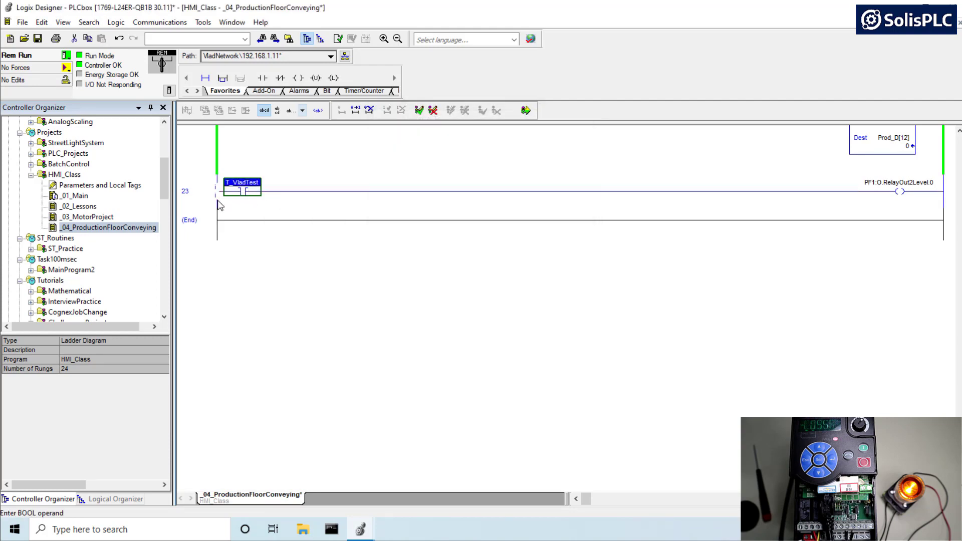
Step: Finalize all edits in the HMI_Class program and confirm the operation
{"action": "left_click", "coordinate": [526, 112]}
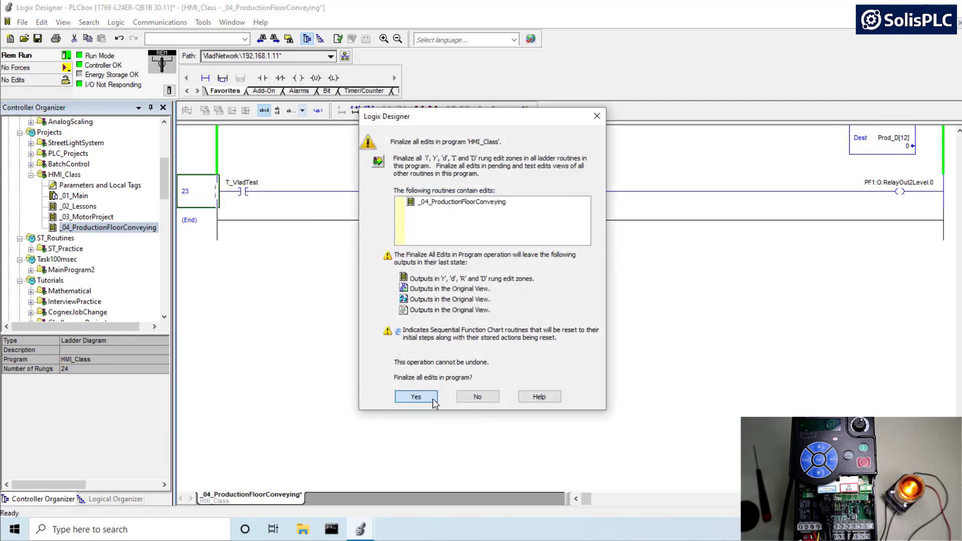
{"action": "left_click", "coordinate": [430, 396]}
{"action": "scroll", "coordinate": [253, 333], "scroll_direction": "down", "scroll_amount": 3}
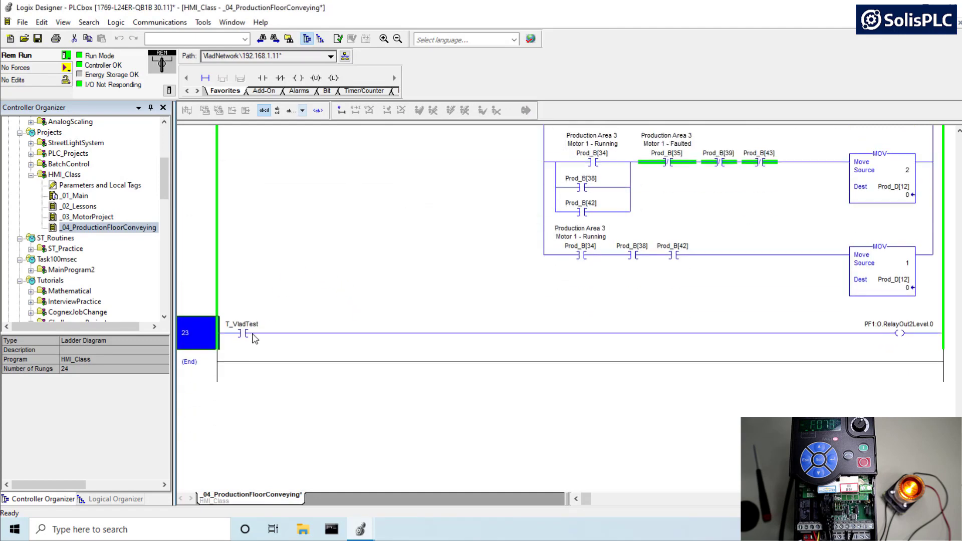
Step: Toggle the T_VladTest bit on rung 23 on and back off to test the relay output
{"action": "left_click", "coordinate": [215, 358]}
{"action": "left_click", "coordinate": [212, 336]}
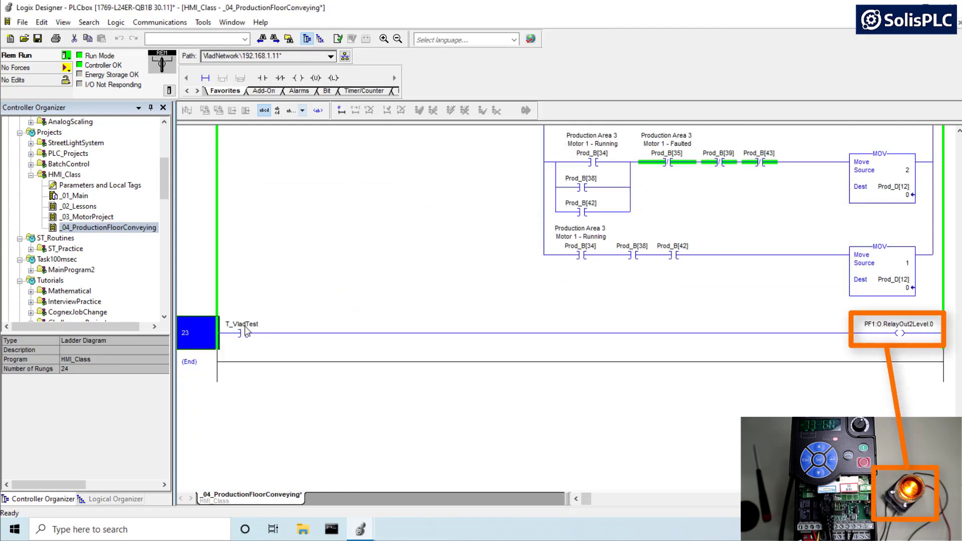
{"action": "right_click", "coordinate": [248, 332]}
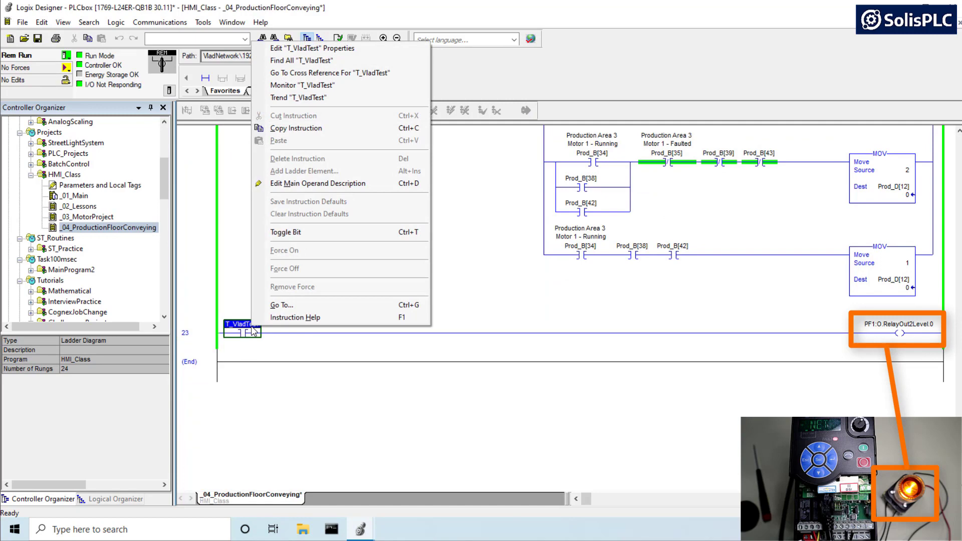
{"action": "left_click", "coordinate": [287, 232]}
{"action": "right_click", "coordinate": [245, 328]}
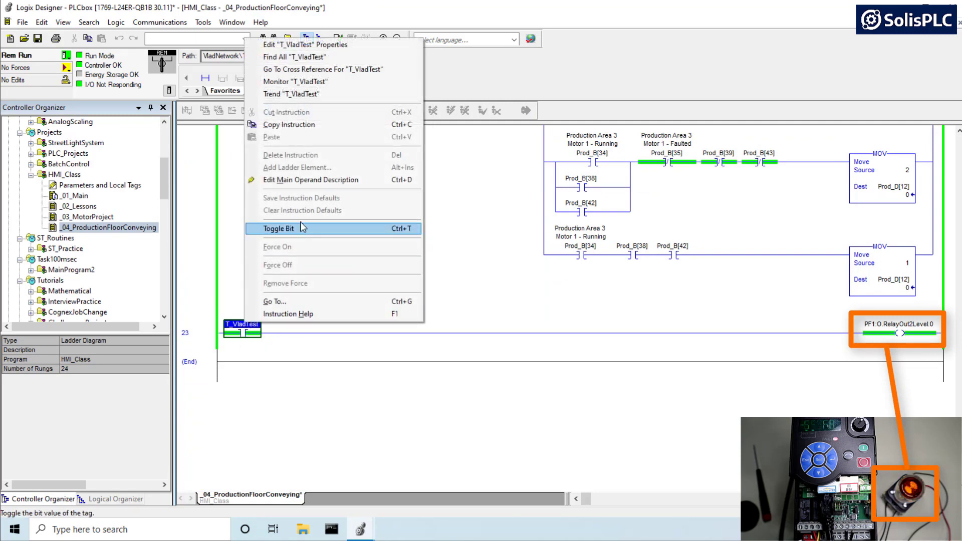
{"action": "left_click", "coordinate": [300, 231]}
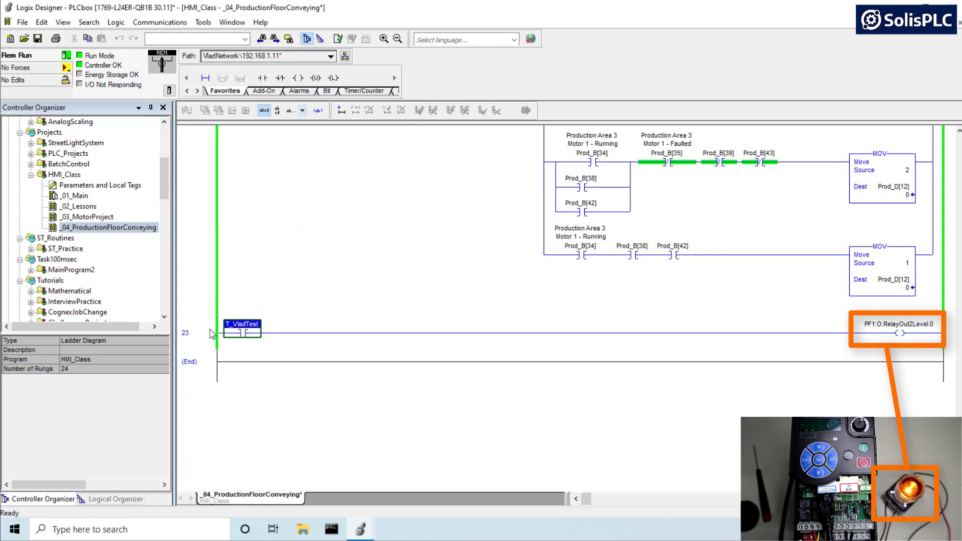
{"action": "left_click", "coordinate": [211, 334]}
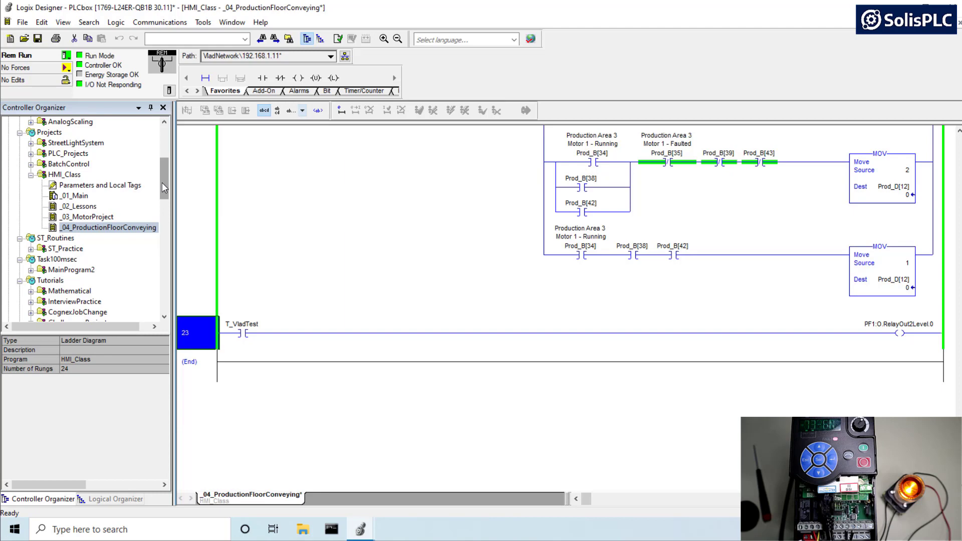
Step: Open the controller tags and expand PF1:I to examine the DigIn1Active through DigIn4Active input tags
{"action": "left_click_drag", "start_coordinate": [162, 187], "coordinate": [168, 149]}
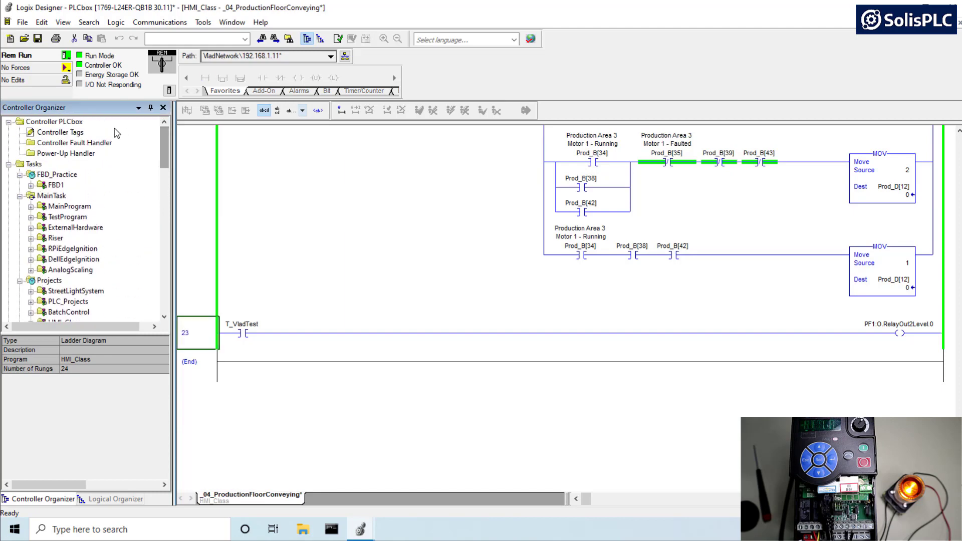
{"action": "double_click", "coordinate": [81, 132]}
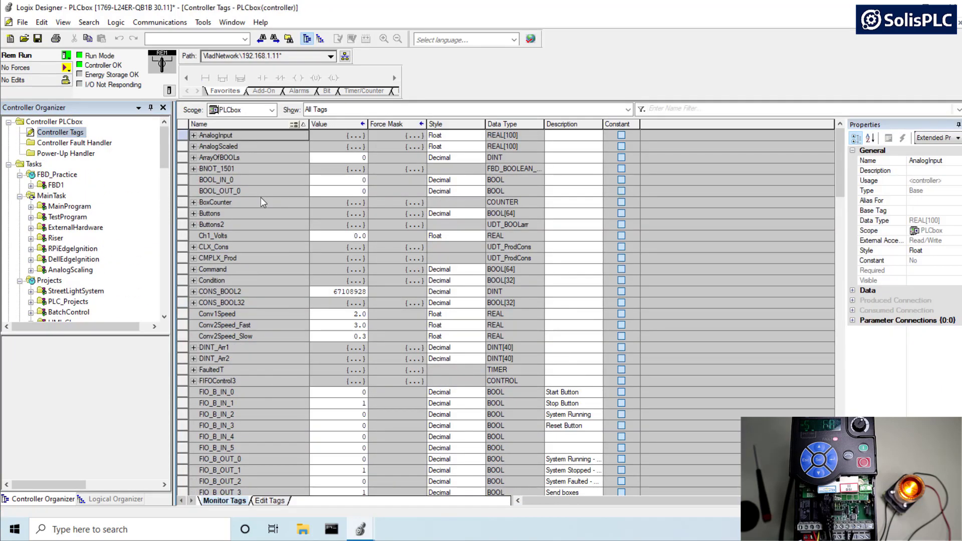
{"action": "left_click_drag", "start_coordinate": [840, 175], "coordinate": [827, 373]}
{"action": "scroll", "coordinate": [322, 285], "scroll_direction": "up", "scroll_amount": 2}
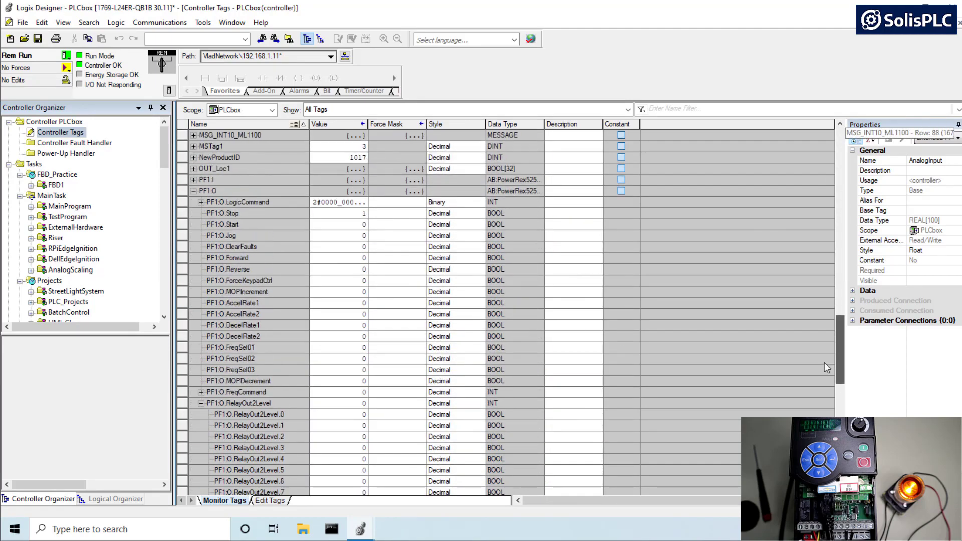
{"action": "left_click", "coordinate": [193, 213]}
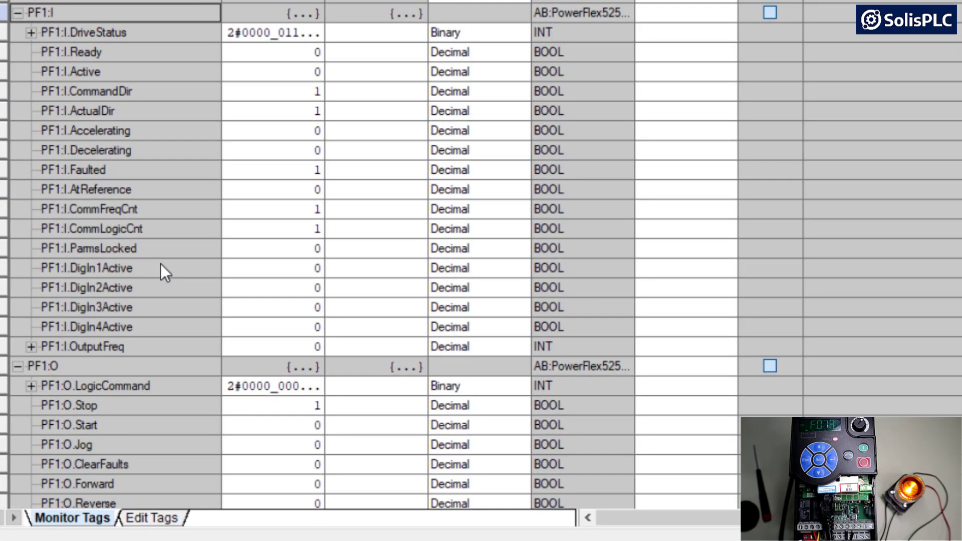
{"action": "left_click", "coordinate": [258, 346]}
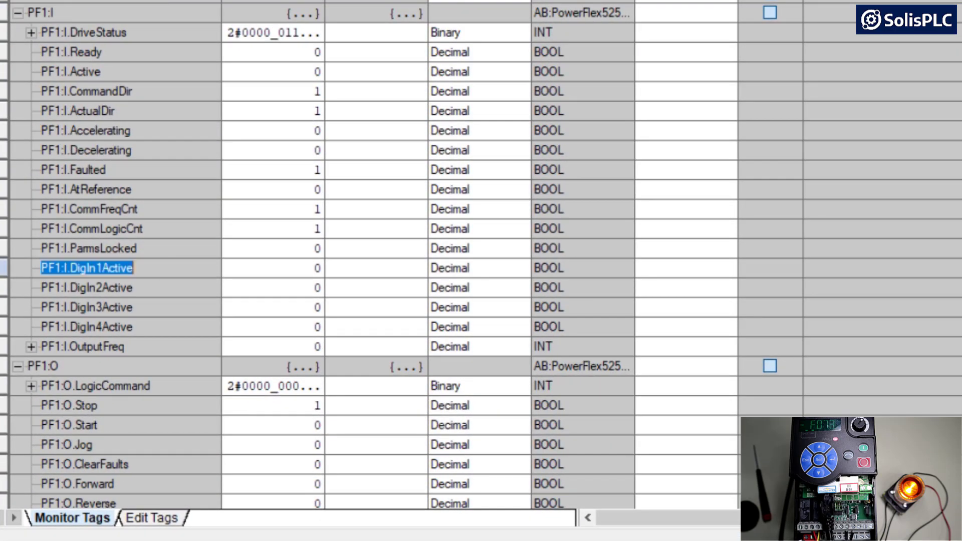
{"action": "left_click", "coordinate": [149, 294]}
{"action": "left_click", "coordinate": [142, 324]}
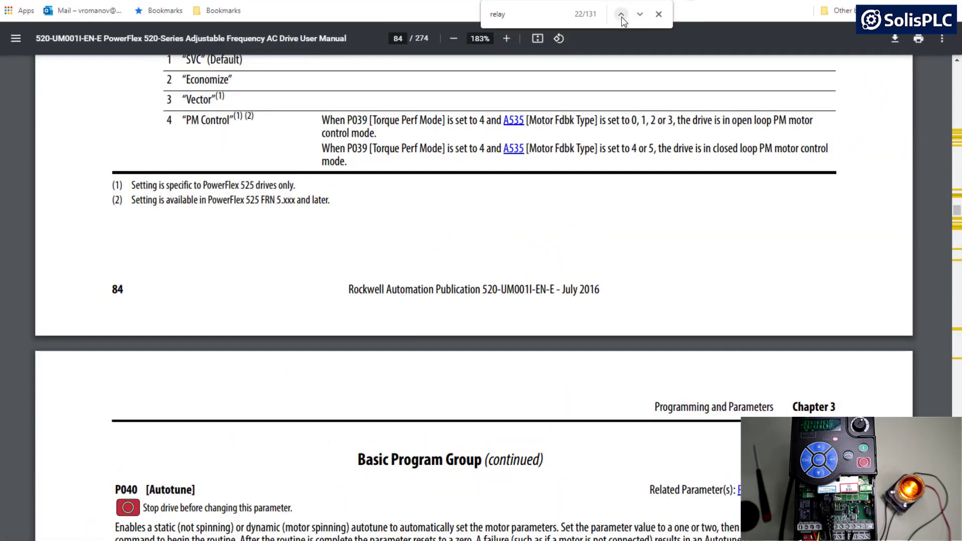
Step: Switch to the PowerFlex 520-Series user manual and find DigIn TermBlk 05 in the PowerFlex 525 Control I/O Wiring Block Diagram
{"action": "left_click", "coordinate": [622, 14]}
{"action": "left_click", "coordinate": [622, 14]}
{"action": "left_click", "coordinate": [621, 14]}
{"action": "left_click", "coordinate": [622, 14]}
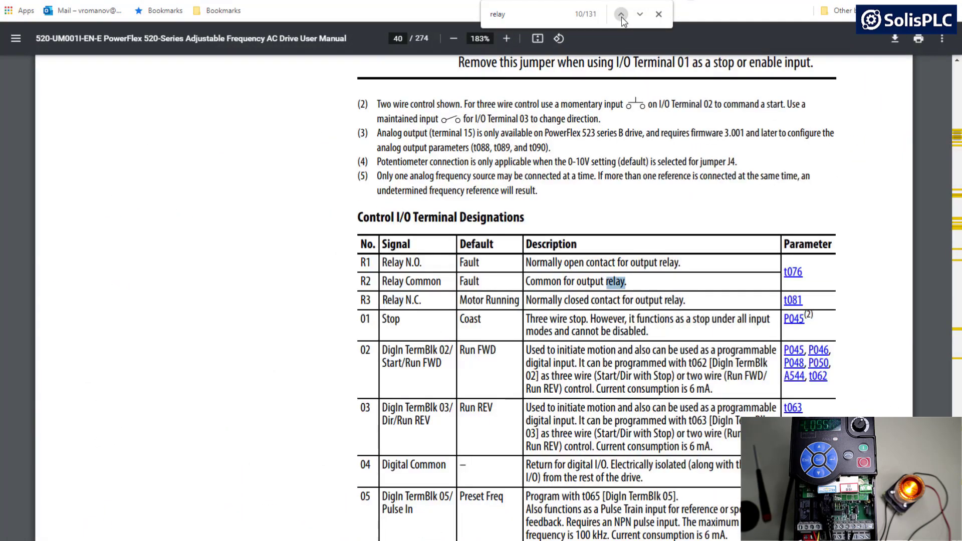
{"action": "left_click", "coordinate": [639, 14]}
{"action": "left_click", "coordinate": [640, 14]}
{"action": "left_click", "coordinate": [640, 14]}
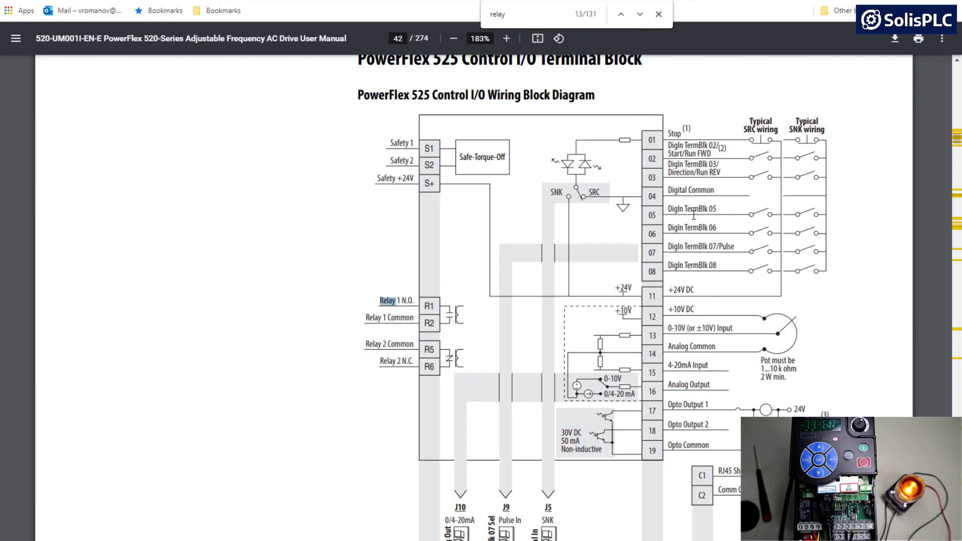
{"action": "left_click_drag", "start_coordinate": [669, 209], "coordinate": [715, 209]}
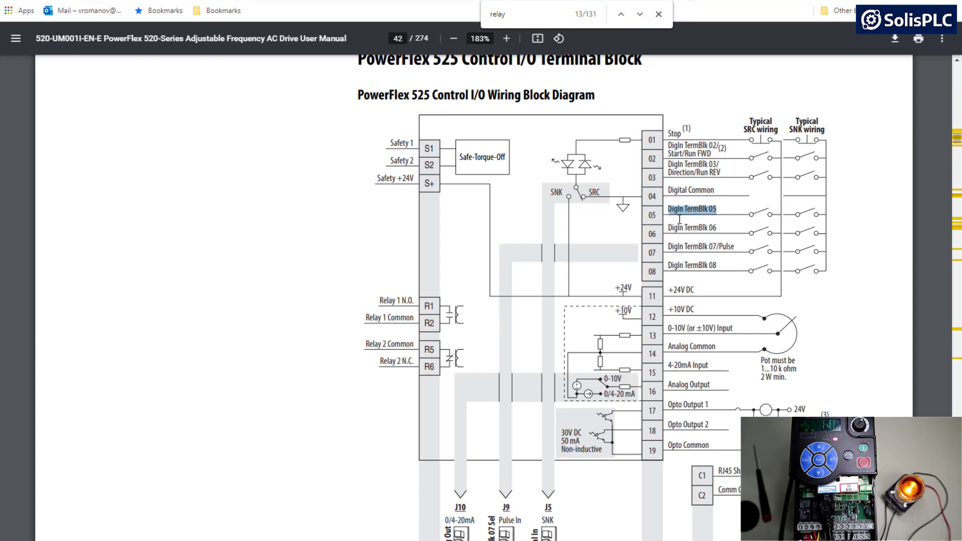
{"action": "scroll", "coordinate": [669, 221], "scroll_direction": "down", "scroll_amount": 10}
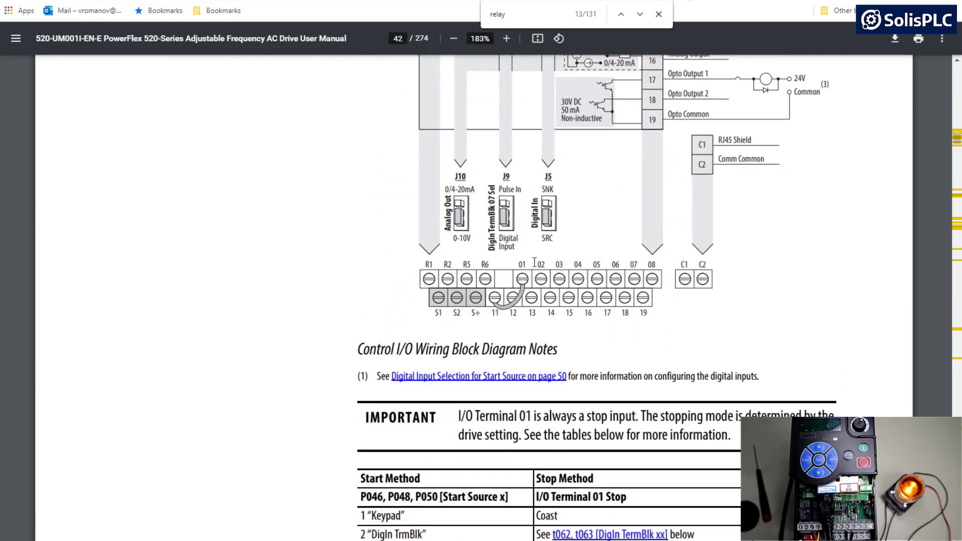
{"action": "scroll", "coordinate": [459, 266], "scroll_direction": "down", "scroll_amount": 9}
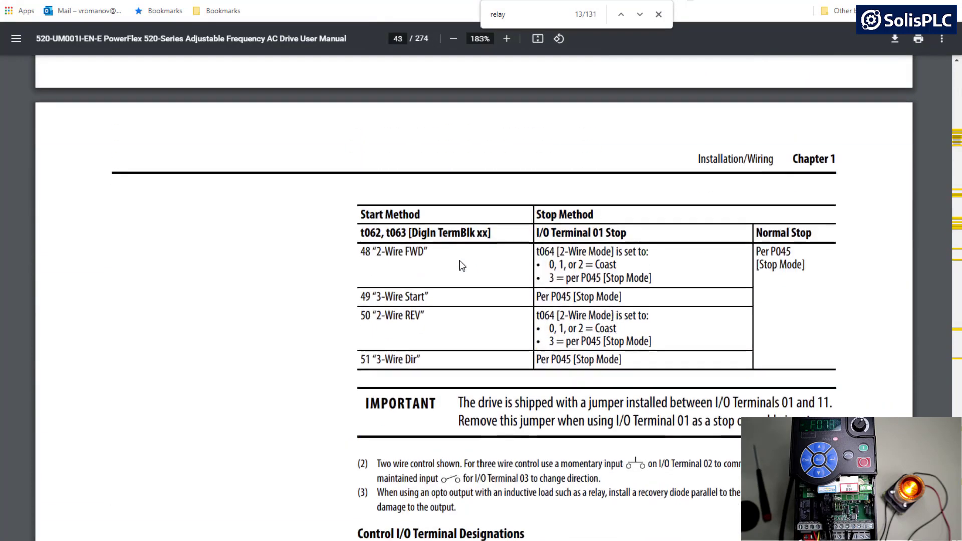
{"action": "scroll", "coordinate": [466, 265], "scroll_direction": "up", "scroll_amount": 8}
{"action": "scroll", "coordinate": [469, 264], "scroll_direction": "up", "scroll_amount": 10}
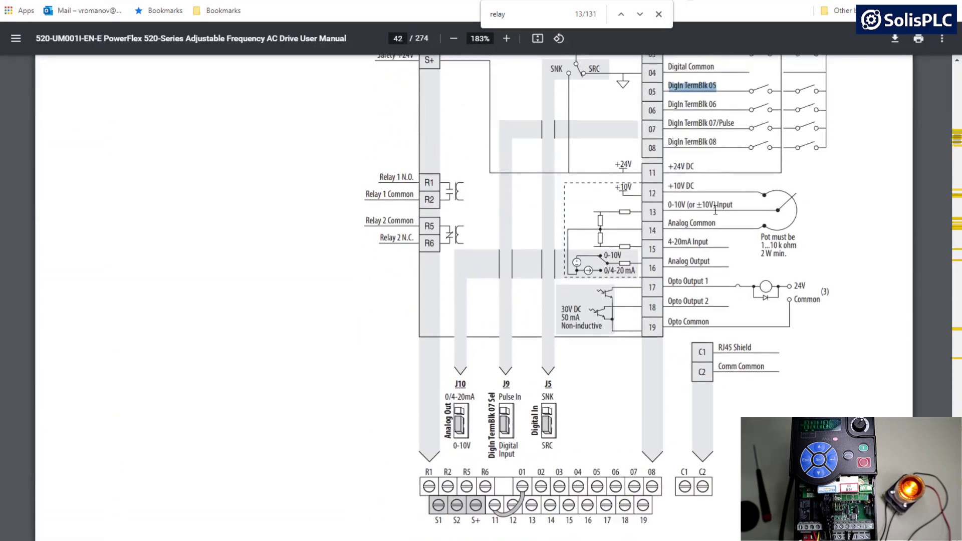
Step: Look up terminal 05 in the Control I/O Terminal Designations table and follow its t065 reference to the Not Used option
{"action": "scroll", "coordinate": [651, 158], "scroll_direction": "down", "scroll_amount": 15}
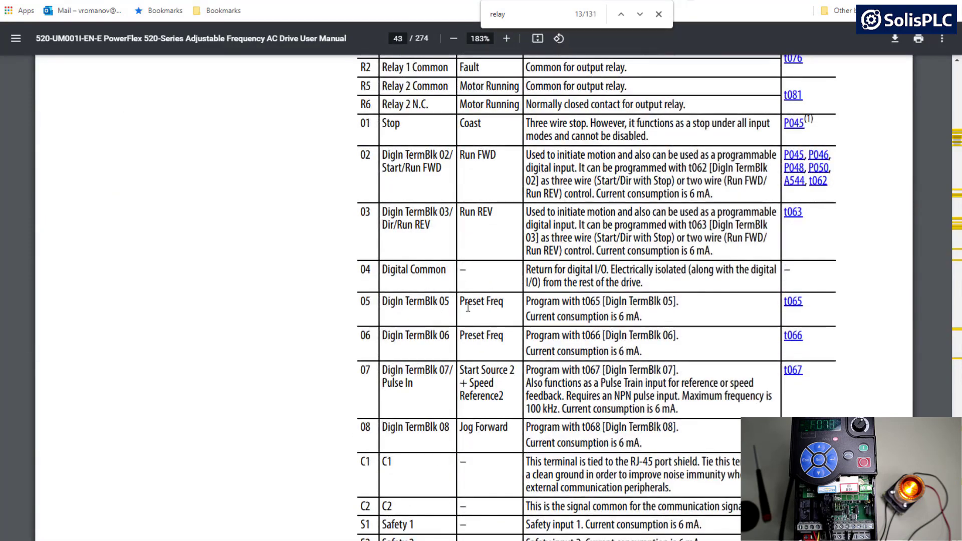
{"action": "scroll", "coordinate": [463, 306], "scroll_direction": "up", "scroll_amount": 3}
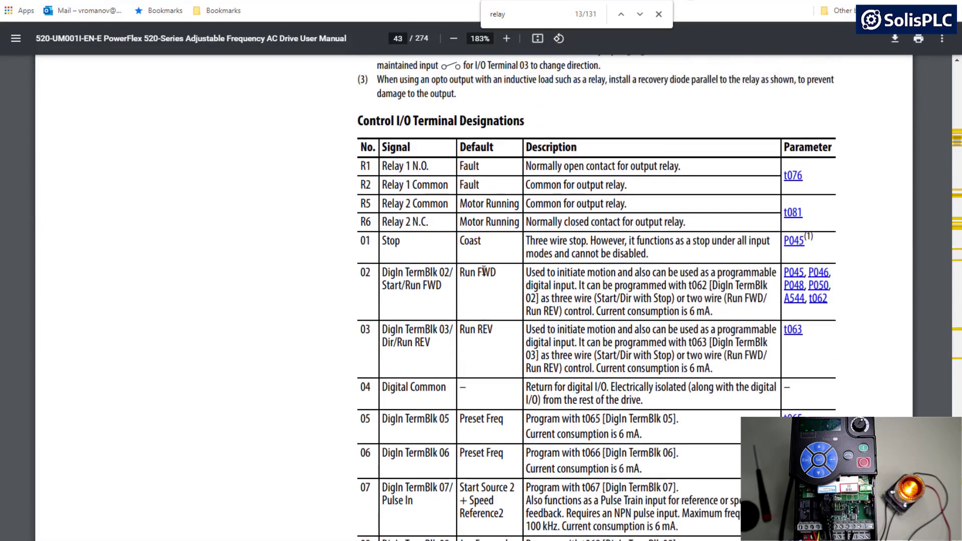
{"action": "scroll", "coordinate": [490, 399], "scroll_direction": "down", "scroll_amount": 2}
{"action": "left_click_drag", "start_coordinate": [382, 360], "coordinate": [505, 359]}
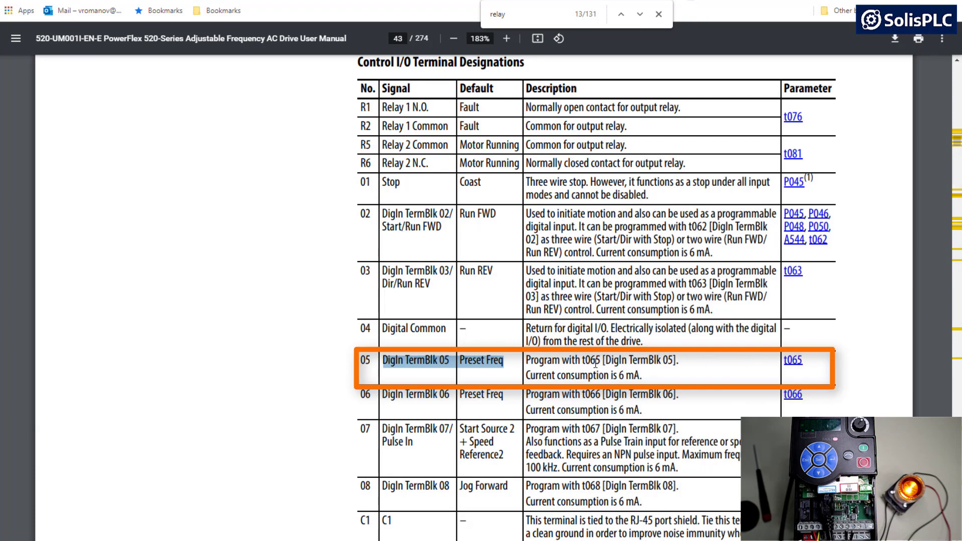
{"action": "left_click", "coordinate": [791, 363]}
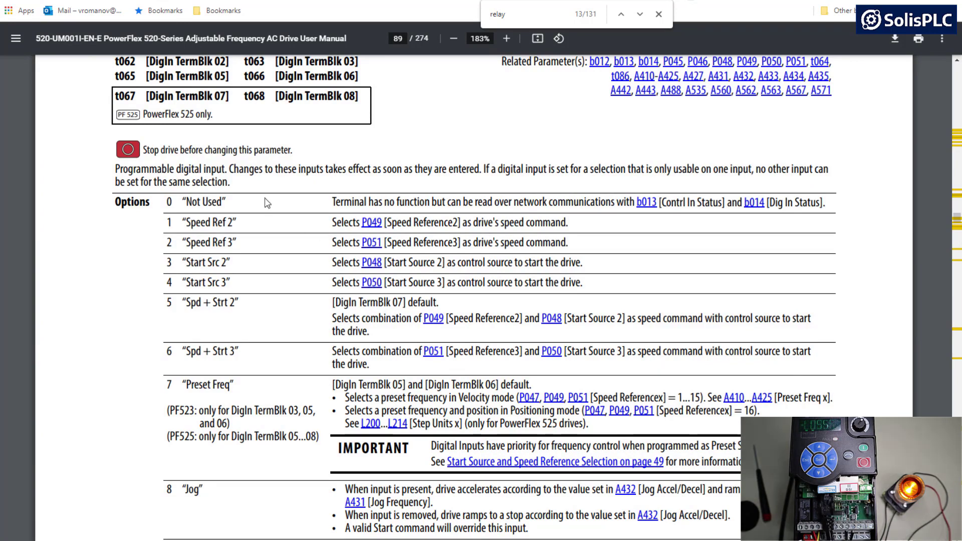
{"action": "scroll", "coordinate": [271, 202], "scroll_direction": "down", "scroll_amount": 3}
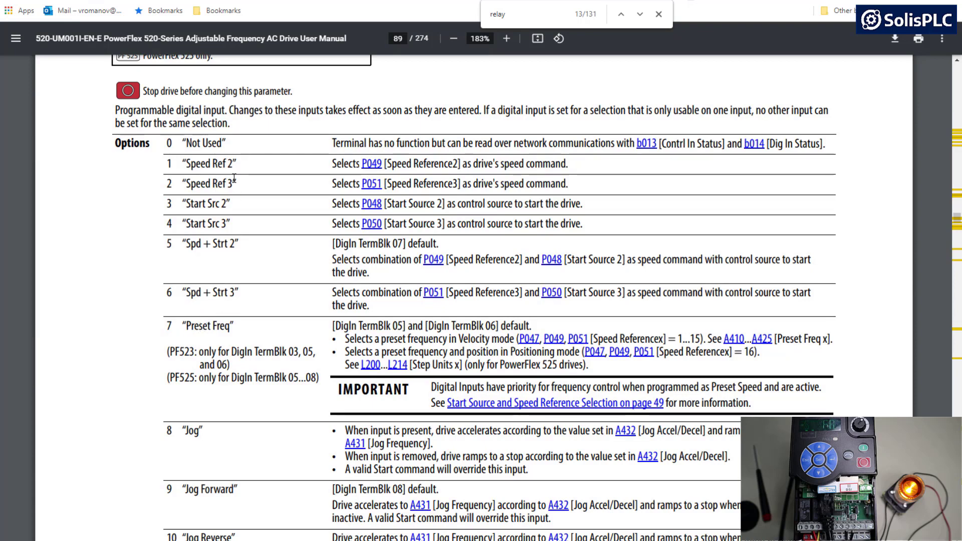
{"action": "left_click_drag", "start_coordinate": [184, 144], "coordinate": [223, 145]}
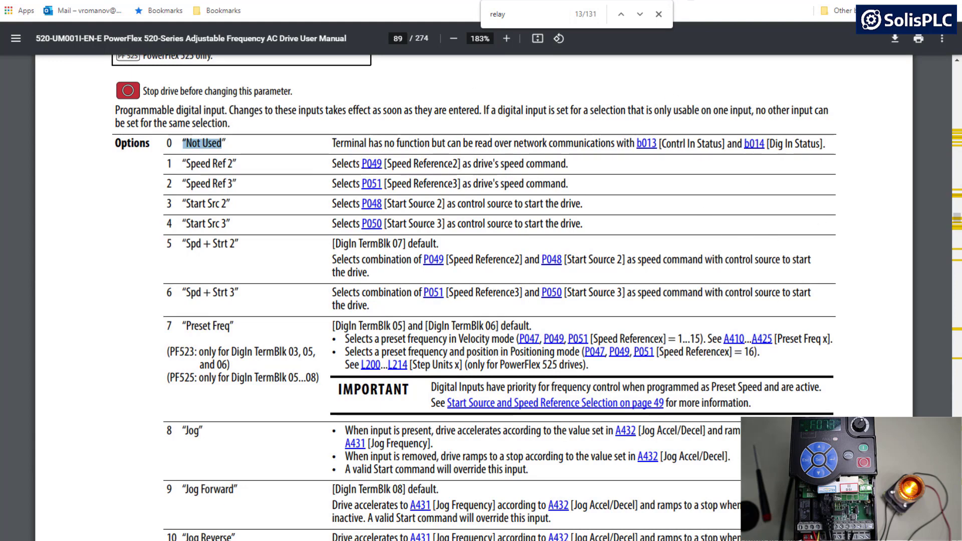
Step: Switch back to Logix Designer and open the full parameter list of the PowerFlex 525 drive PF1
{"action": "key", "text": "alt+Tab"}
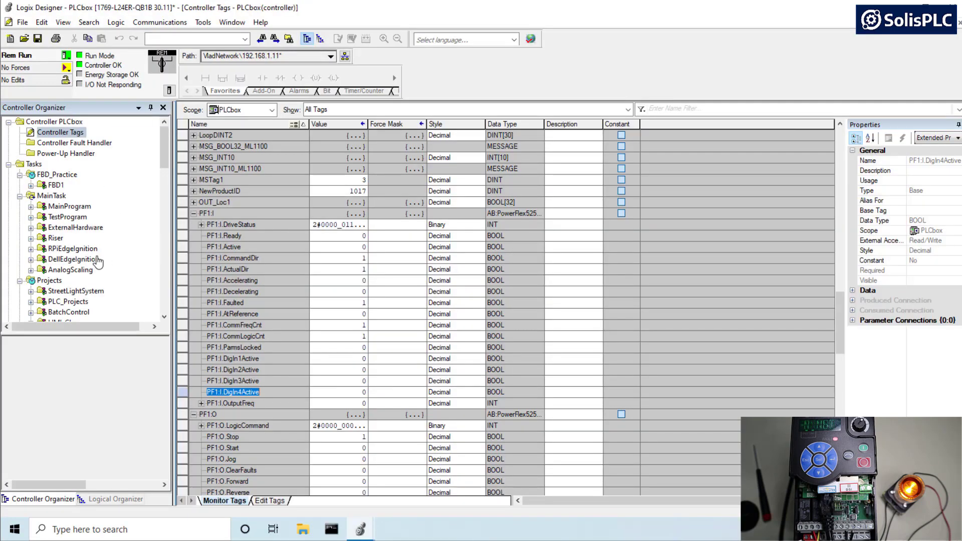
{"action": "left_click_drag", "start_coordinate": [164, 151], "coordinate": [163, 291]}
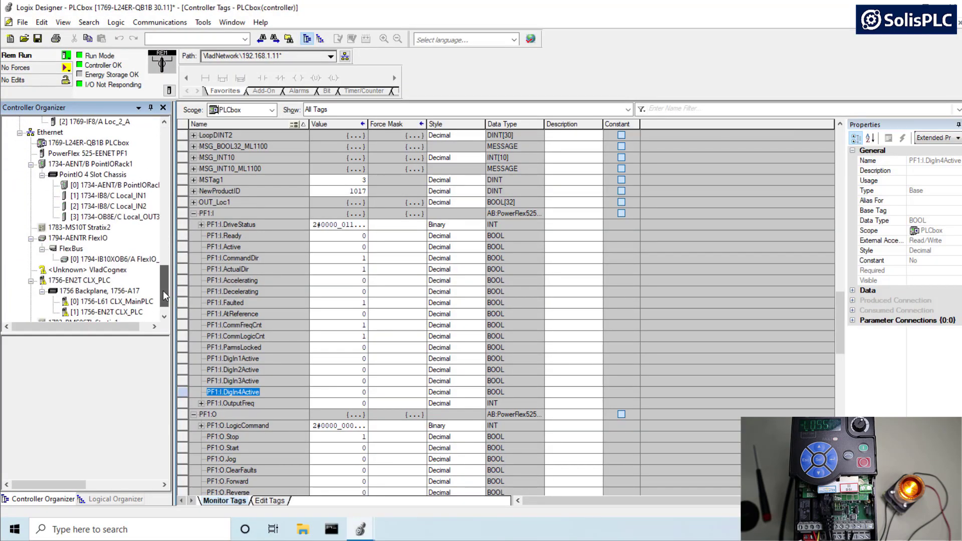
{"action": "left_click", "coordinate": [109, 153]}
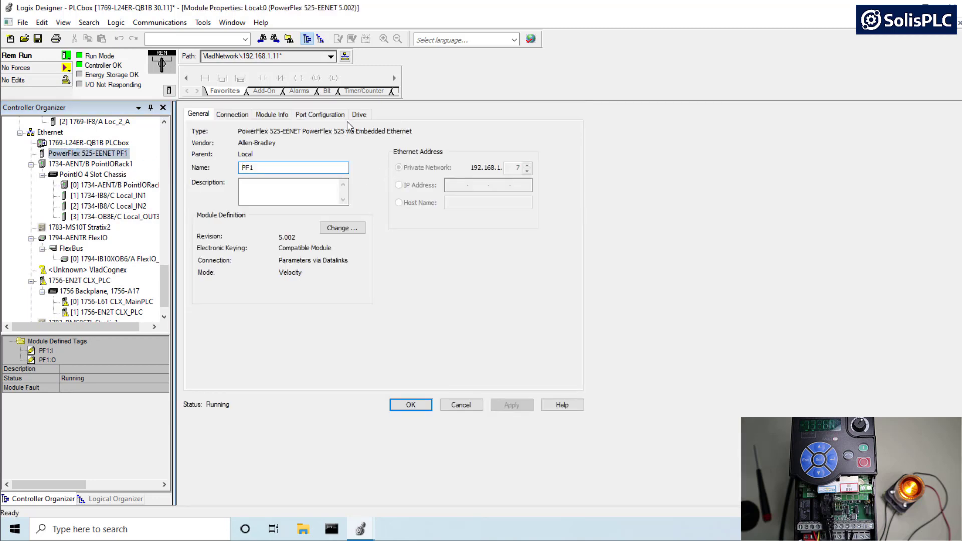
{"action": "left_click", "coordinate": [360, 115]}
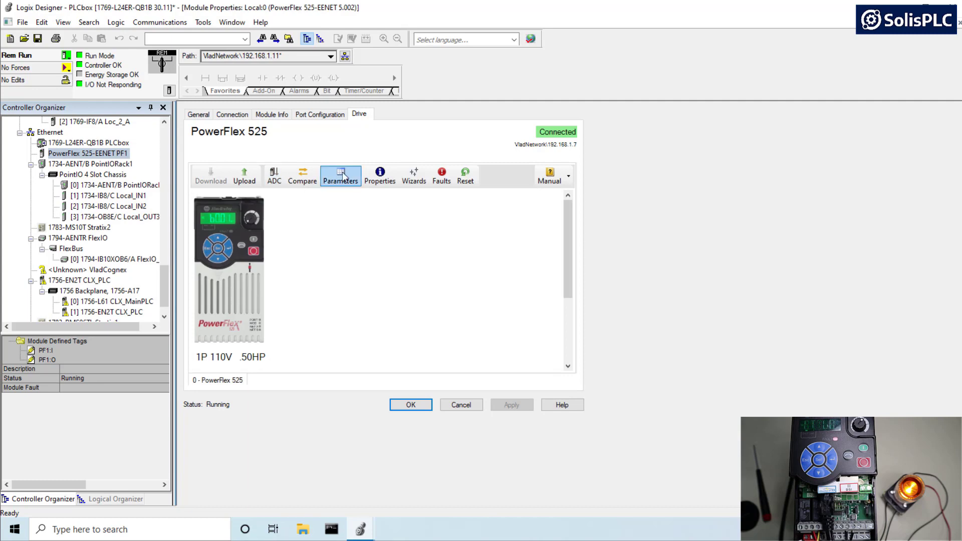
{"action": "left_click", "coordinate": [342, 176]}
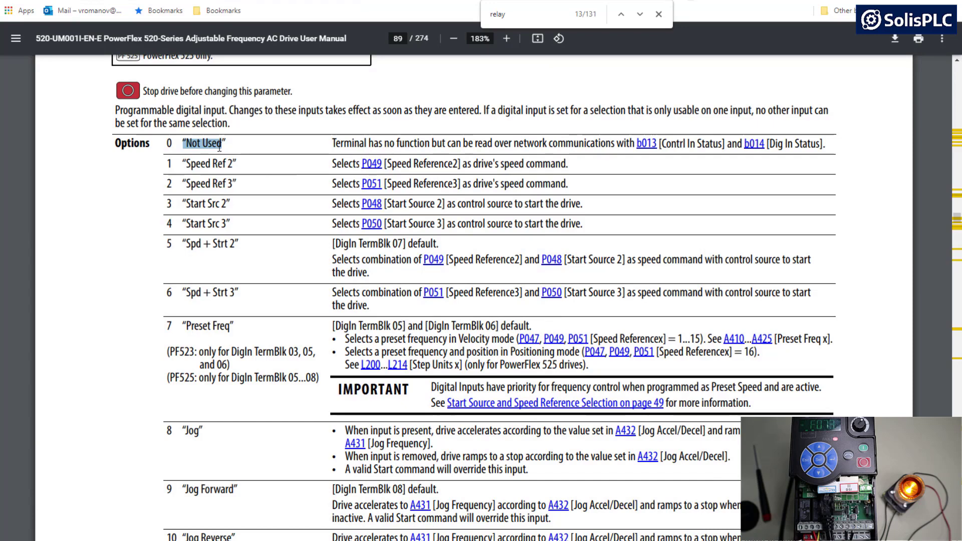
{"action": "scroll", "coordinate": [205, 135], "scroll_direction": "up", "scroll_amount": 2}
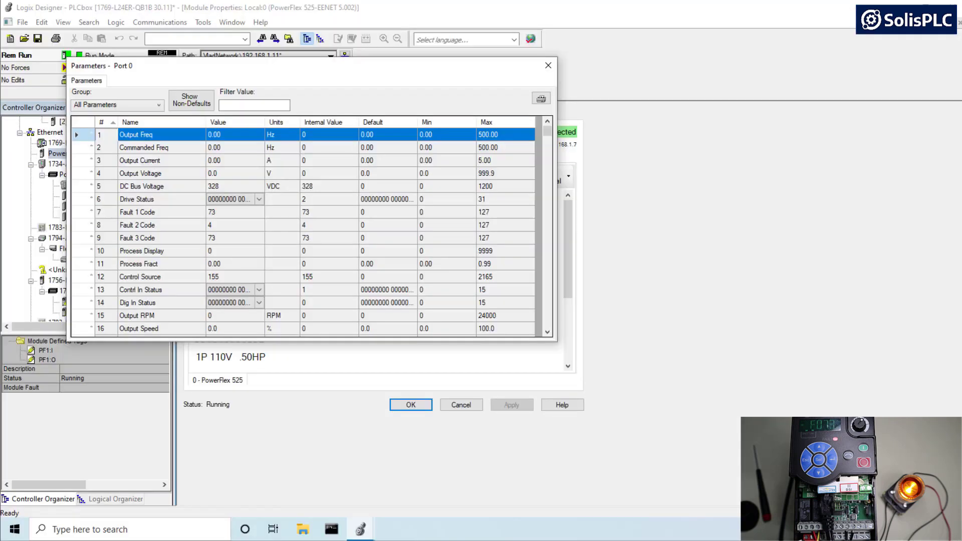
Step: Try to set parameter 65, DigIn TermBlk 05, to internal value 0
{"action": "scroll", "coordinate": [153, 195], "scroll_direction": "down", "scroll_amount": 20}
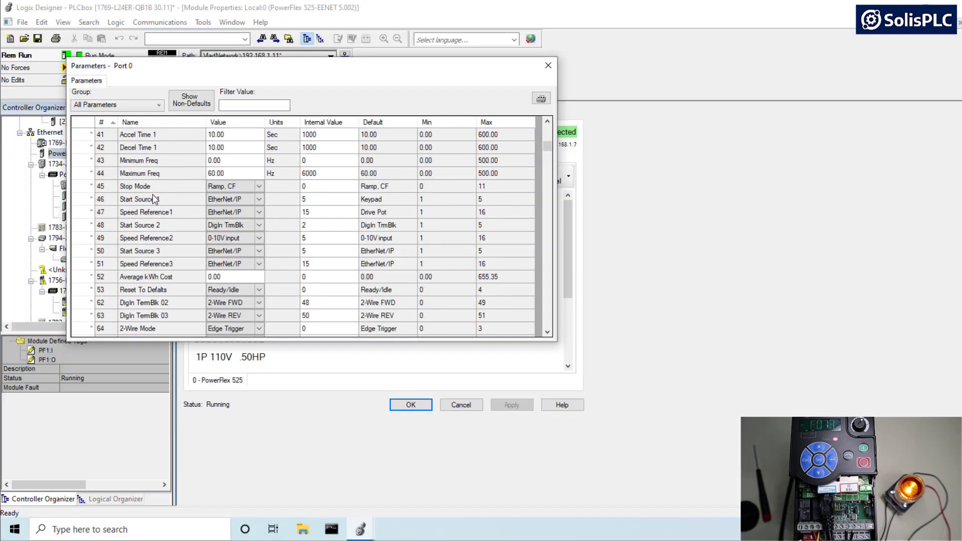
{"action": "scroll", "coordinate": [156, 198], "scroll_direction": "up", "scroll_amount": 1}
{"action": "scroll", "coordinate": [151, 188], "scroll_direction": "up", "scroll_amount": 1}
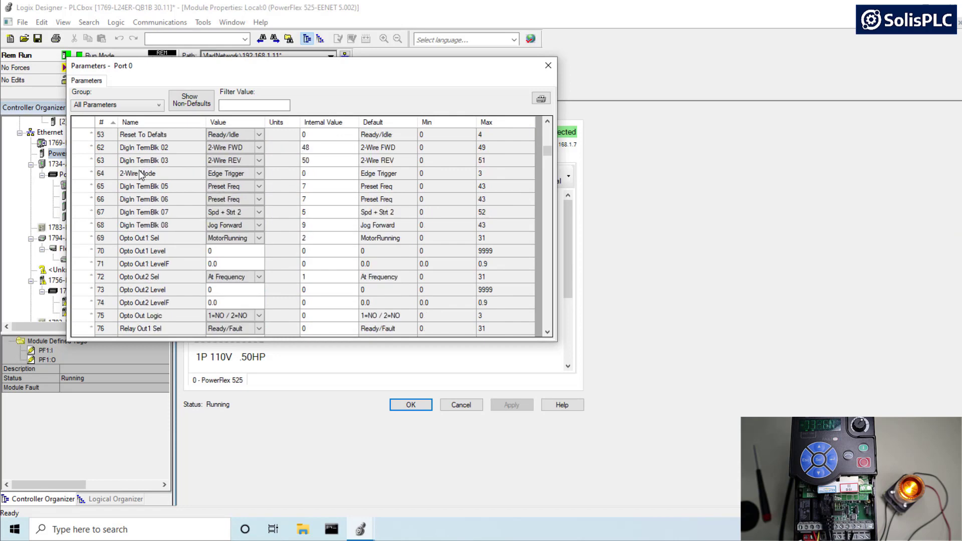
{"action": "left_click", "coordinate": [207, 189]}
{"action": "key", "text": "Tab"}
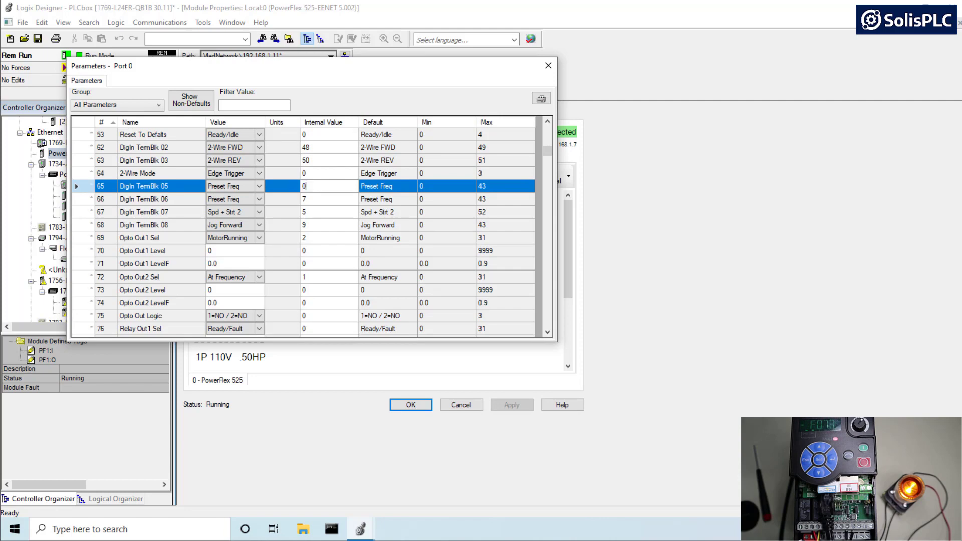
{"action": "key", "text": "Return"}
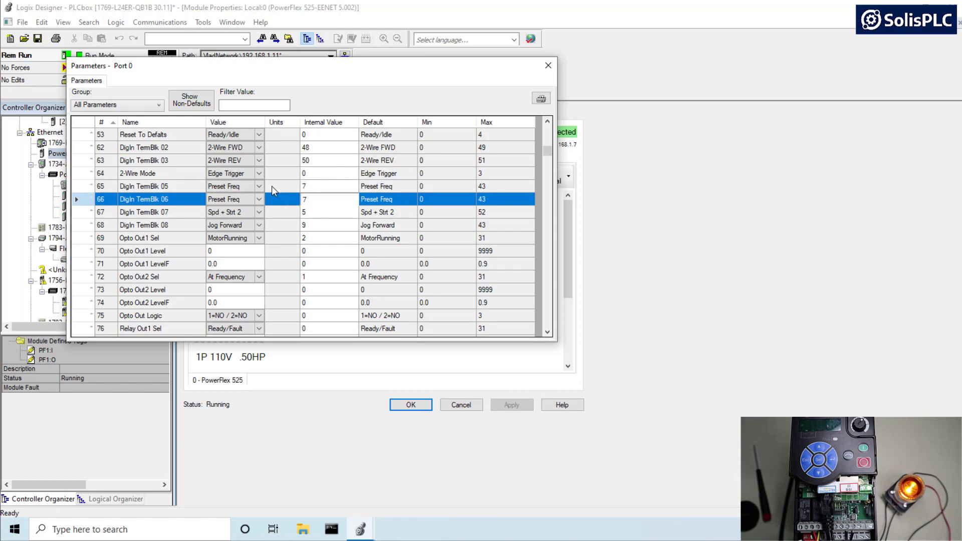
{"action": "left_click", "coordinate": [261, 197]}
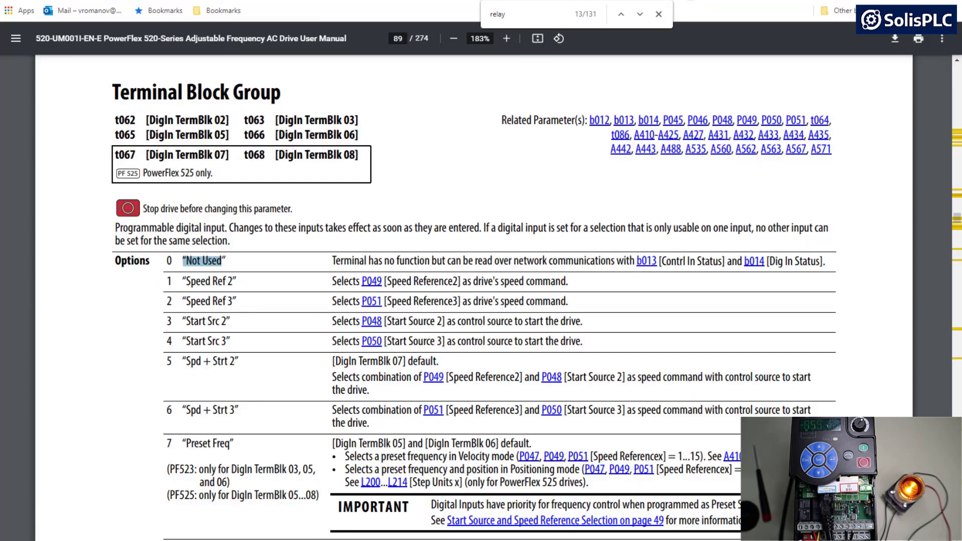
Step: In the user manual, open the b014 [Dig In Status] description referenced by the Not Used option
{"action": "left_click", "coordinate": [753, 264]}
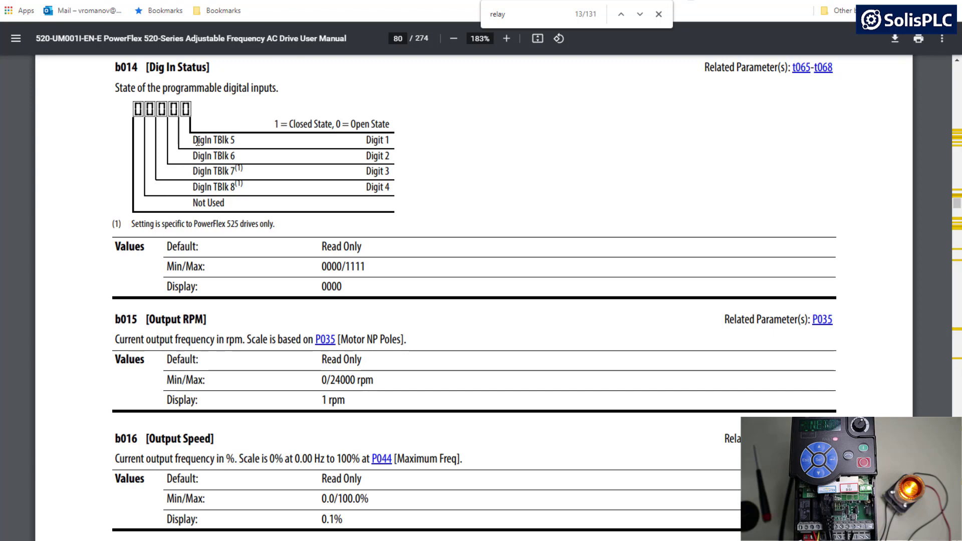
Step: Switch back to Logix Designer, close the PF1 drive's parameter list and properties, and take the project offline
{"action": "left_click_drag", "start_coordinate": [369, 141], "coordinate": [388, 141]}
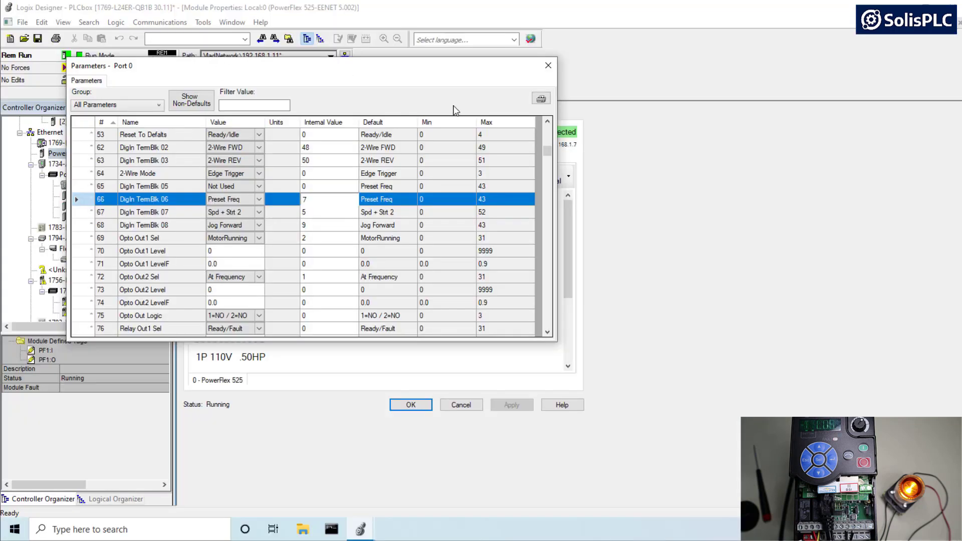
{"action": "left_click", "coordinate": [547, 65]}
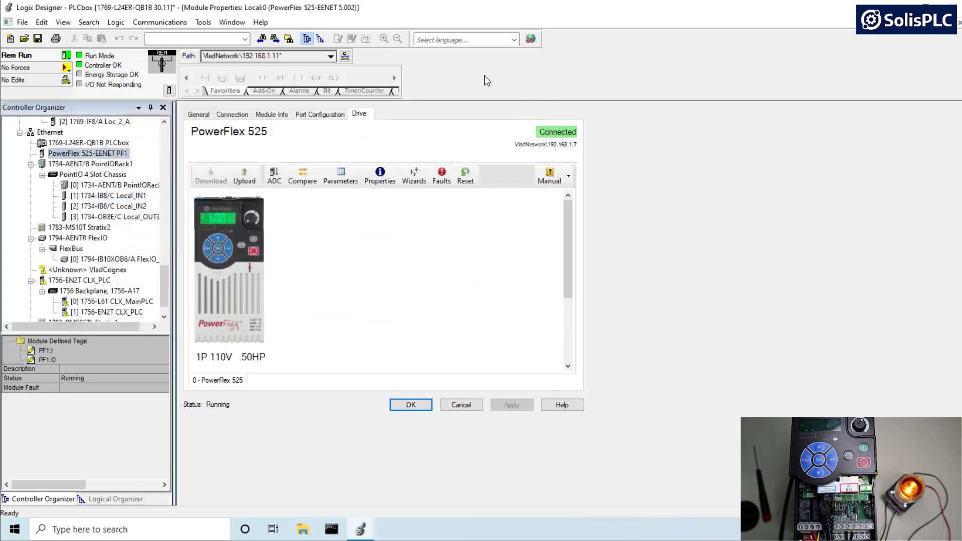
{"action": "left_click", "coordinate": [199, 114]}
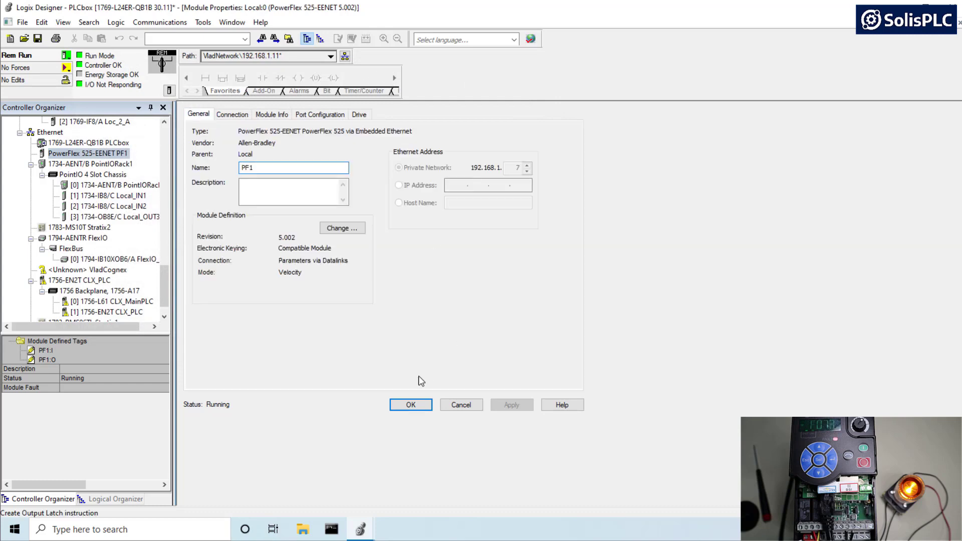
{"action": "left_click", "coordinate": [461, 405]}
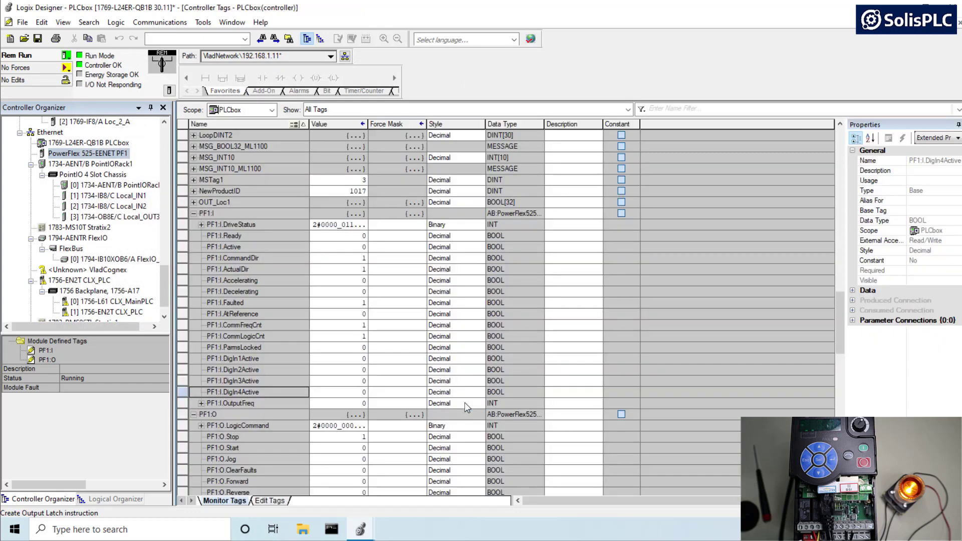
{"action": "left_click", "coordinate": [65, 55]}
{"action": "left_click", "coordinate": [86, 69]}
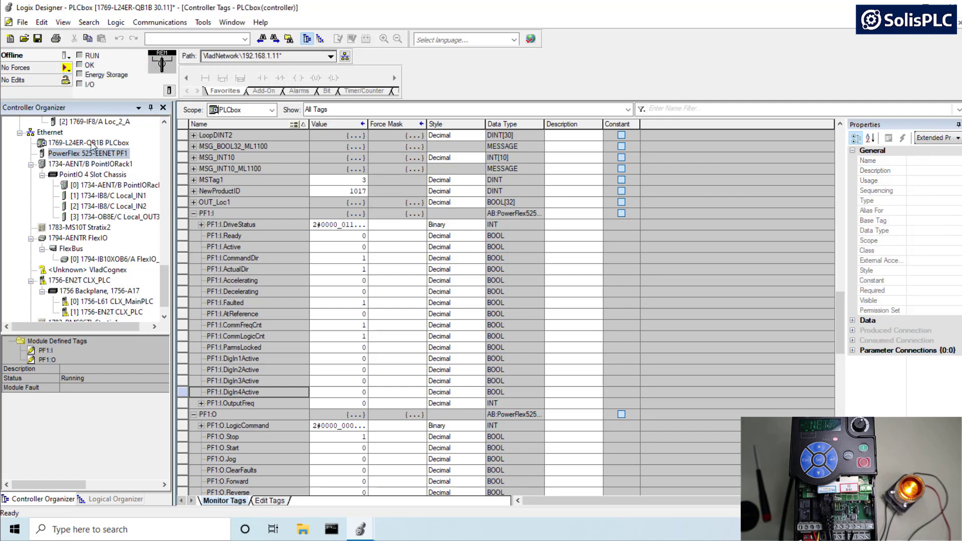
Step: In the PF1 drive's module definition, assign Dig In Status to the first disabled input datalink and apply the change
{"action": "left_click", "coordinate": [97, 153]}
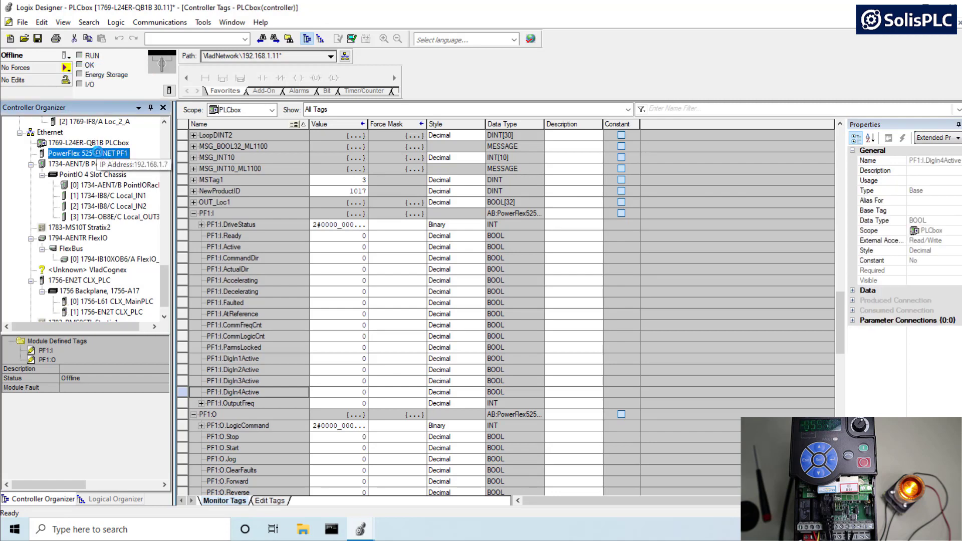
{"action": "double_click", "coordinate": [96, 153]}
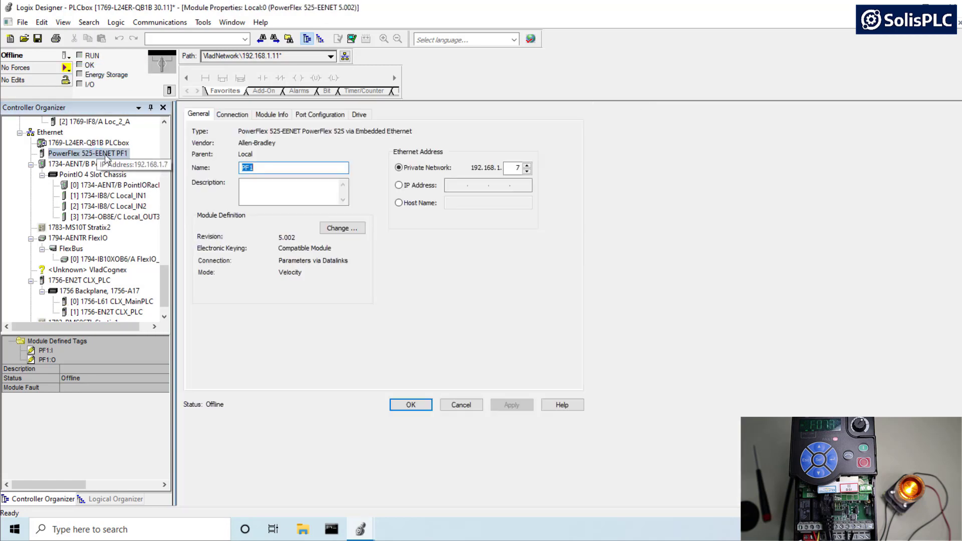
{"action": "left_click", "coordinate": [331, 229]}
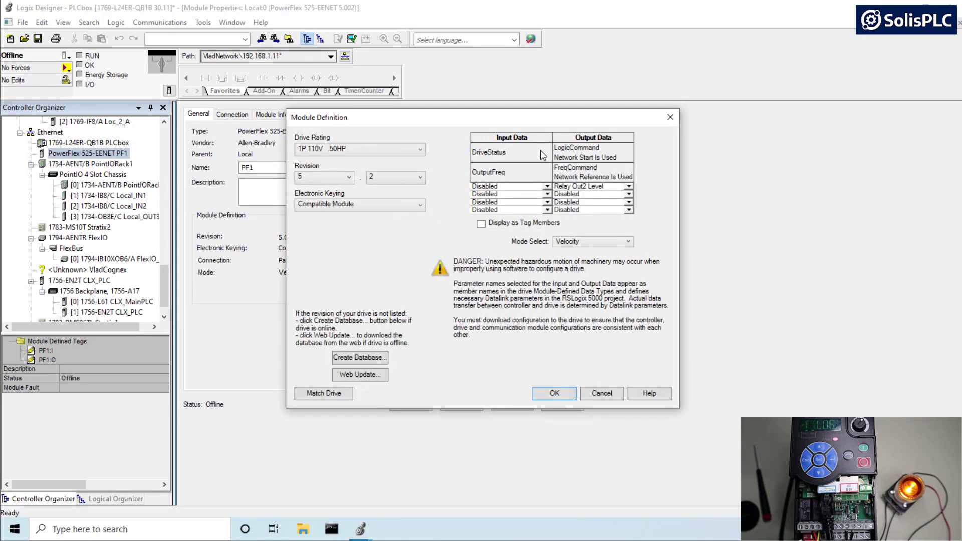
{"action": "mouse_move", "coordinate": [633, 161]}
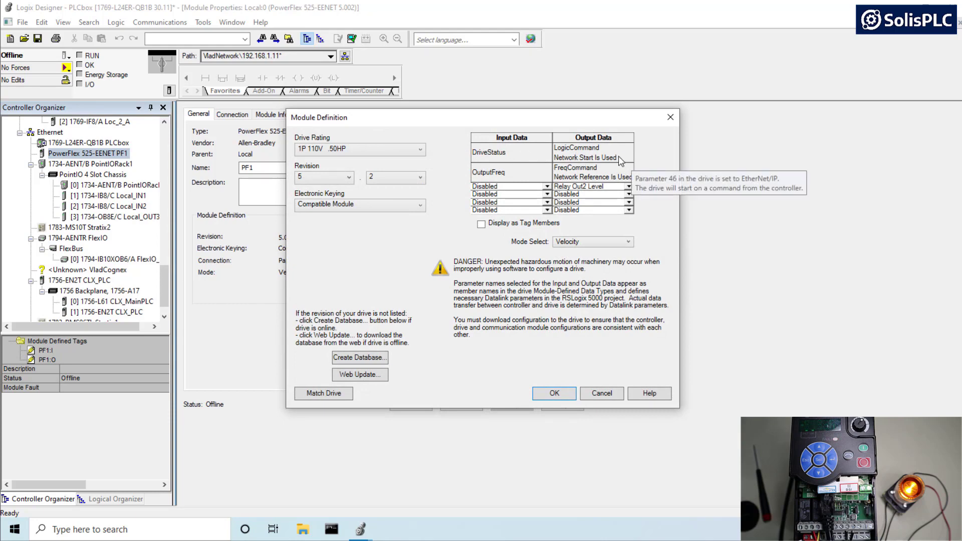
{"action": "left_click", "coordinate": [547, 186]}
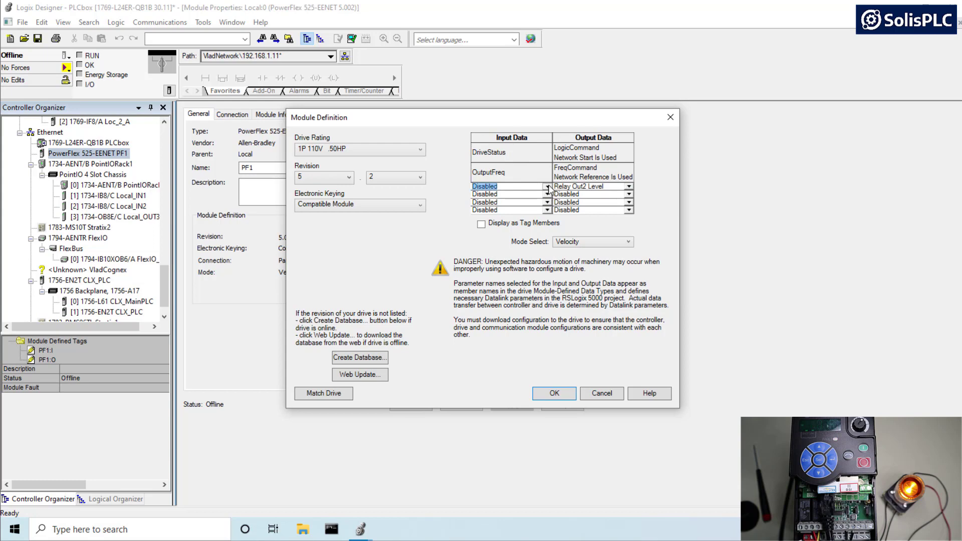
{"action": "scroll", "coordinate": [532, 247], "scroll_direction": "down", "scroll_amount": 2}
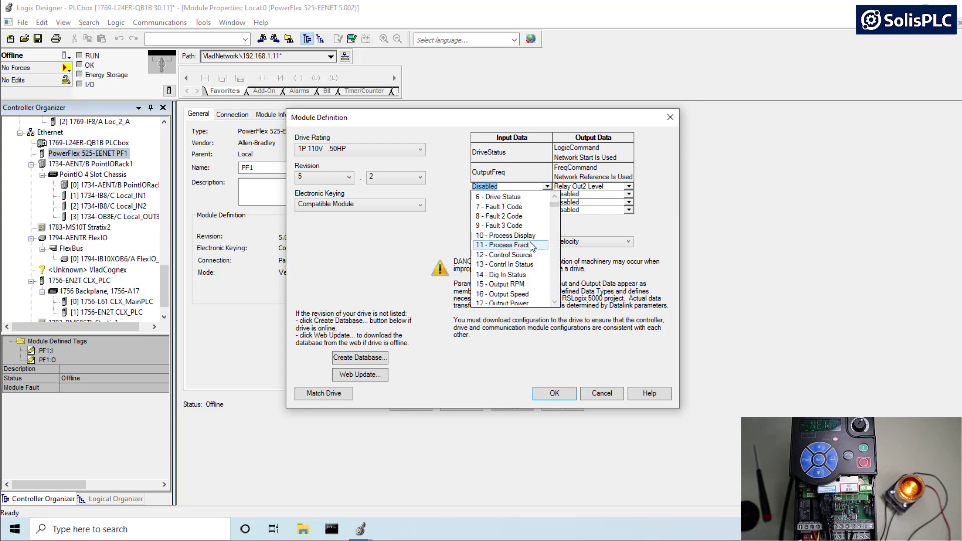
{"action": "left_click", "coordinate": [525, 275]}
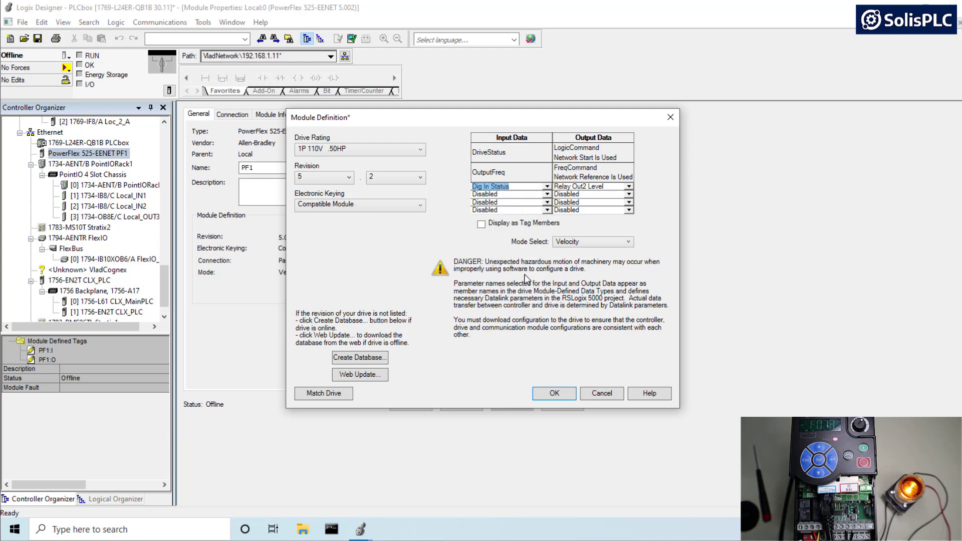
{"action": "left_click", "coordinate": [546, 395]}
{"action": "left_click", "coordinate": [606, 315]}
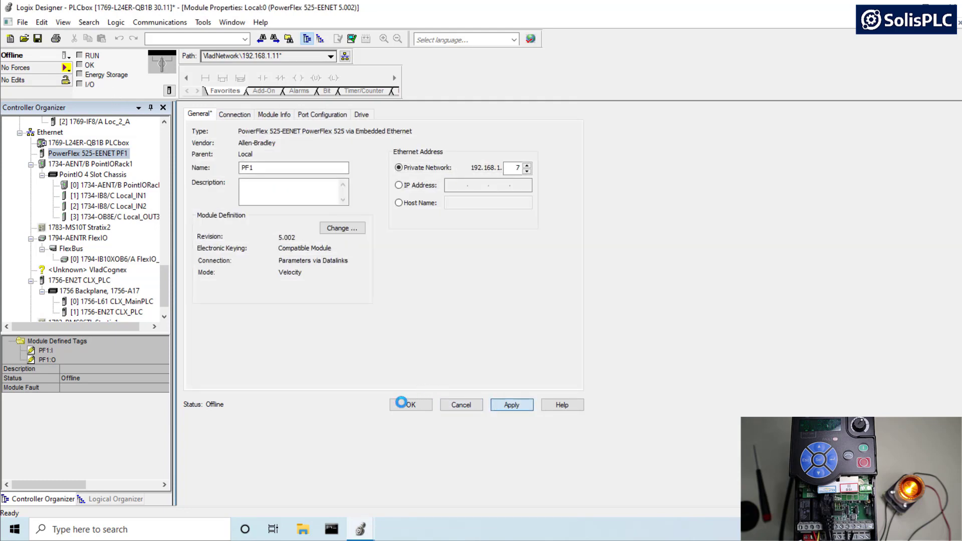
{"action": "left_click", "coordinate": [411, 405]}
Step: Download the project to the controller and return the controller to Remote Run mode
{"action": "left_click", "coordinate": [66, 55]}
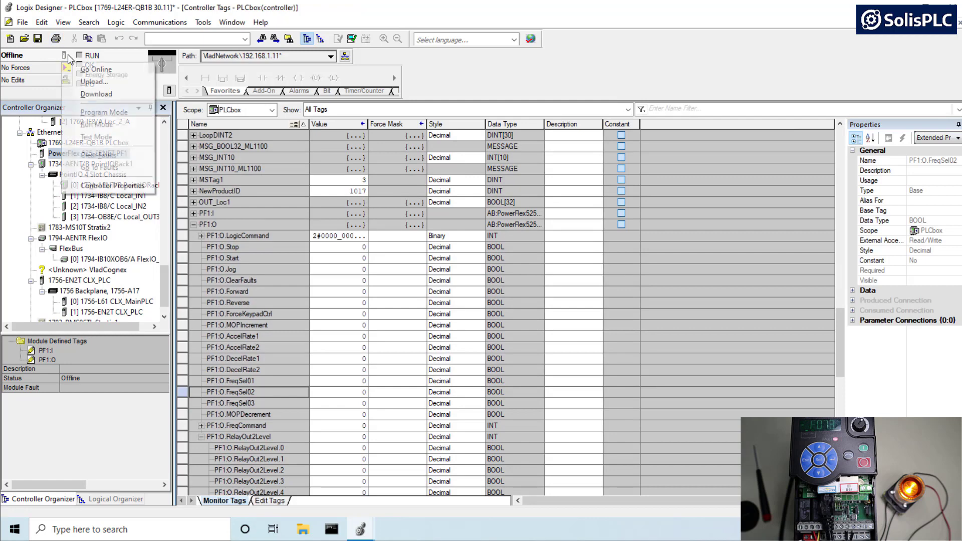
{"action": "left_click", "coordinate": [95, 92]}
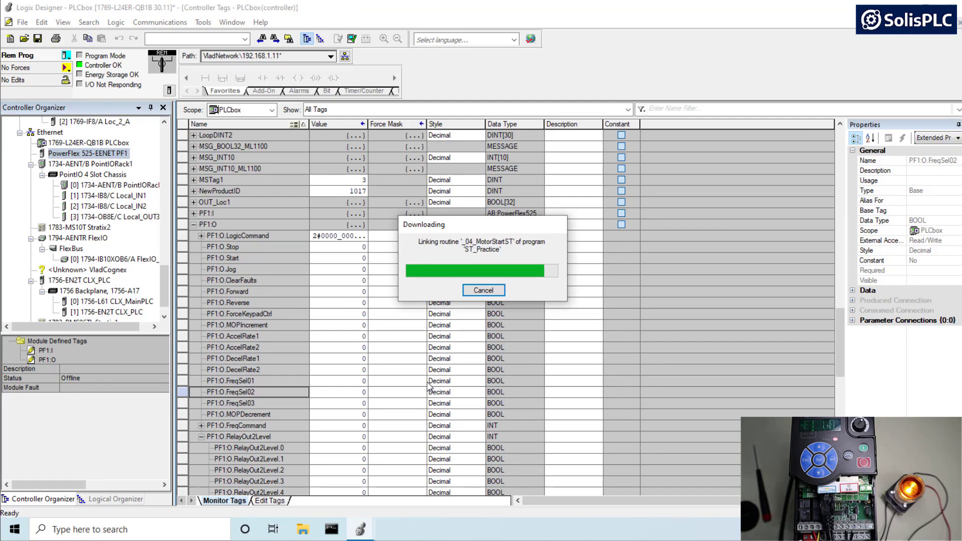
{"action": "left_click", "coordinate": [525, 290]}
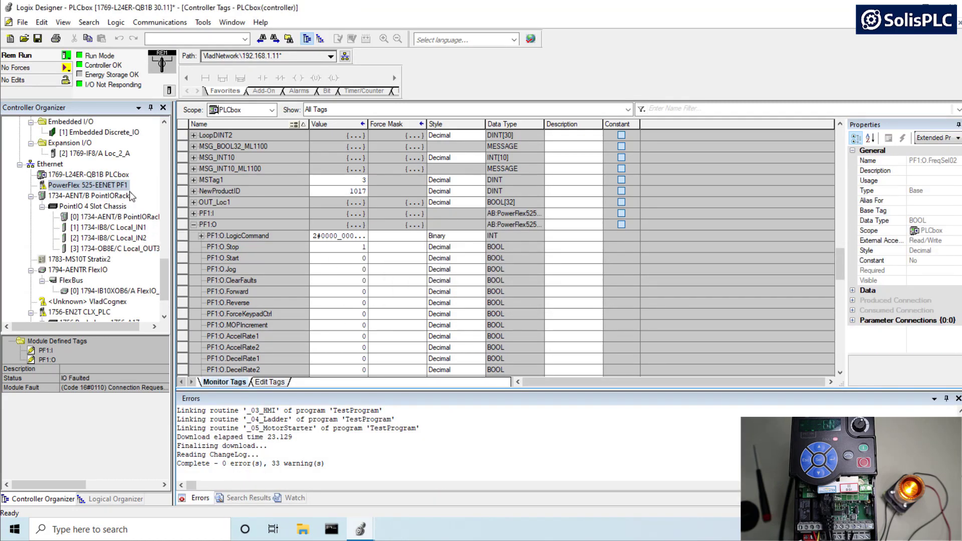
Step: Download the project's datalink configuration to the connected PF1 drive, dismiss the error list and close the drive's properties
{"action": "left_click", "coordinate": [102, 184]}
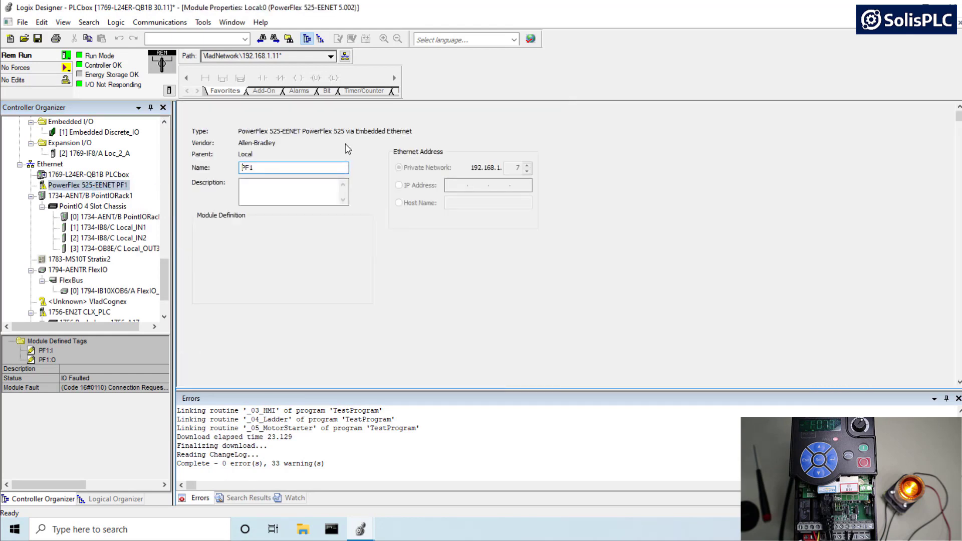
{"action": "left_click", "coordinate": [359, 115]}
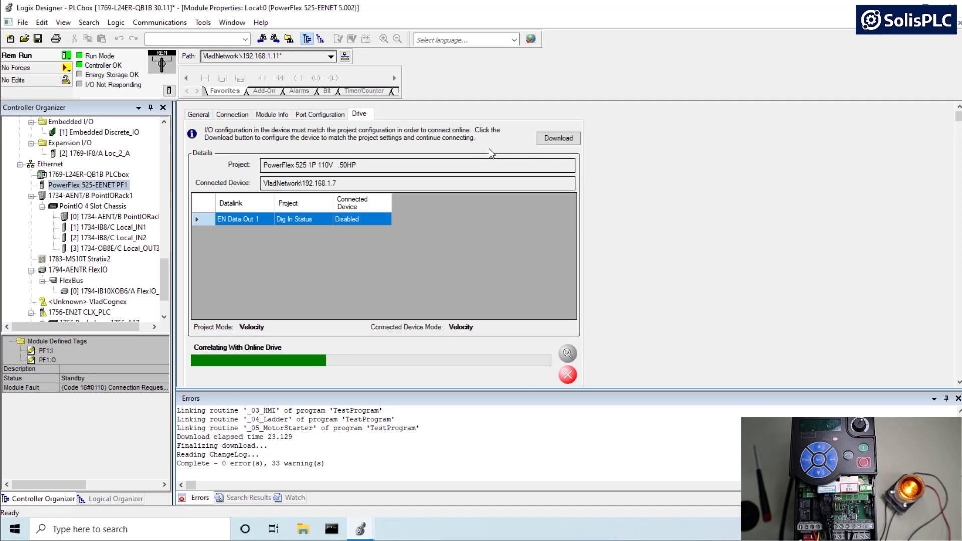
{"action": "left_click", "coordinate": [548, 140]}
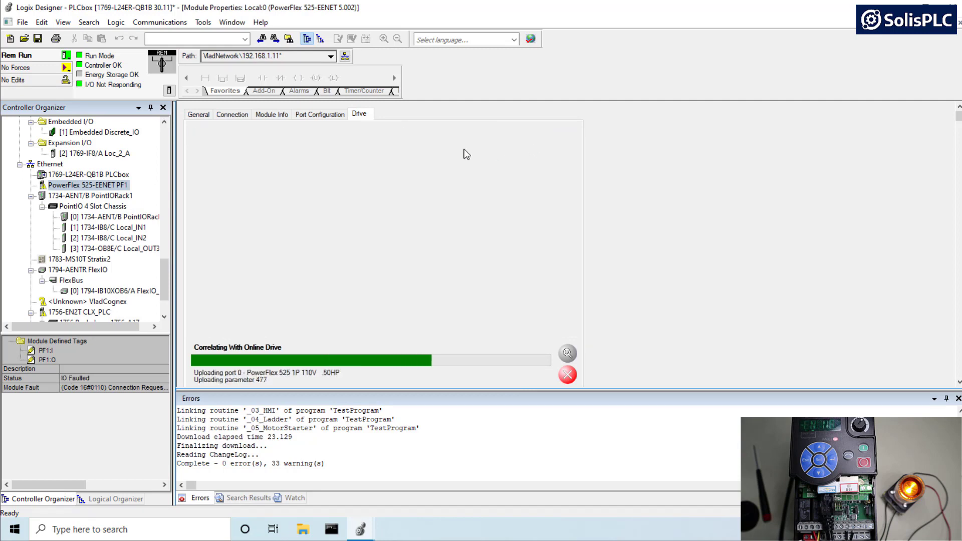
{"action": "left_click", "coordinate": [958, 399]}
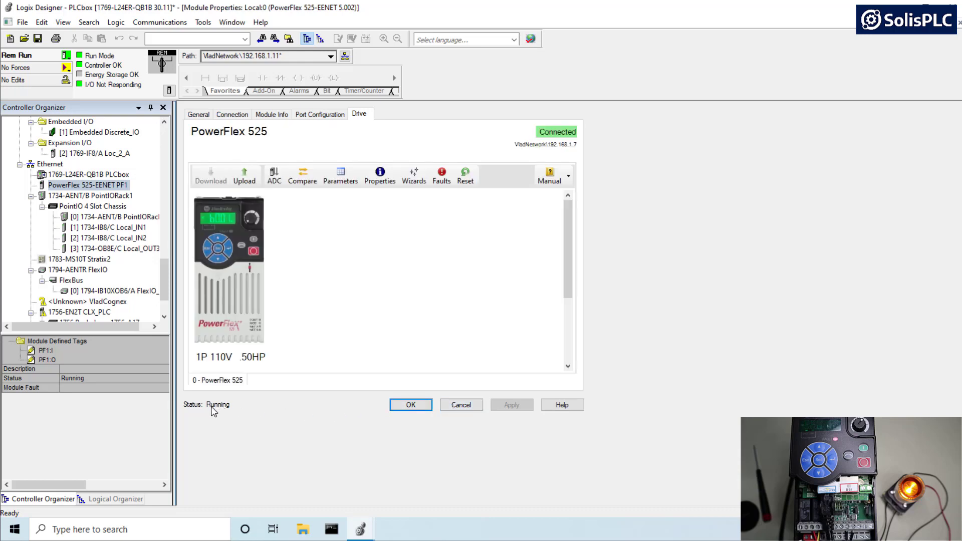
{"action": "left_click", "coordinate": [410, 405]}
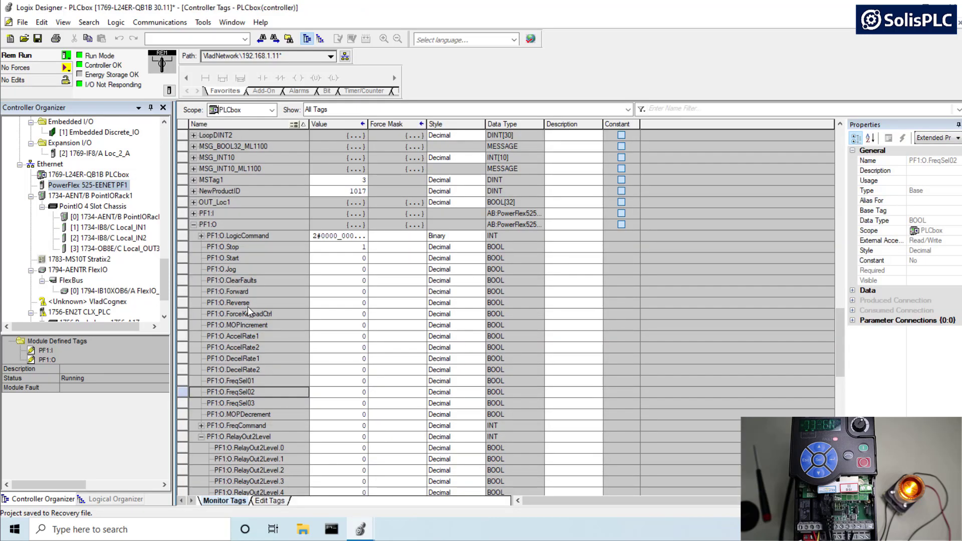
Step: Expand the PF1:I input tag and its DigInStatus member, and select the tag name PF1:I.DigInStatus.0
{"action": "left_click", "coordinate": [193, 213]}
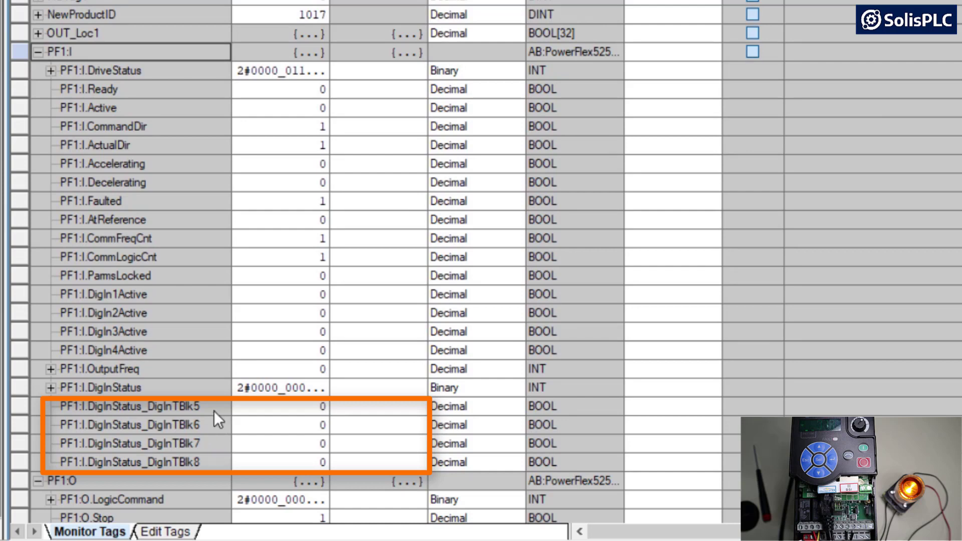
{"action": "left_click", "coordinate": [51, 387]}
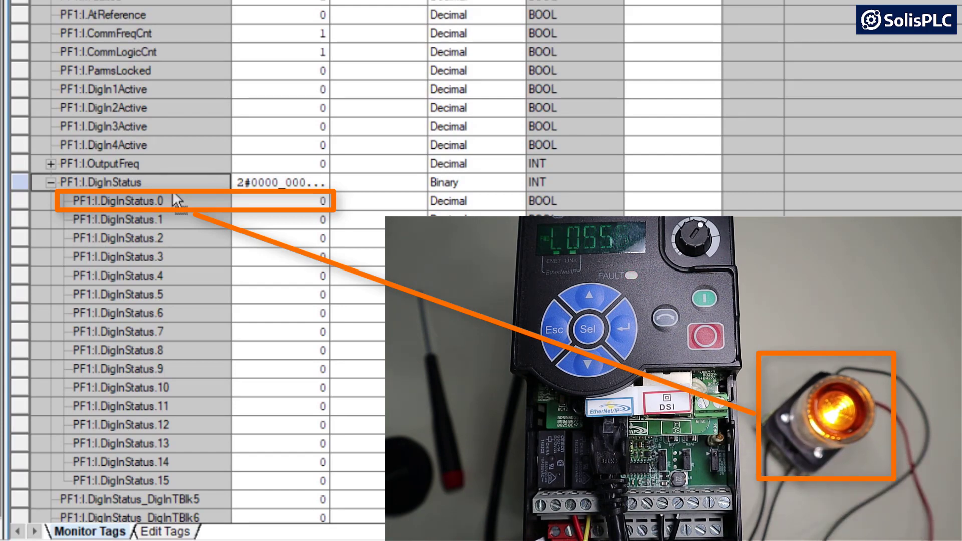
{"action": "left_click", "coordinate": [178, 200]}
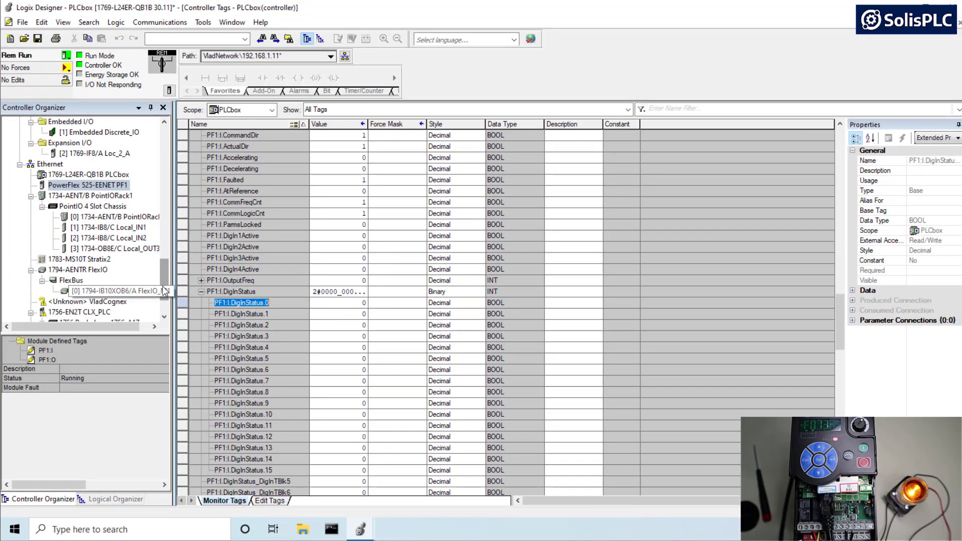
Step: In routine _04_ProductionFloorConveying, change the rung 23 contact's tag to PF1:I.DigInStatus.0 and finalize the online edits
{"action": "scroll", "coordinate": [174, 190], "scroll_direction": "up", "scroll_amount": 10}
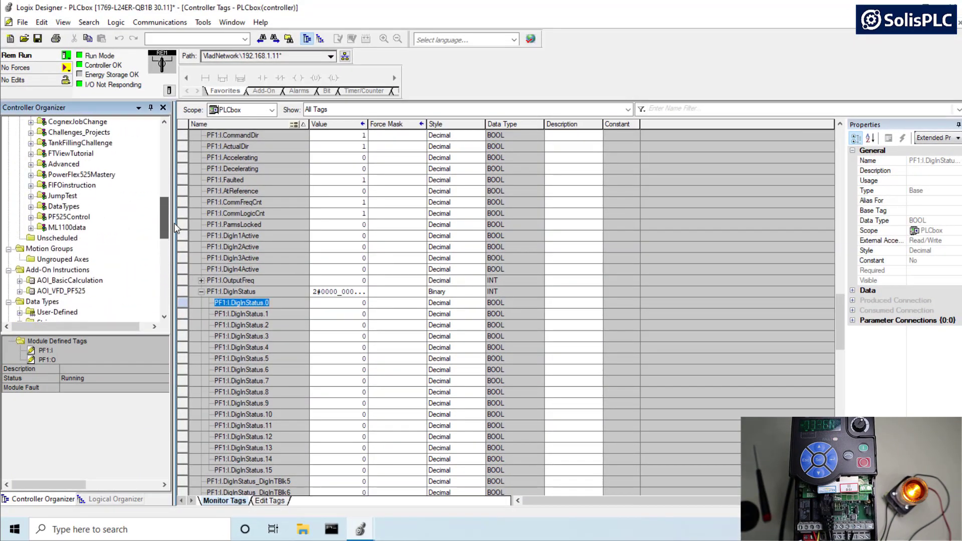
{"action": "scroll", "coordinate": [173, 190], "scroll_direction": "up", "scroll_amount": 1}
{"action": "double_click", "coordinate": [120, 206]}
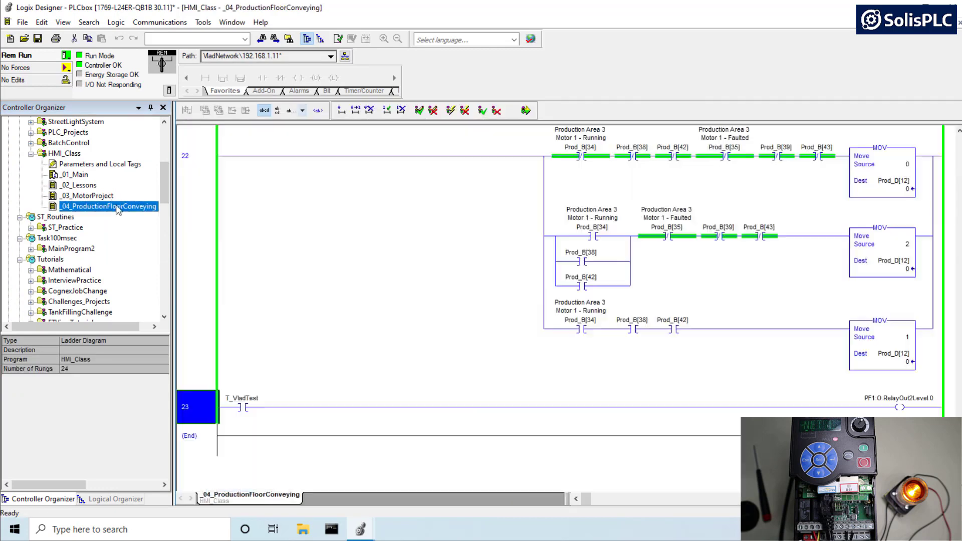
{"action": "double_click", "coordinate": [207, 412]}
{"action": "double_click", "coordinate": [239, 399]}
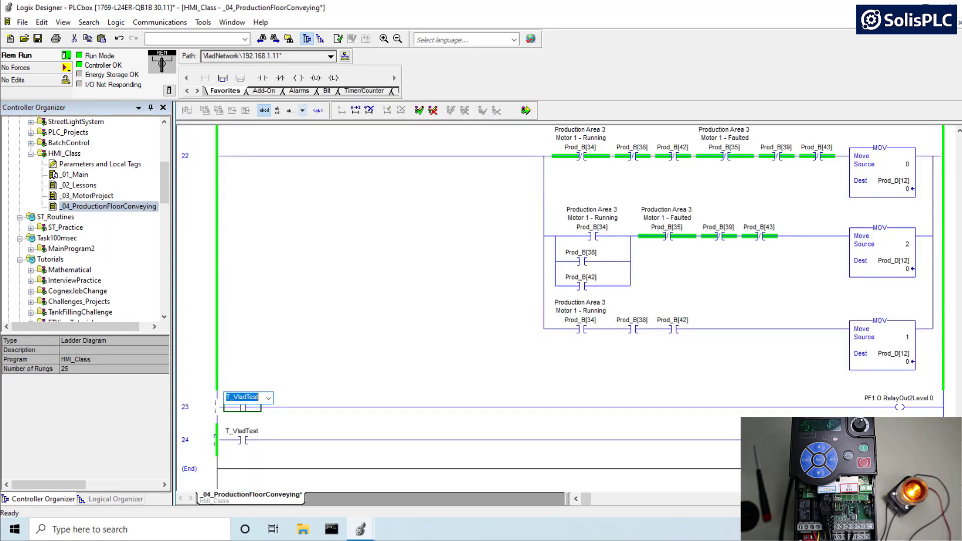
{"action": "type", "text": "PF1:I.DigInStatus.0"}
{"action": "left_click", "coordinate": [236, 414]}
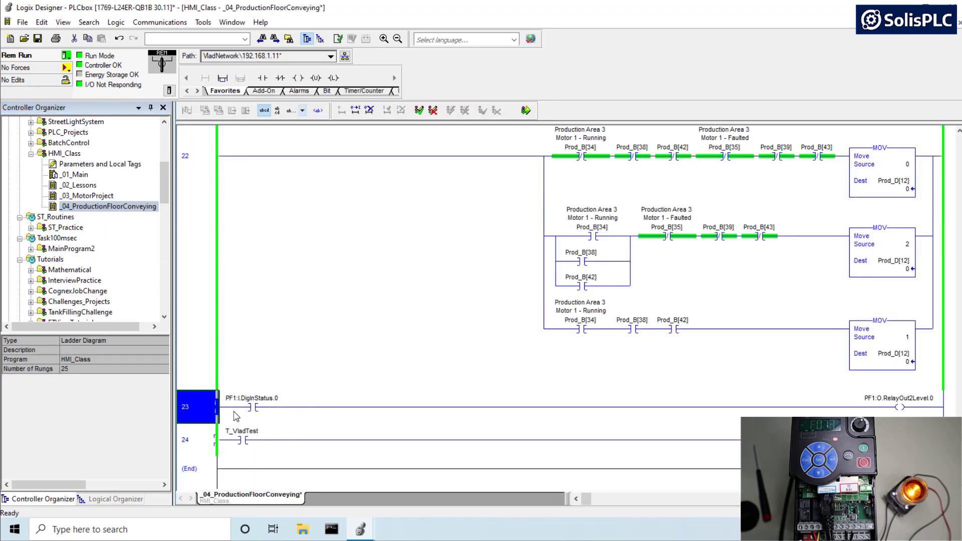
{"action": "left_click", "coordinate": [525, 110]}
{"action": "left_click", "coordinate": [416, 396]}
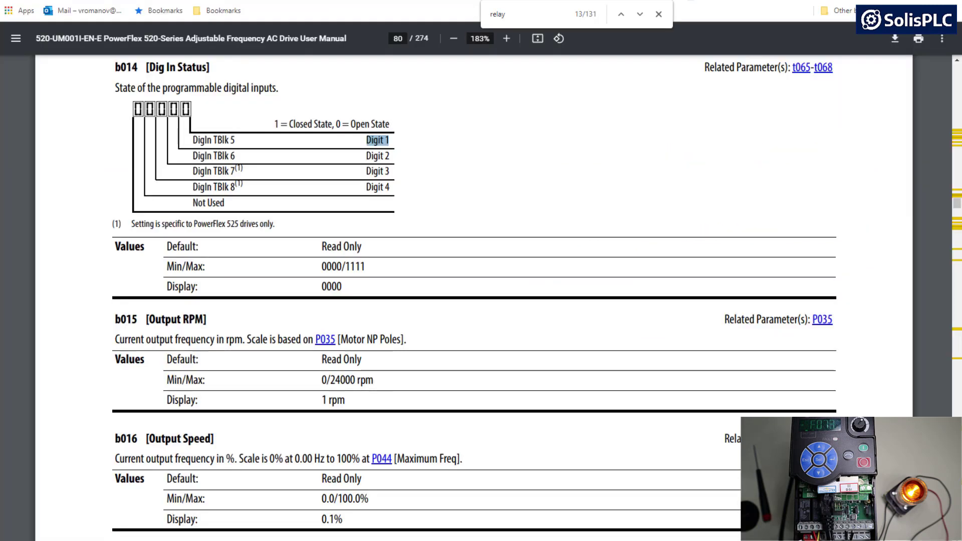
Step: In the user manual, go back through the "relay" matches to find the control I/O wiring diagram with the digital input terminals
{"action": "scroll", "coordinate": [774, 236], "scroll_direction": "up", "scroll_amount": 18}
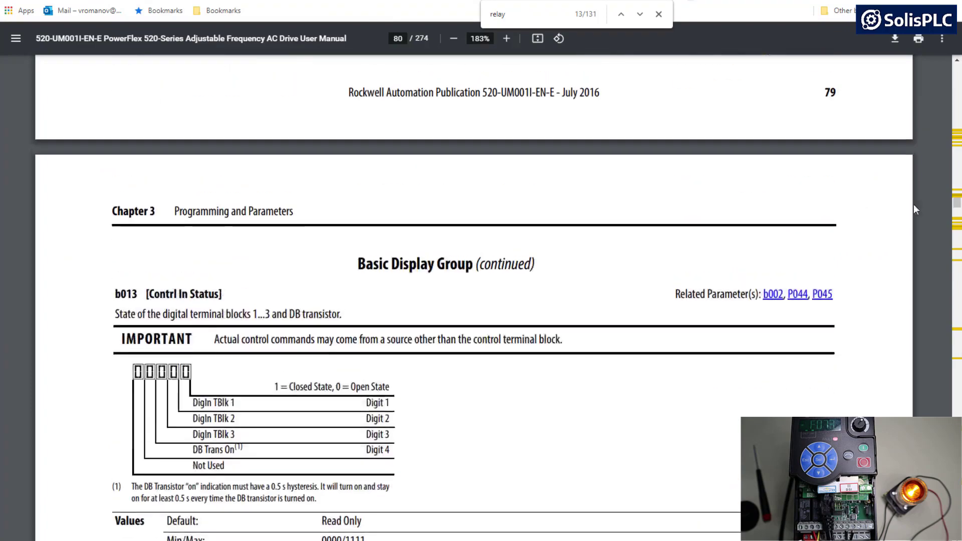
{"action": "left_click_drag", "start_coordinate": [958, 202], "coordinate": [958, 142]}
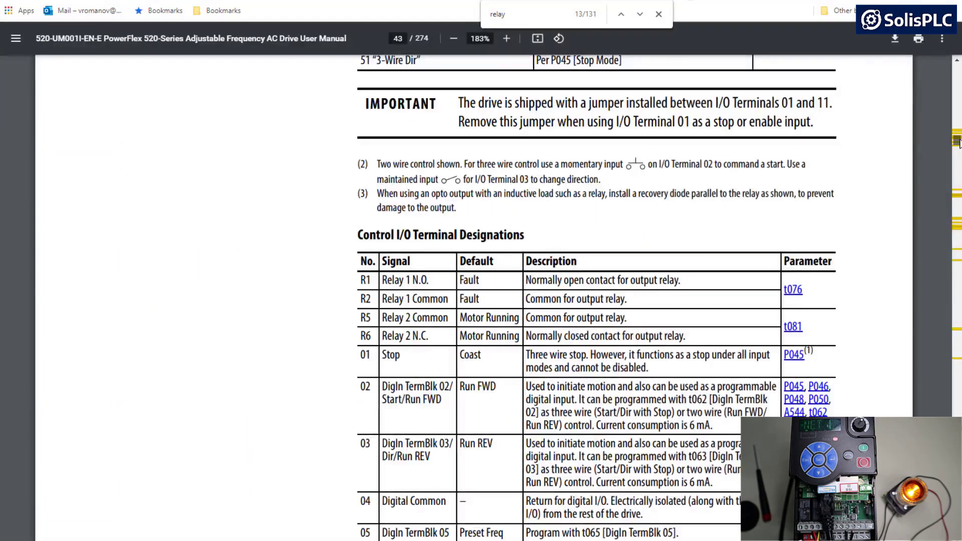
{"action": "left_click", "coordinate": [621, 18]}
{"action": "left_click", "coordinate": [621, 19]}
{"action": "left_click", "coordinate": [620, 18]}
{"action": "left_click", "coordinate": [620, 18]}
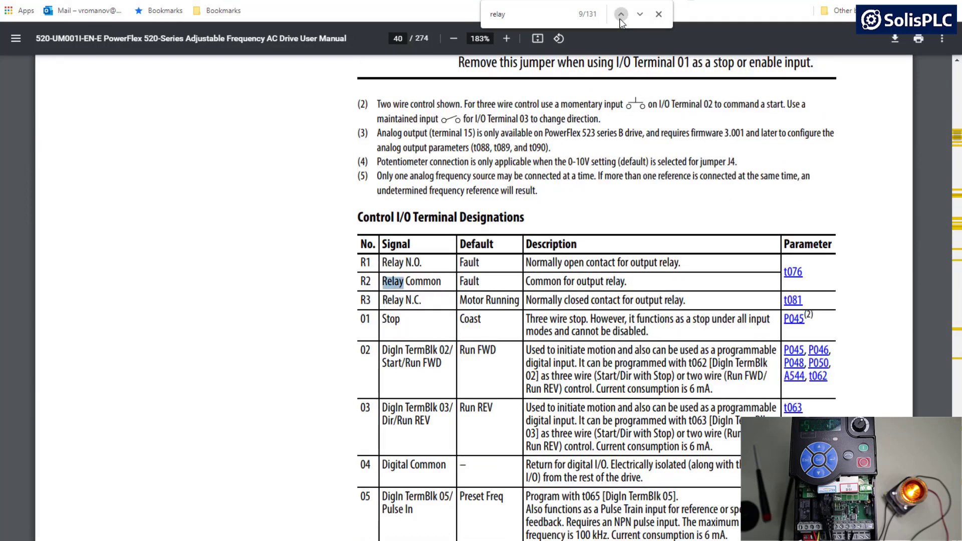
{"action": "left_click", "coordinate": [620, 19]}
{"action": "left_click", "coordinate": [620, 19]}
{"action": "left_click", "coordinate": [621, 19]}
{"action": "left_click", "coordinate": [621, 20]}
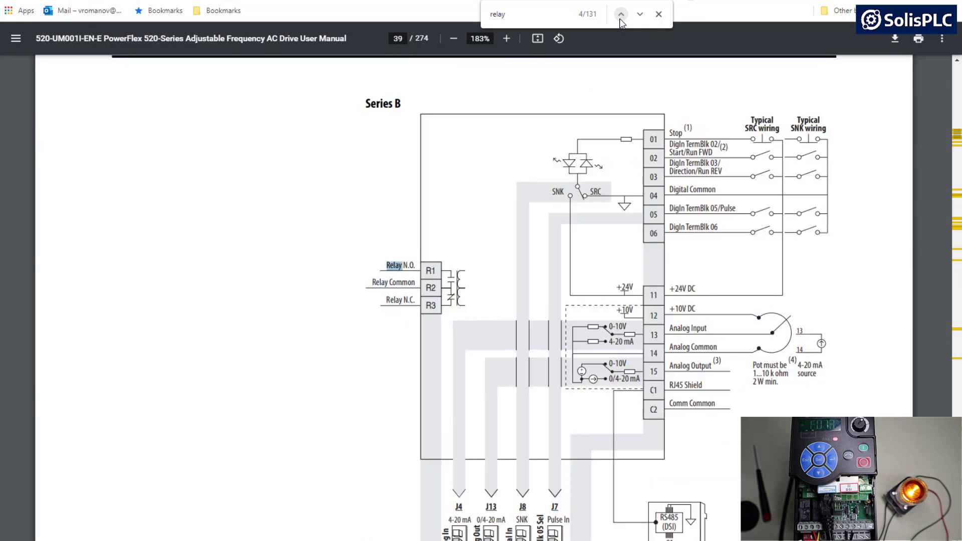